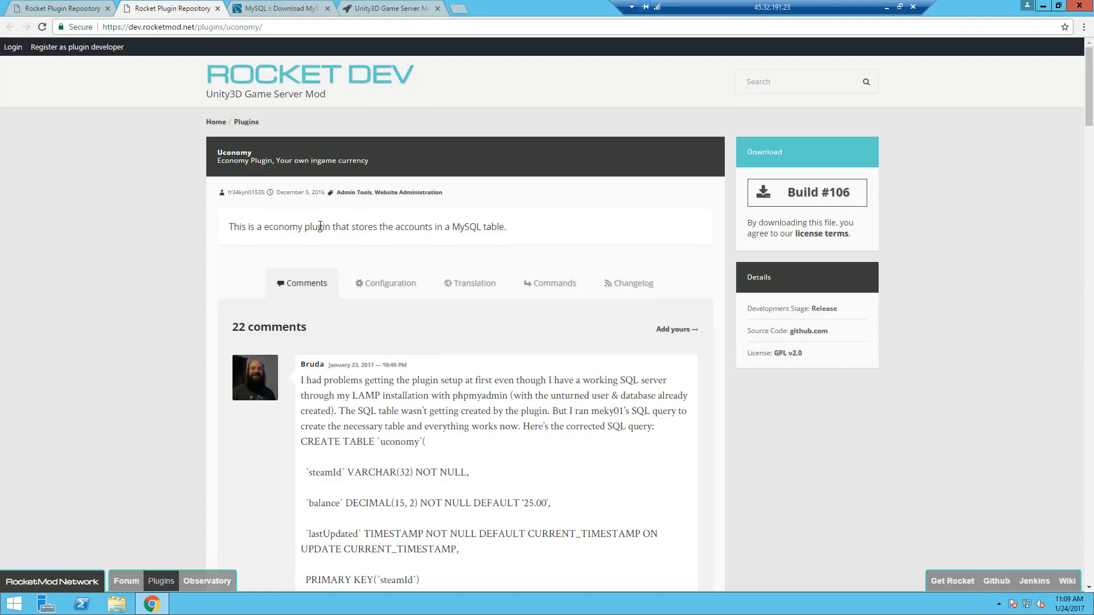
# - Switch to the MySQL Community downloads tab listing MySQL Installer 5.7 for Windows
pyautogui.click(297, 7)
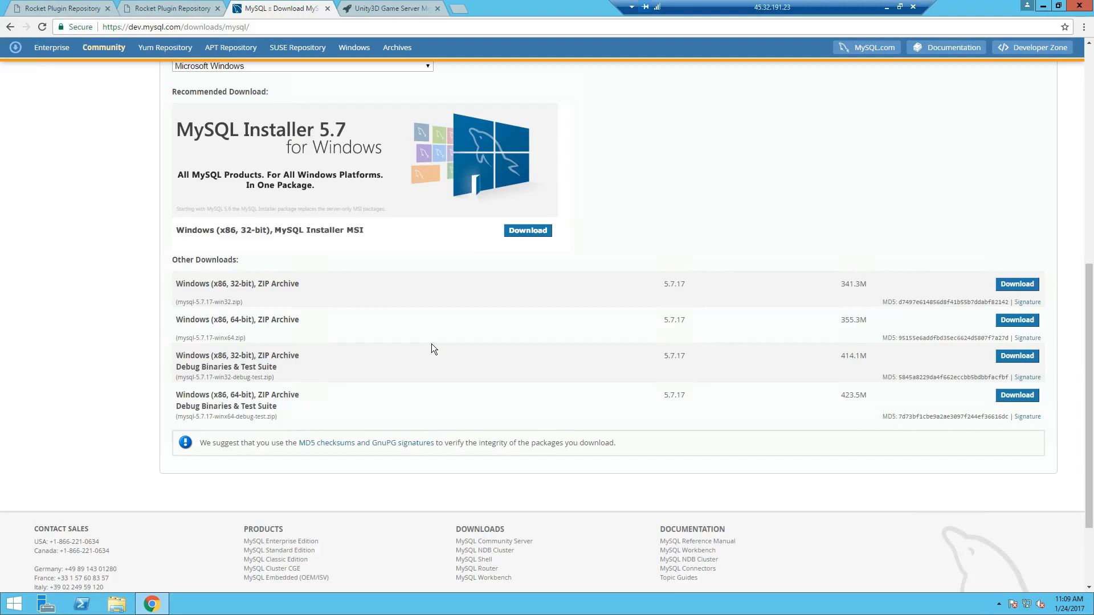
# - Download mysql-installer-web-community-5.7.17.0.msi without signing in, then run it
pyautogui.click(525, 231)
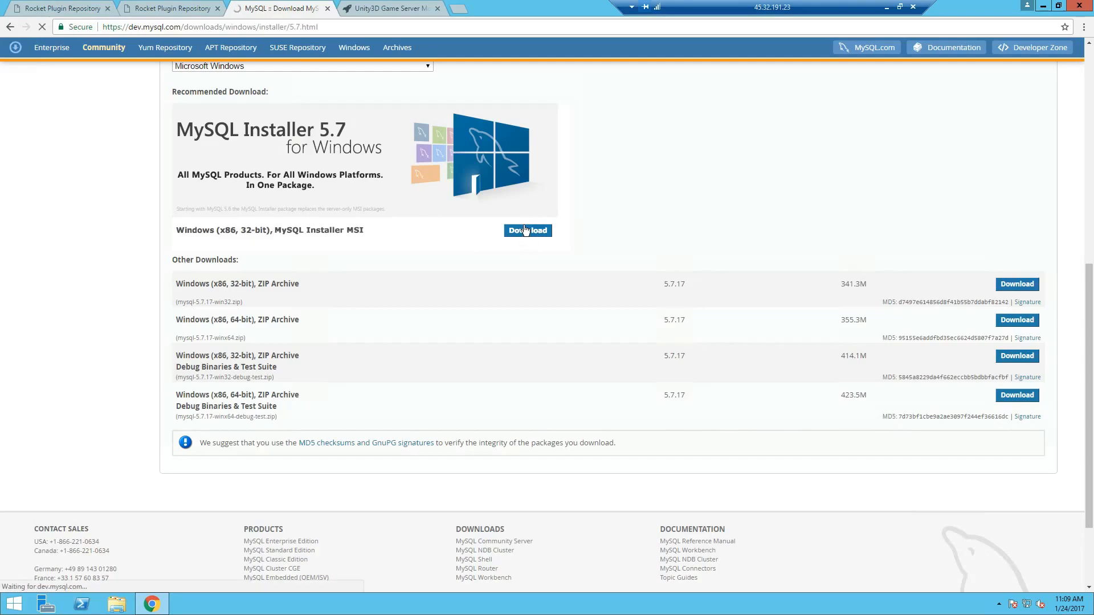
pyautogui.scroll(-2, 533, 257)
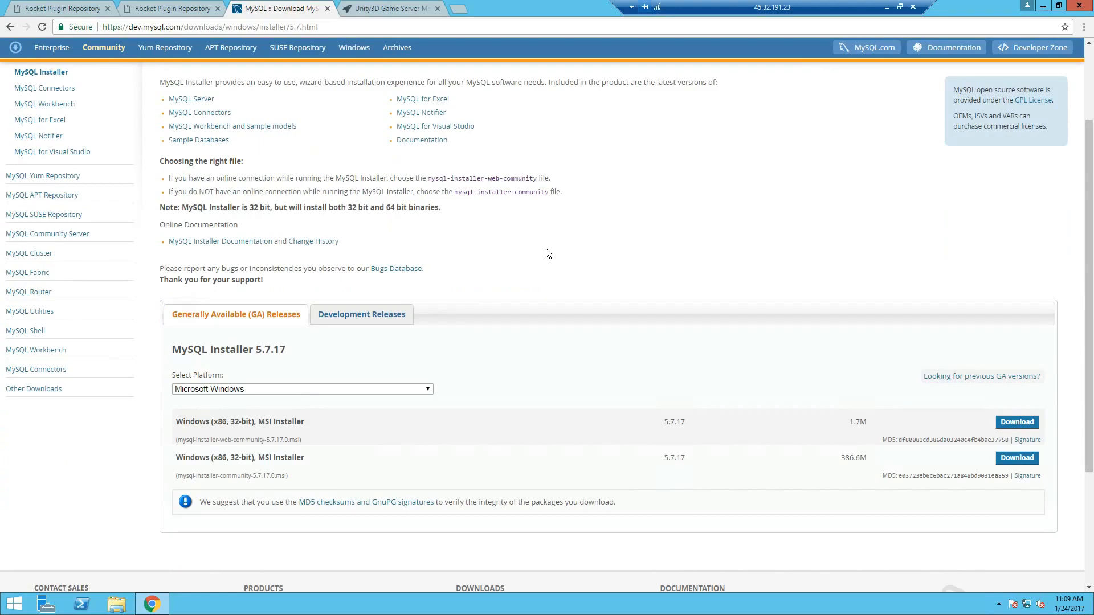
pyautogui.click(1027, 422)
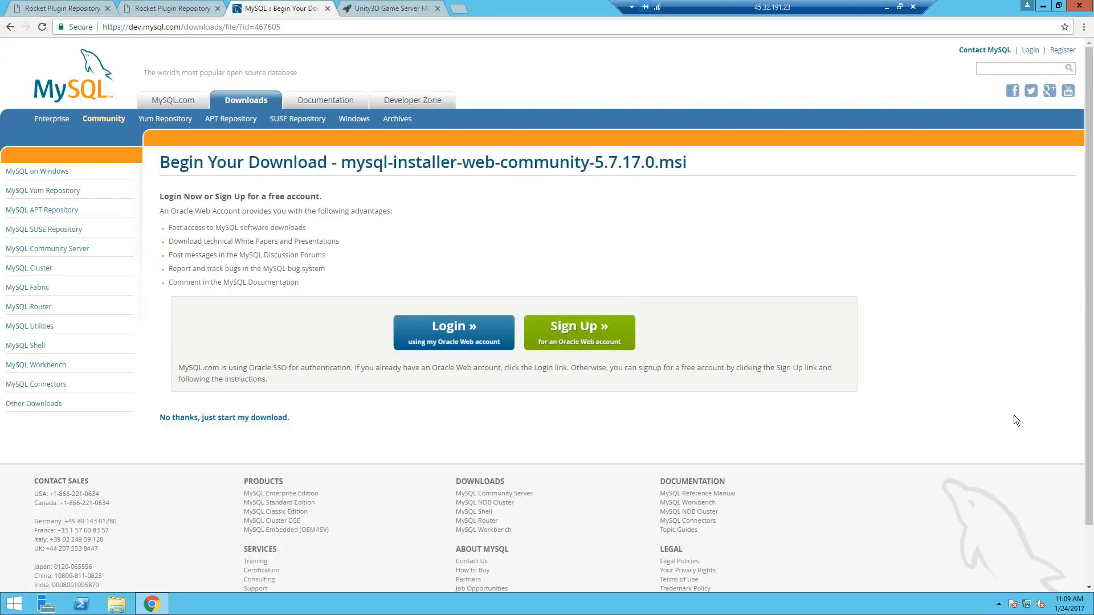
pyautogui.click(181, 419)
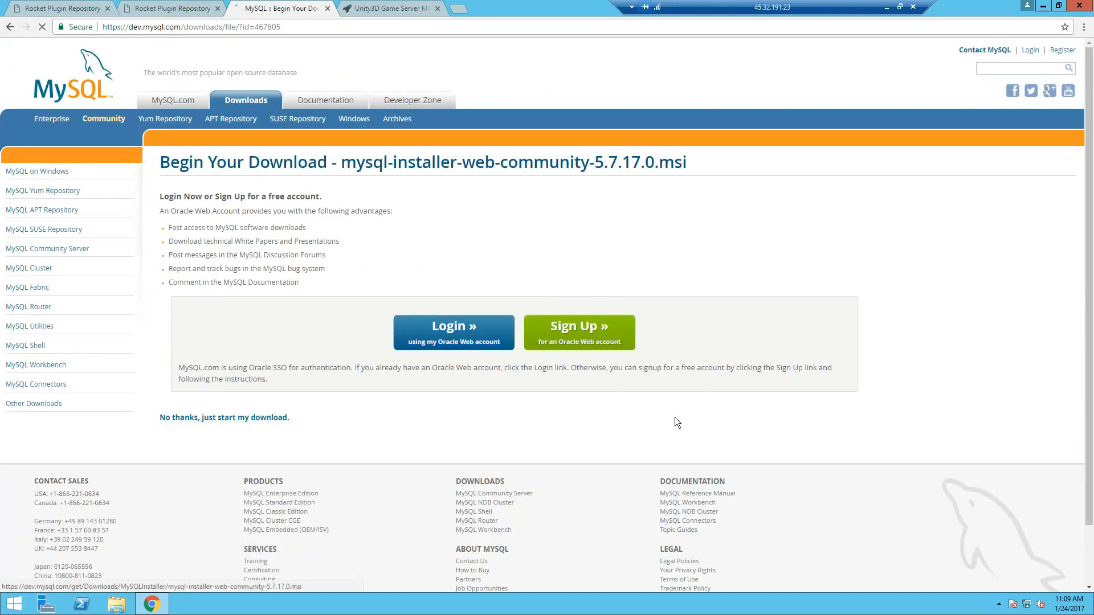
pyautogui.click(67, 580)
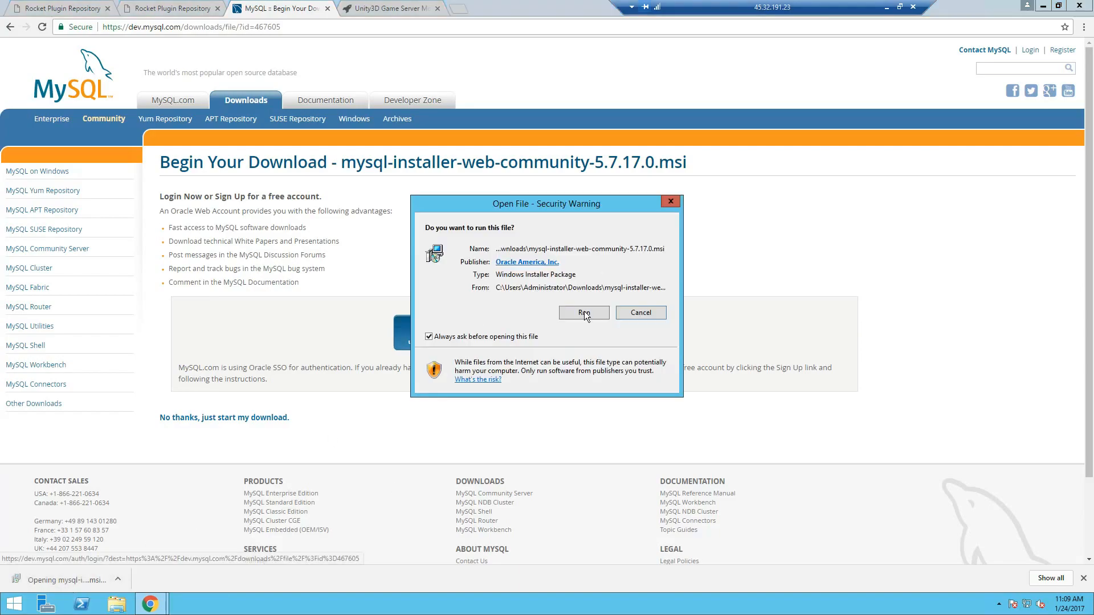
pyautogui.click(584, 313)
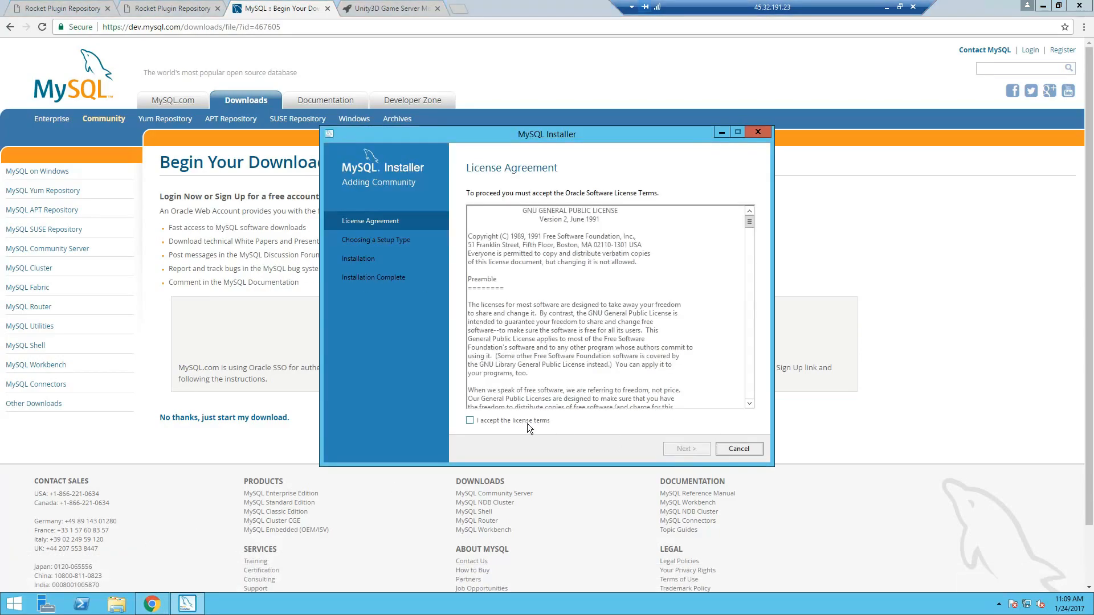
# - Accept the MySQL licence terms and choose the Custom setup type
pyautogui.click(513, 421)
pyautogui.click(687, 448)
pyautogui.click(490, 379)
pyautogui.click(686, 449)
# - Add MySQL Server 5.7.17 to the products to install and start its installation
pyautogui.click(472, 255)
pyautogui.click(483, 263)
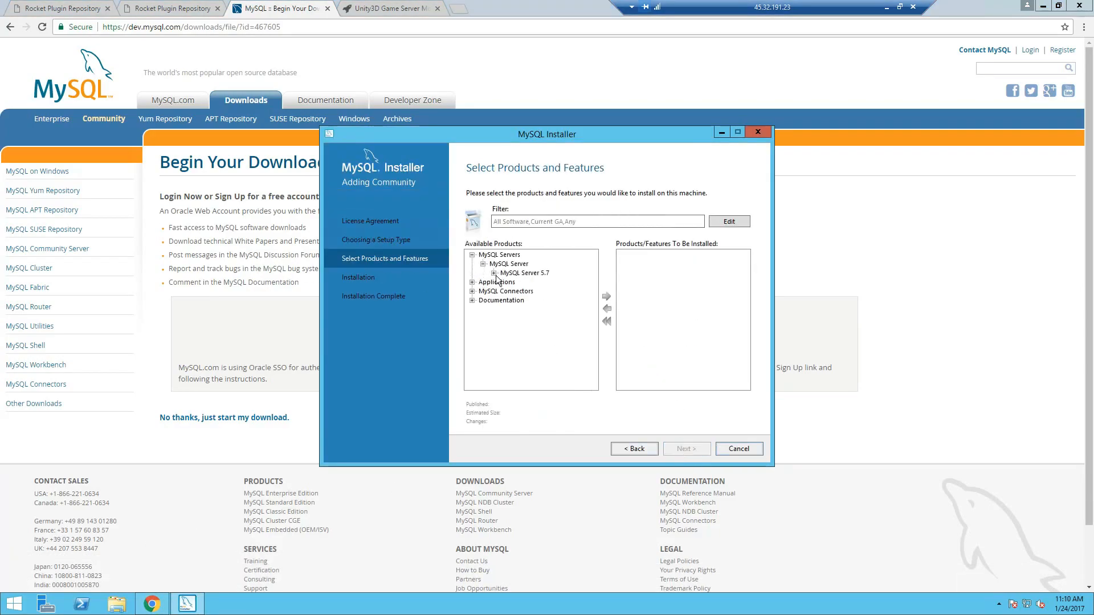
pyautogui.click(494, 273)
pyautogui.click(535, 292)
pyautogui.click(606, 296)
pyautogui.click(688, 452)
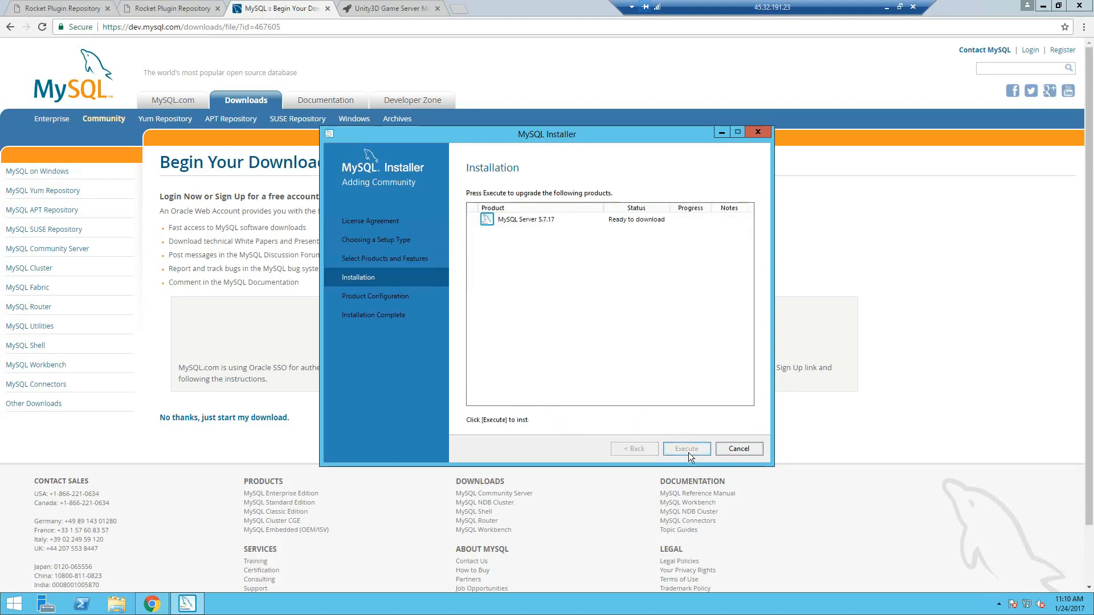
pyautogui.click(687, 449)
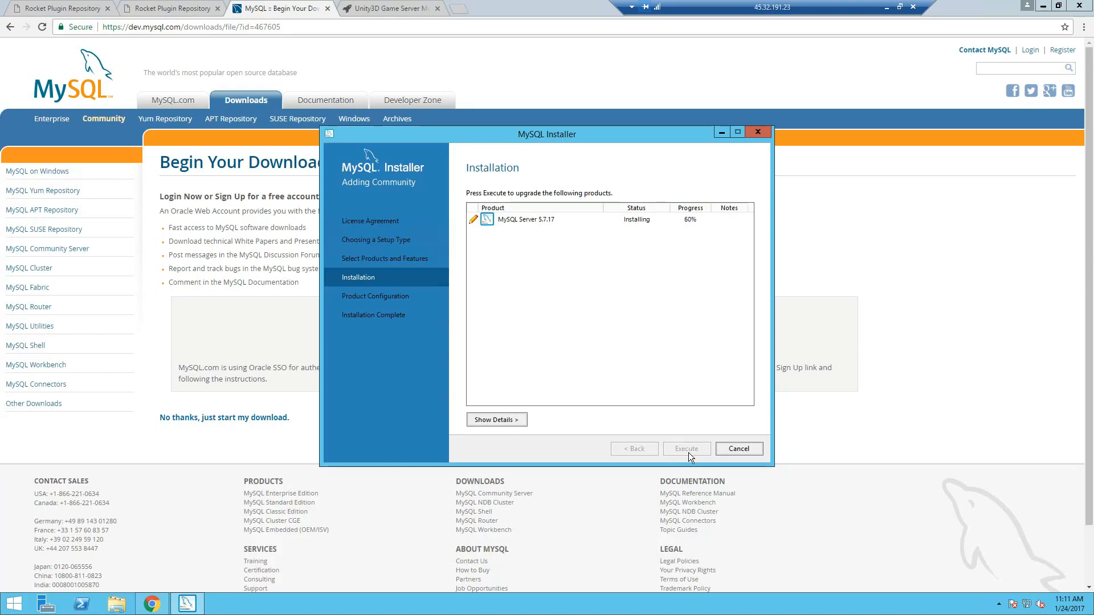
# - Keep Development Machine as the server config type on port 3306, then go to Accounts and Roles
pyautogui.click(688, 448)
pyautogui.click(688, 449)
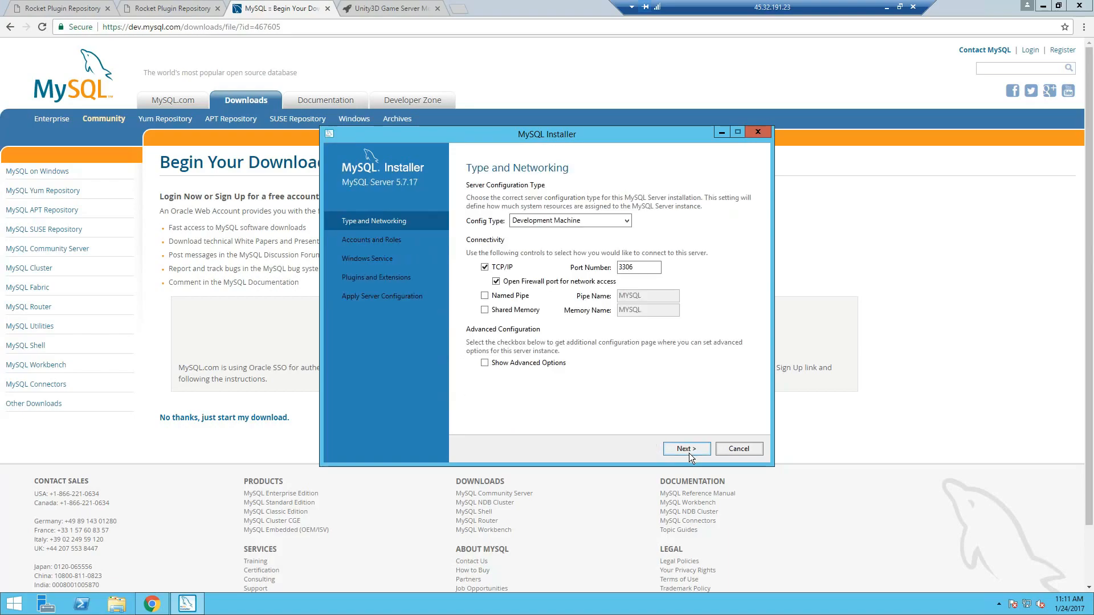
pyautogui.click(584, 220)
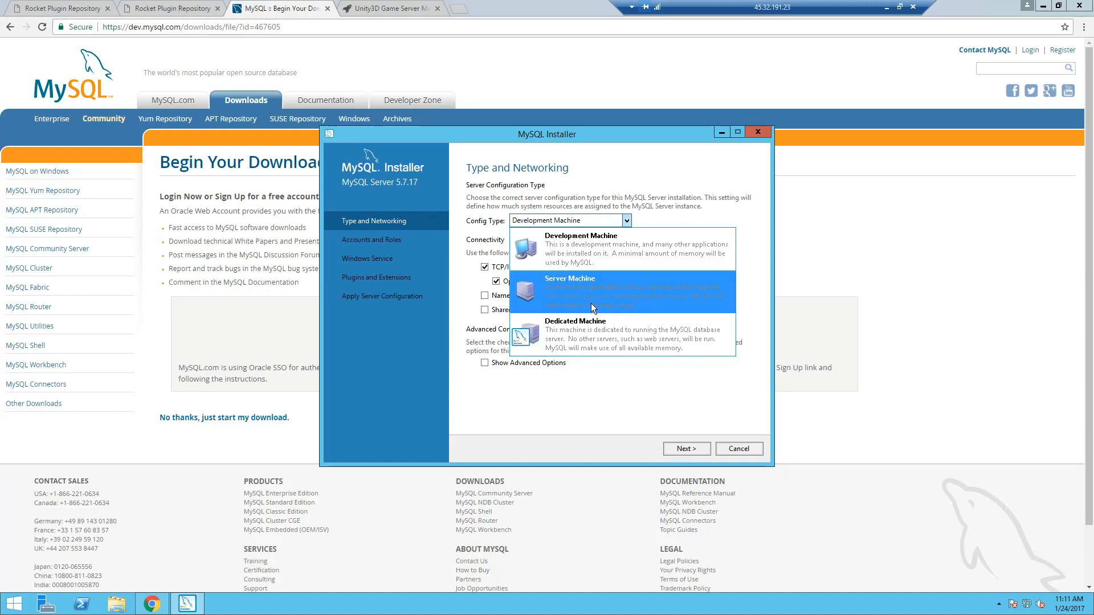
pyautogui.click(573, 244)
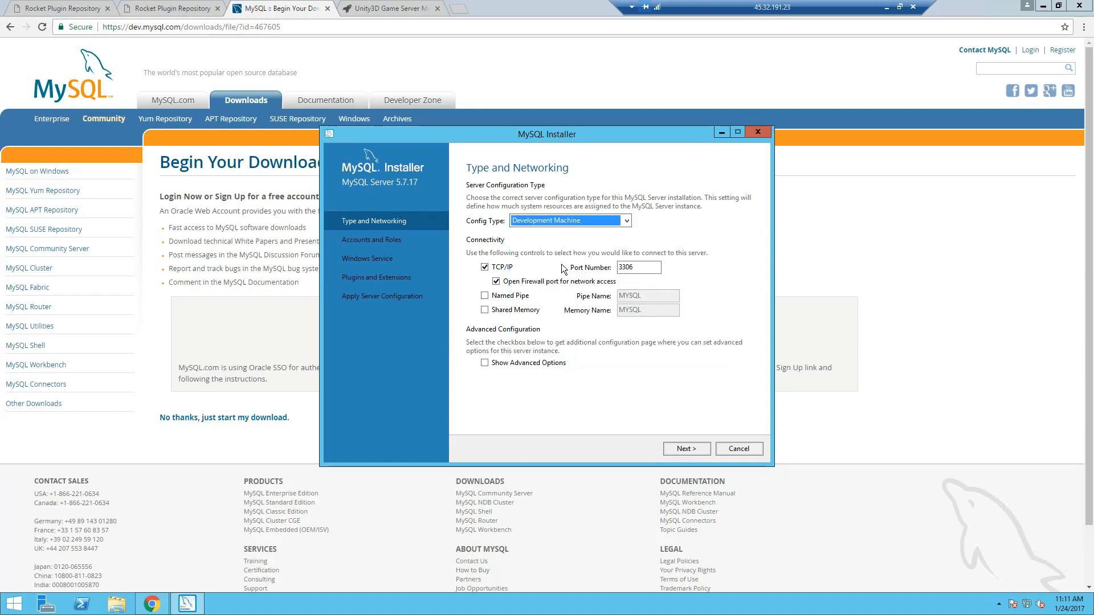
pyautogui.click(684, 448)
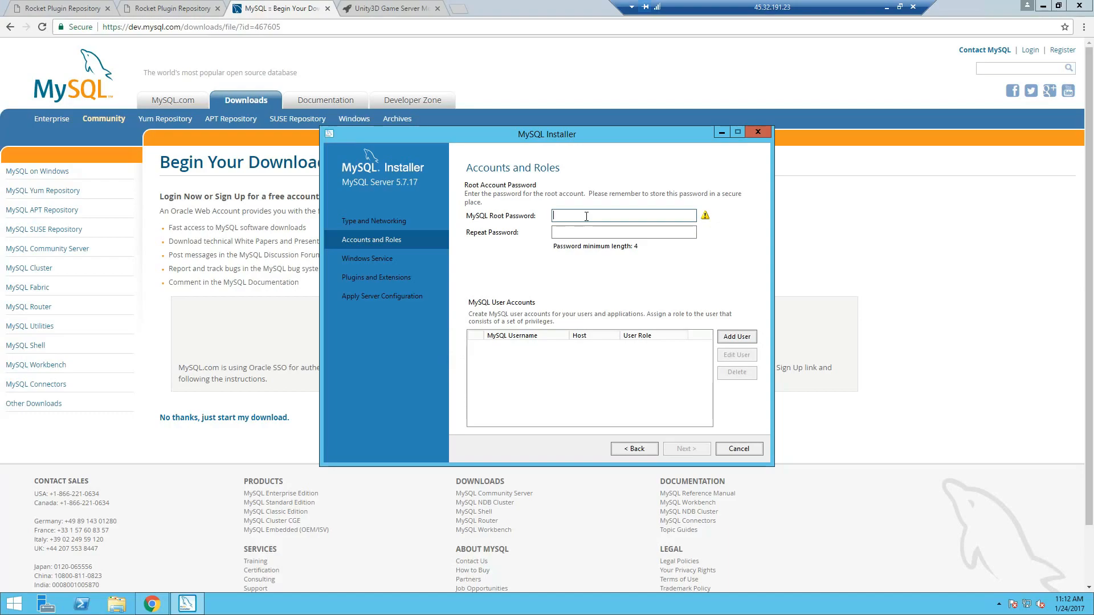
# - Enter the root account password and repeat it to confirm
pyautogui.press('Tab')
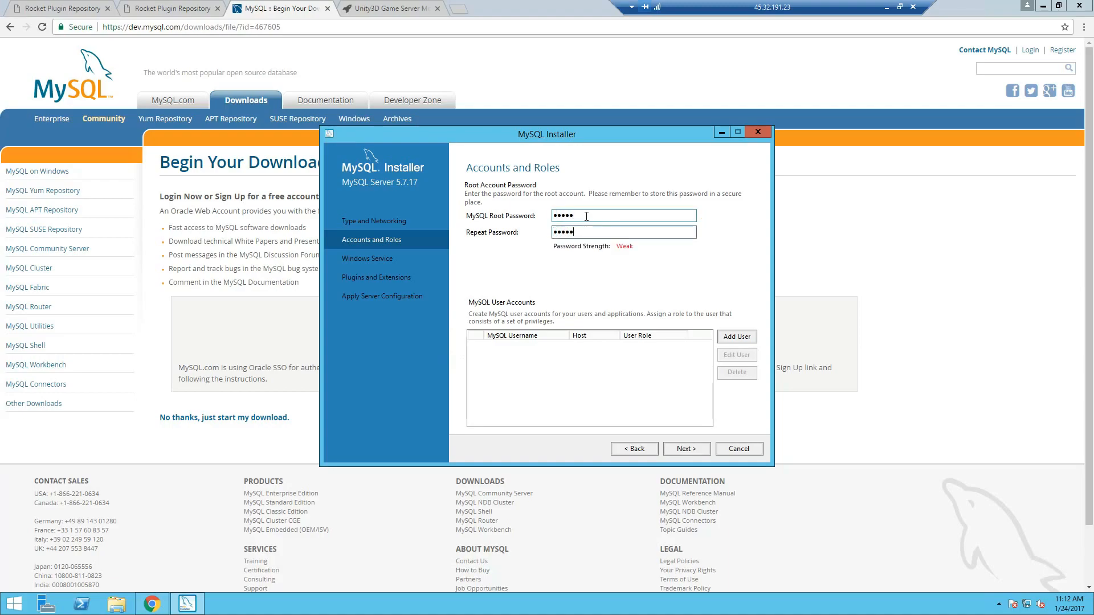
pyautogui.click(692, 448)
# - Keep the default Windows service and plugin settings, apply the configuration, and finish
pyautogui.click(692, 448)
pyautogui.click(692, 449)
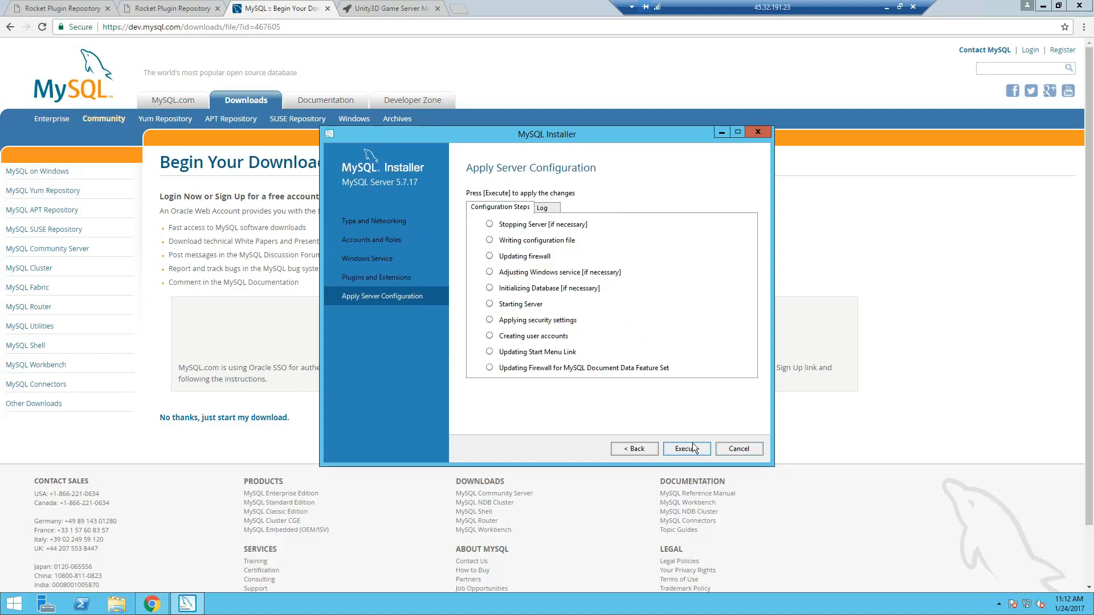
pyautogui.click(693, 448)
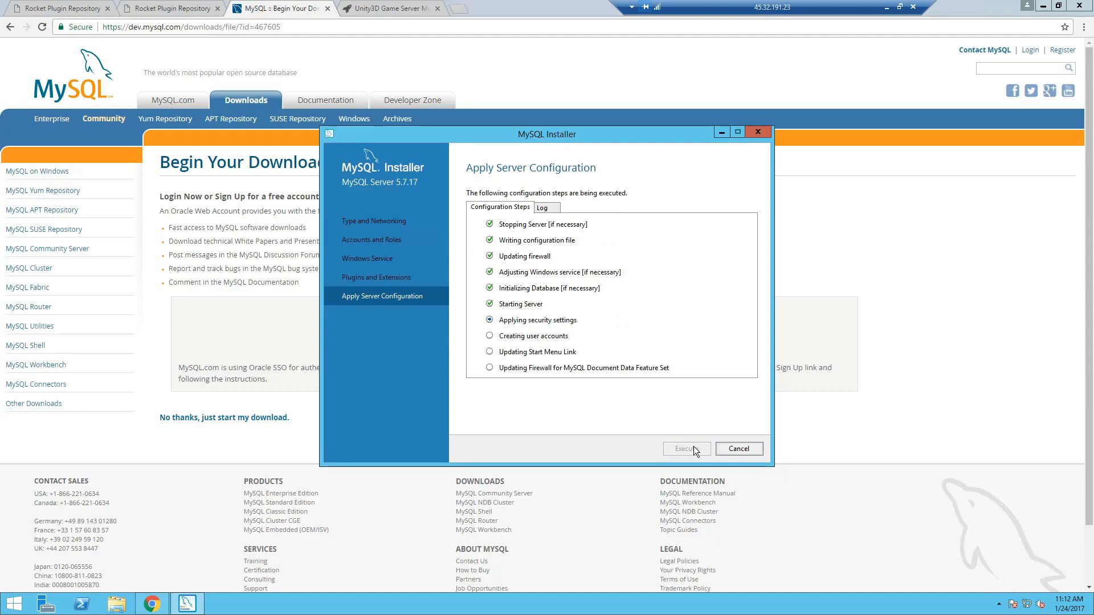
pyautogui.click(739, 448)
pyautogui.click(692, 448)
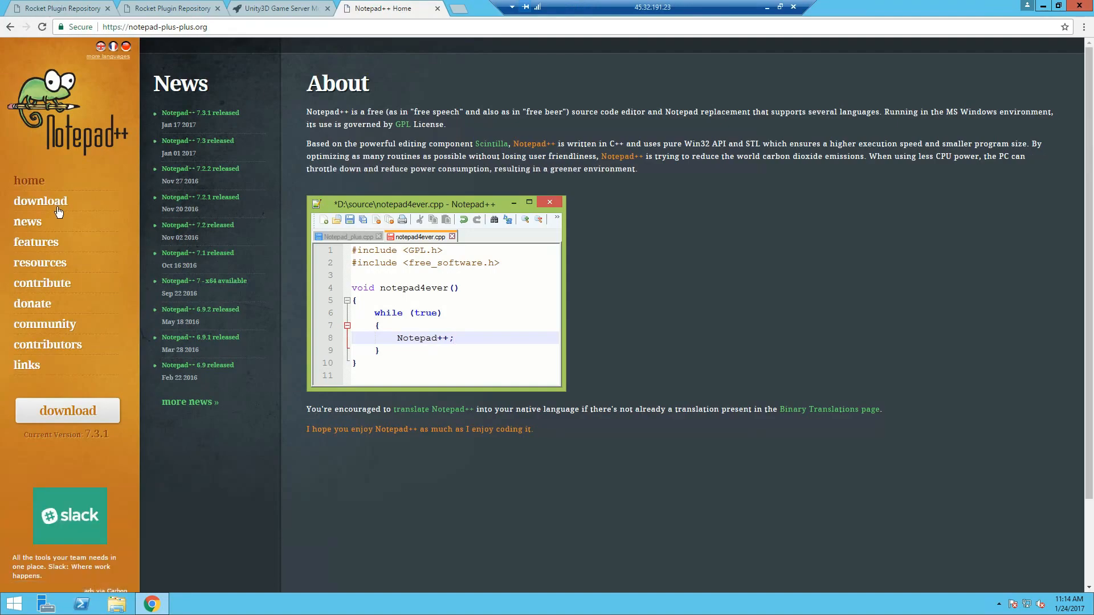
# - Download the Notepad++ 7.3.1 32-bit installer and install it with default location and components
pyautogui.click(55, 204)
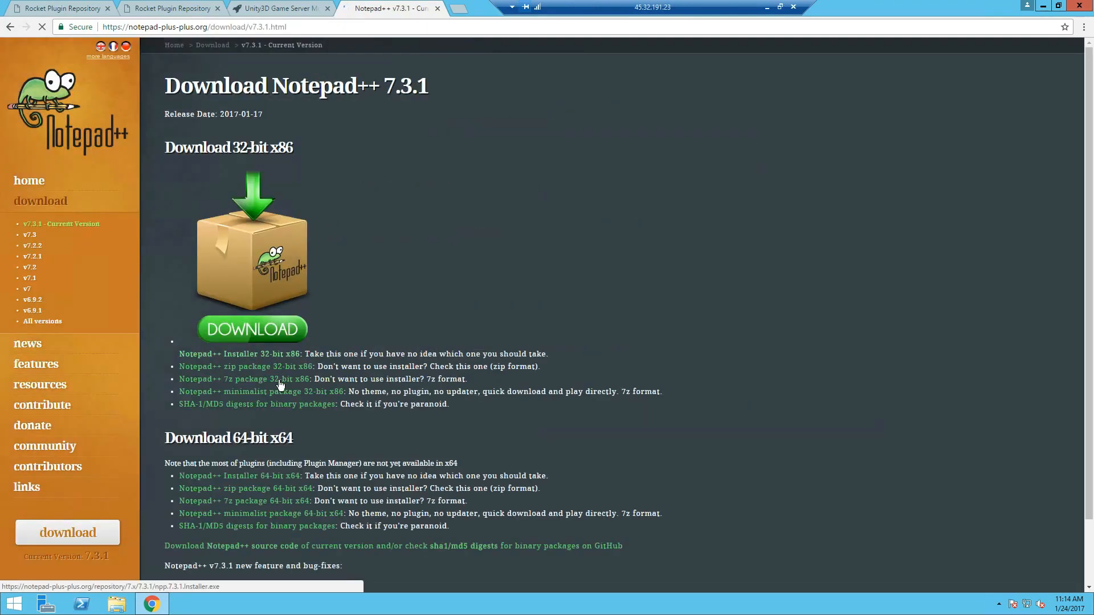
pyautogui.click(282, 354)
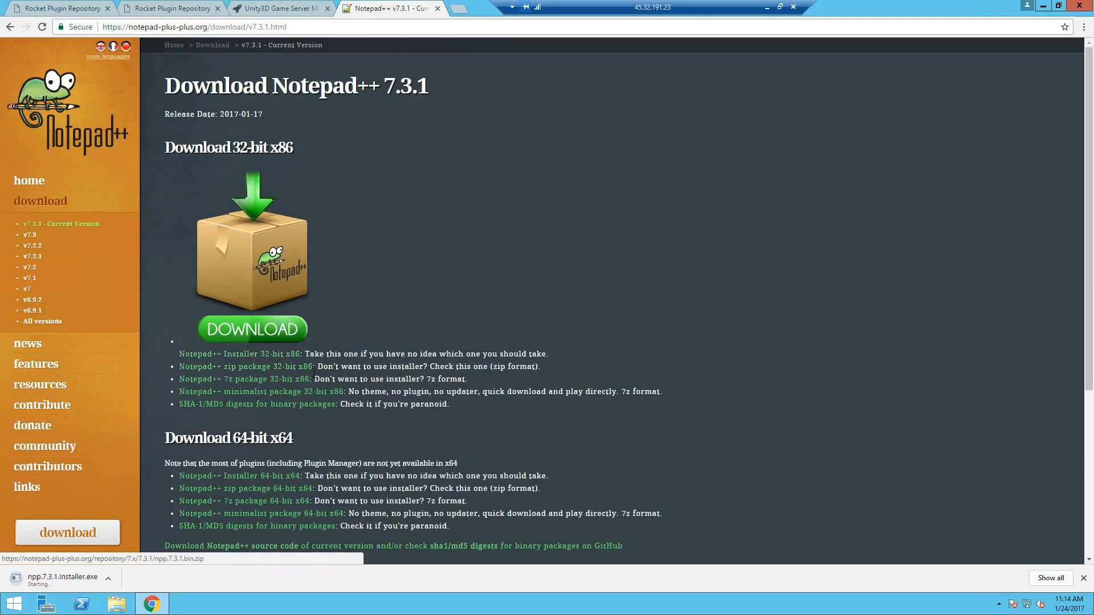
pyautogui.click(87, 582)
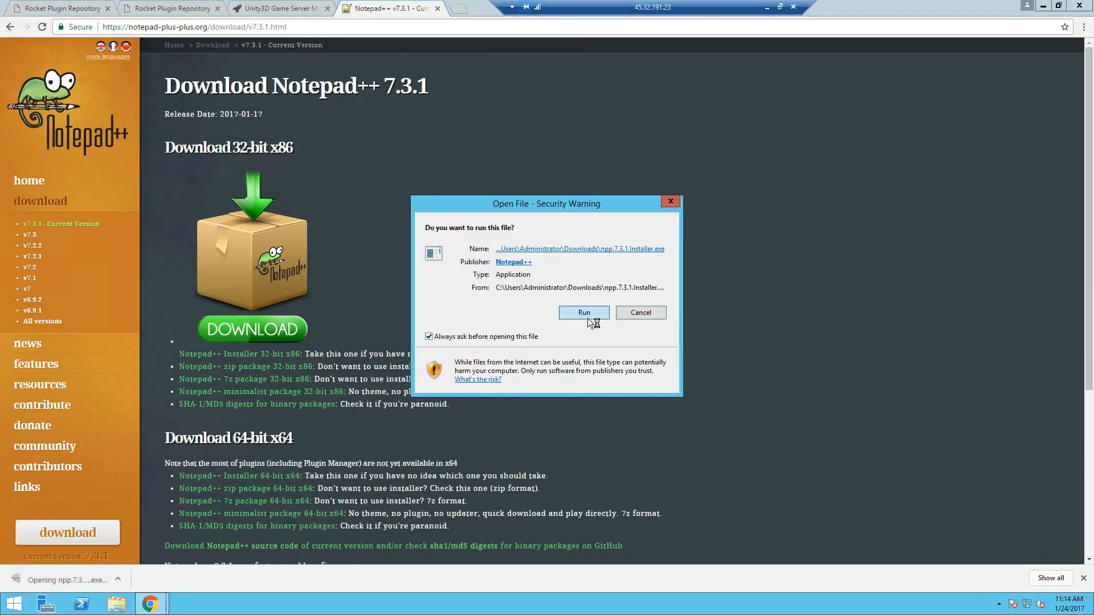
pyautogui.click(587, 315)
pyautogui.click(610, 392)
pyautogui.click(610, 392)
pyautogui.click(610, 392)
pyautogui.click(610, 392)
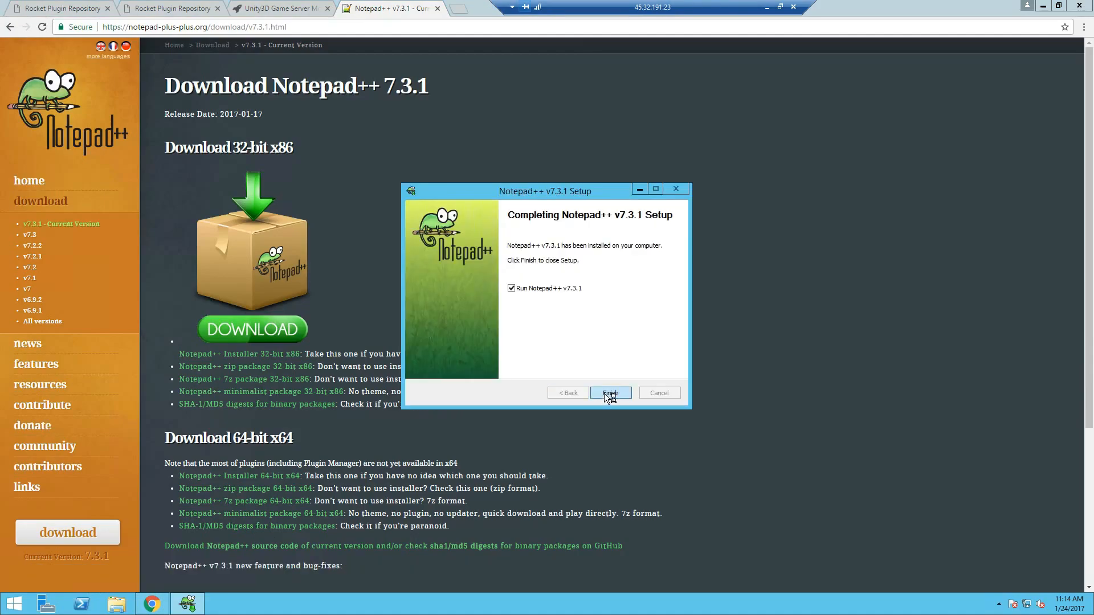
pyautogui.click(610, 393)
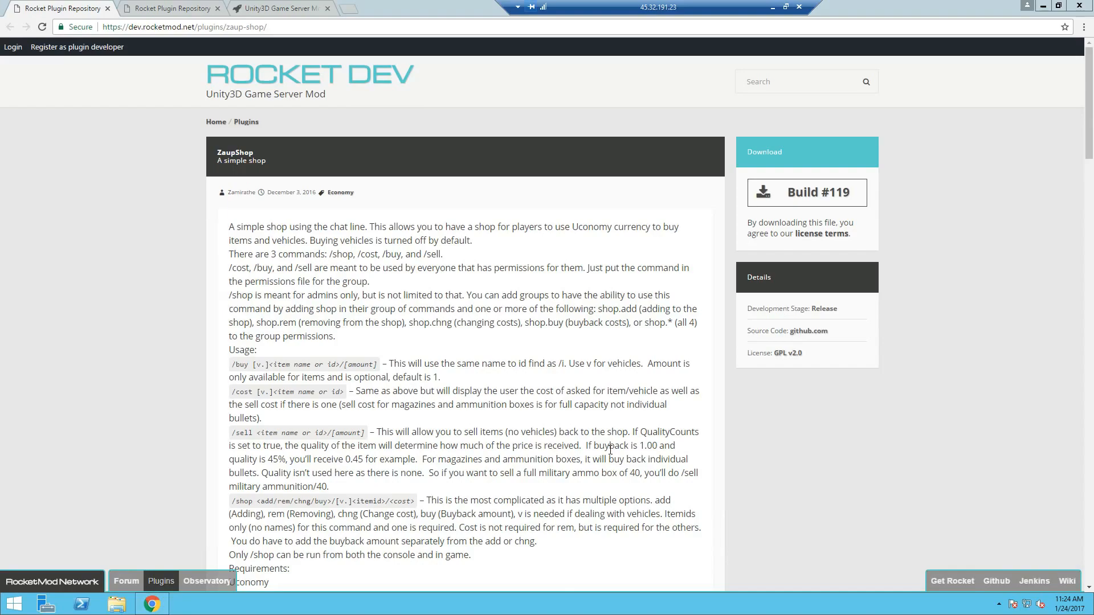
# - Download the ZaupShop build 119 and Uconomy build 106 plugin archives and open Uconomy
pyautogui.click(809, 193)
pyautogui.click(176, 9)
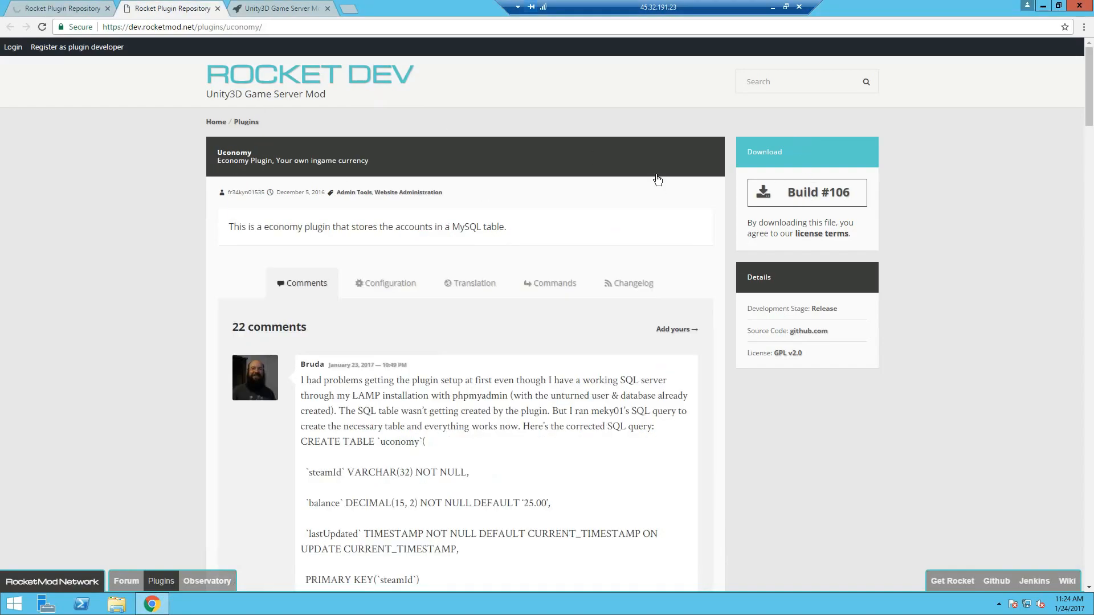
pyautogui.click(792, 193)
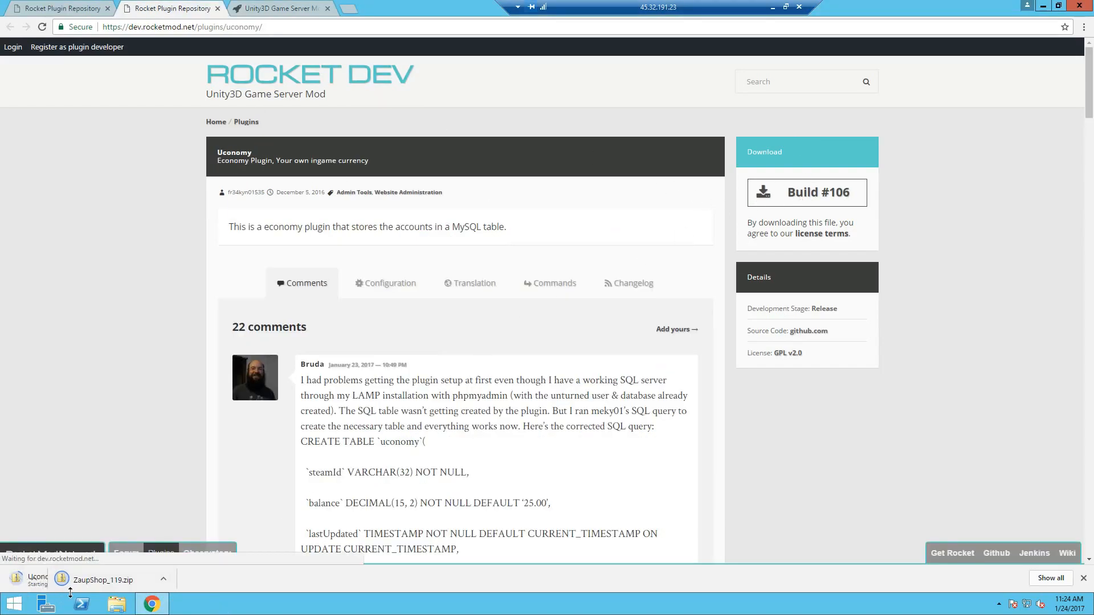
pyautogui.click(69, 586)
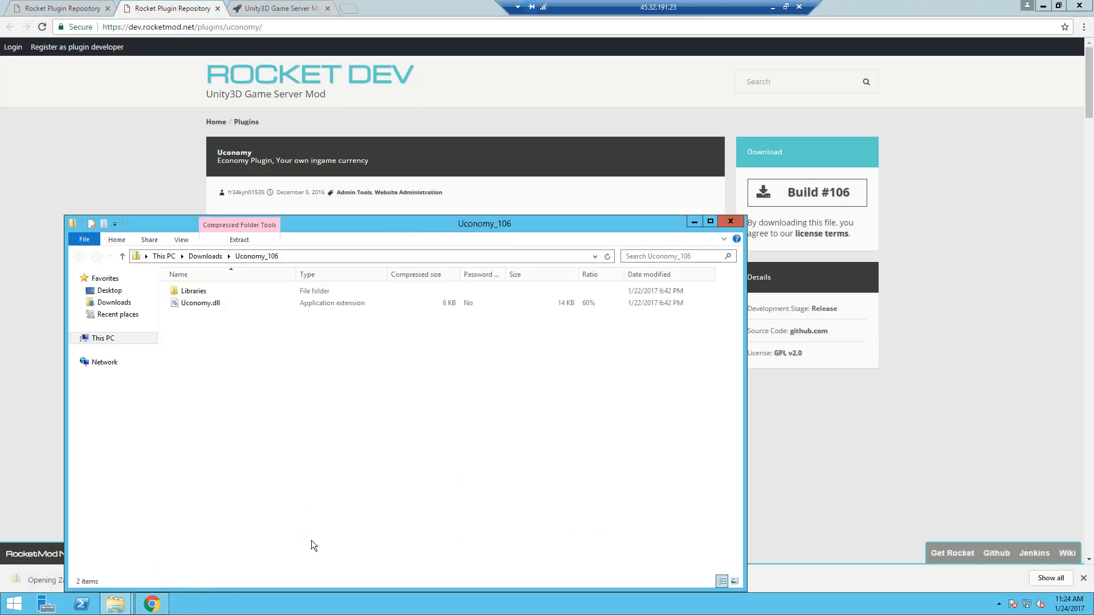
pyautogui.click(1043, 5)
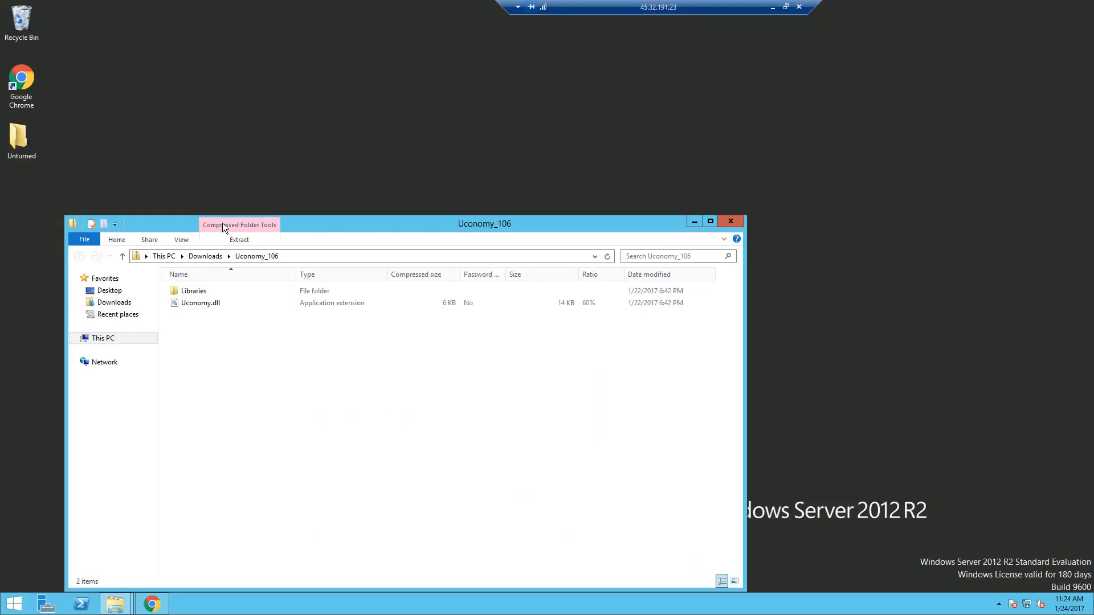
# - Copy Uconomy.dll and ZaupShop.dll into Unturned\Servers\server1\Rocket\Plugins
pyautogui.moveTo(310, 222); pyautogui.dragTo(573, 111)
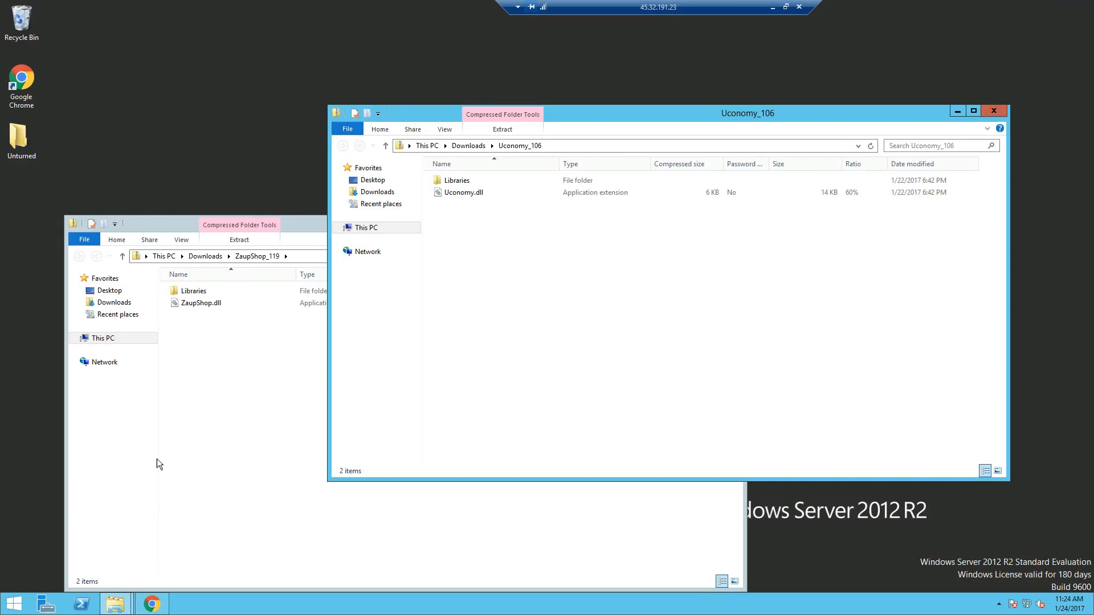
pyautogui.doubleClick(21, 141)
pyautogui.doubleClick(478, 322)
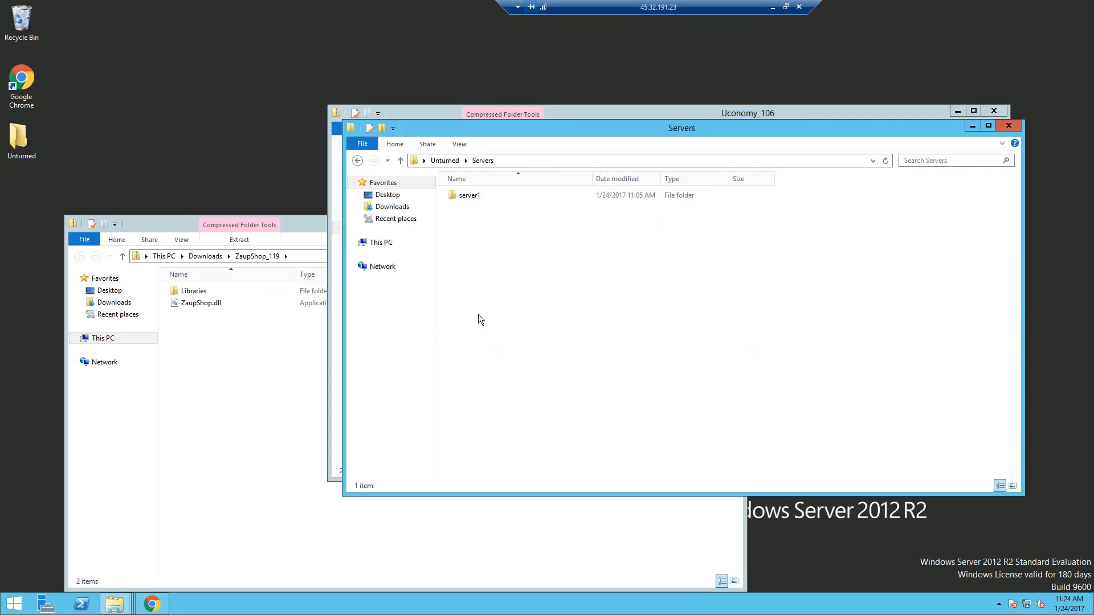
pyautogui.doubleClick(478, 197)
pyautogui.moveTo(612, 129); pyautogui.dragTo(713, 168)
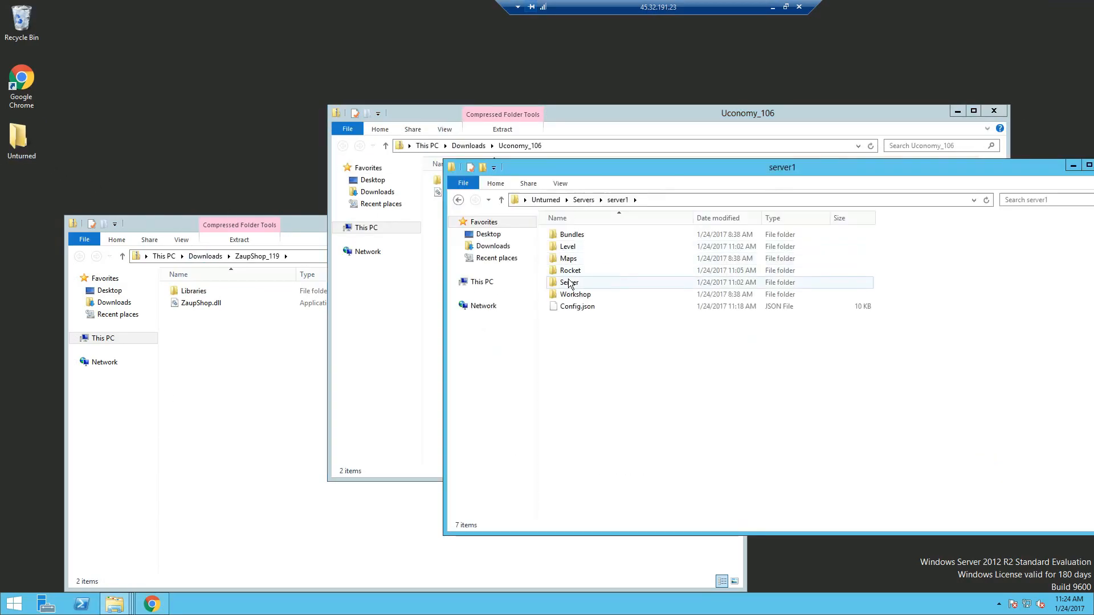
pyautogui.doubleClick(570, 271)
pyautogui.moveTo(520, 166); pyautogui.dragTo(607, 252)
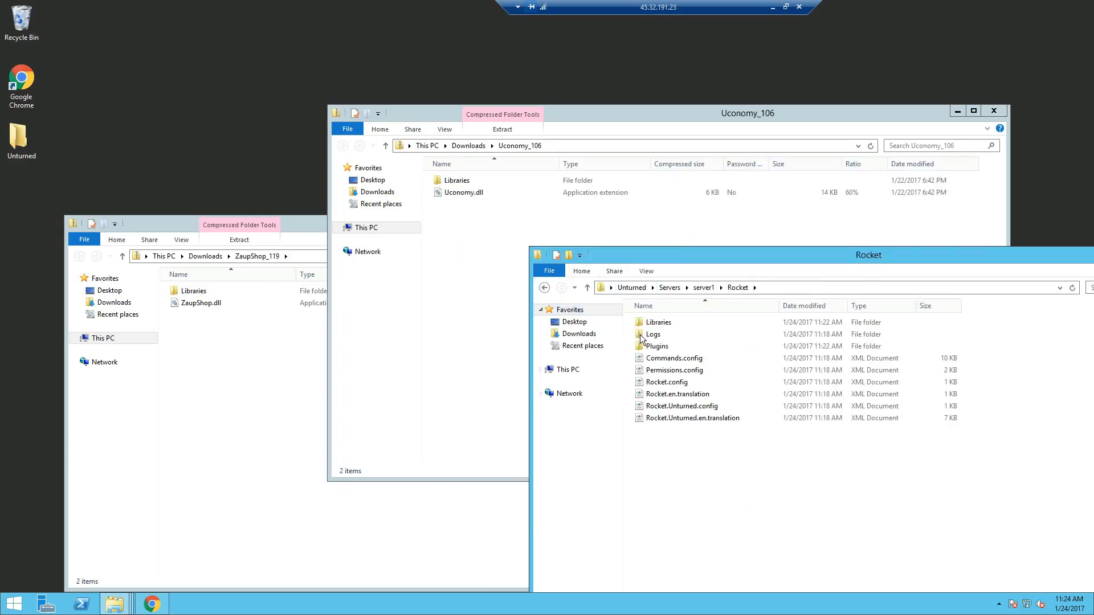
pyautogui.click(651, 349)
pyautogui.doubleClick(651, 348)
pyautogui.moveTo(464, 192); pyautogui.dragTo(678, 342)
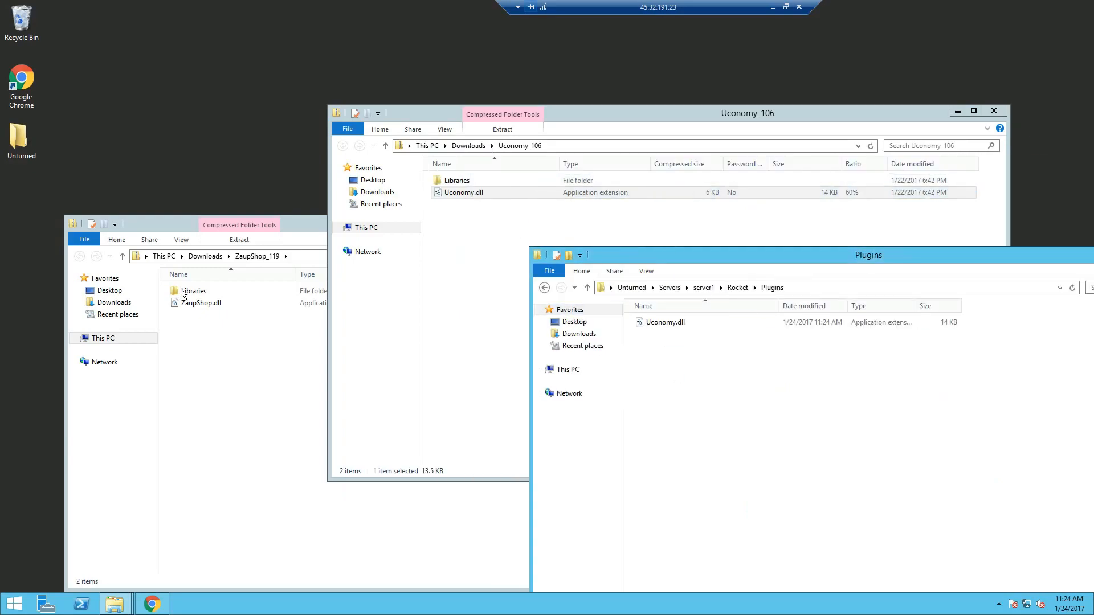
pyautogui.moveTo(190, 307); pyautogui.dragTo(703, 387)
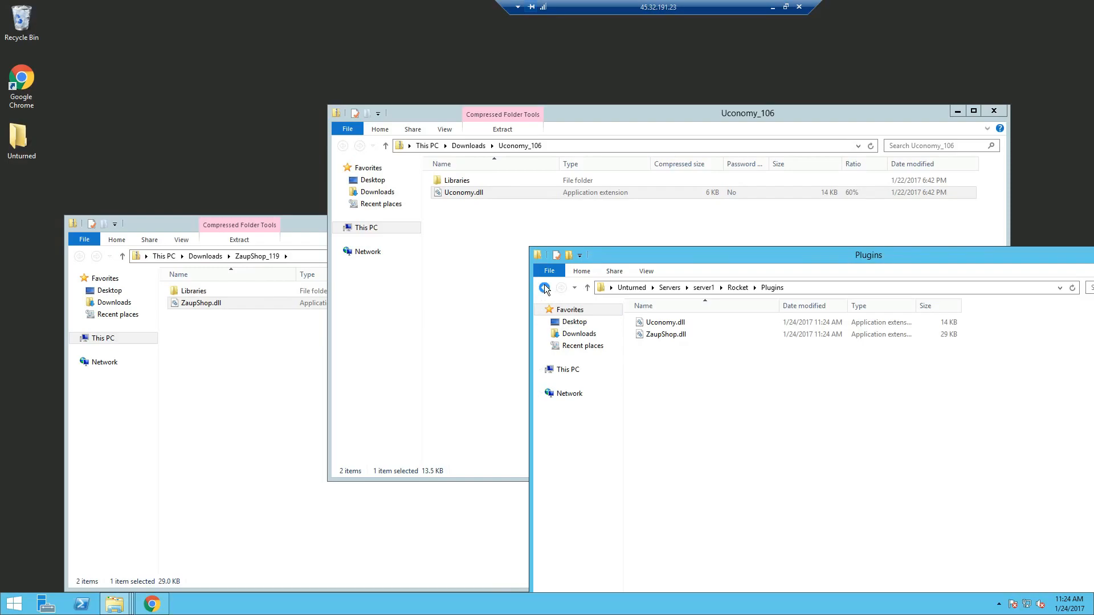
# - Close the ZaupShop_119 archive and open the Uconomy_106 Libraries folder
pyautogui.click(544, 288)
pyautogui.click(245, 441)
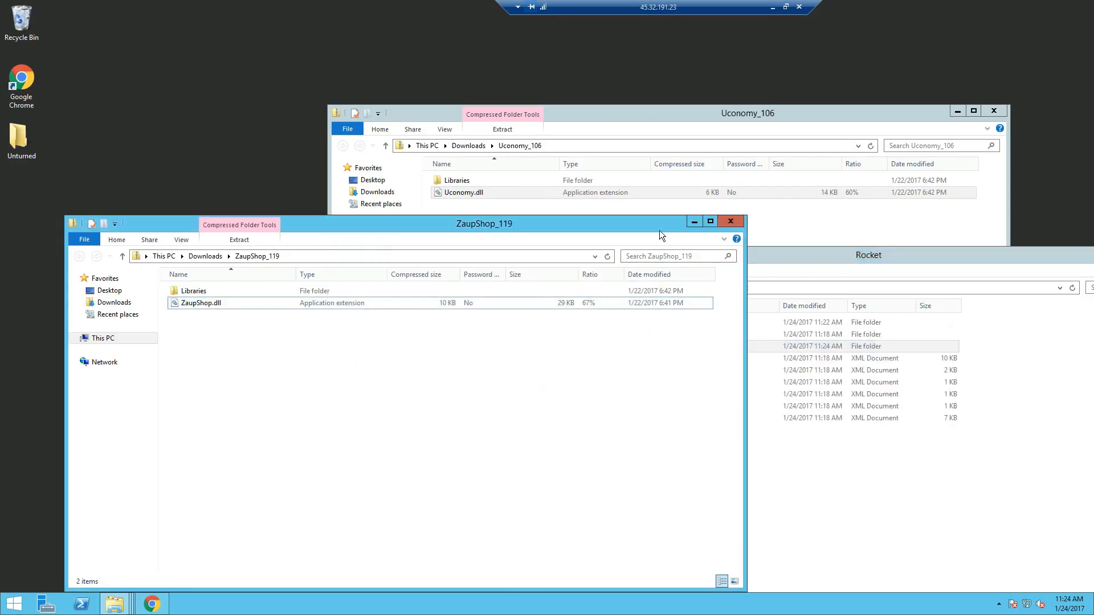
pyautogui.click(730, 221)
pyautogui.click(486, 289)
pyautogui.doubleClick(458, 180)
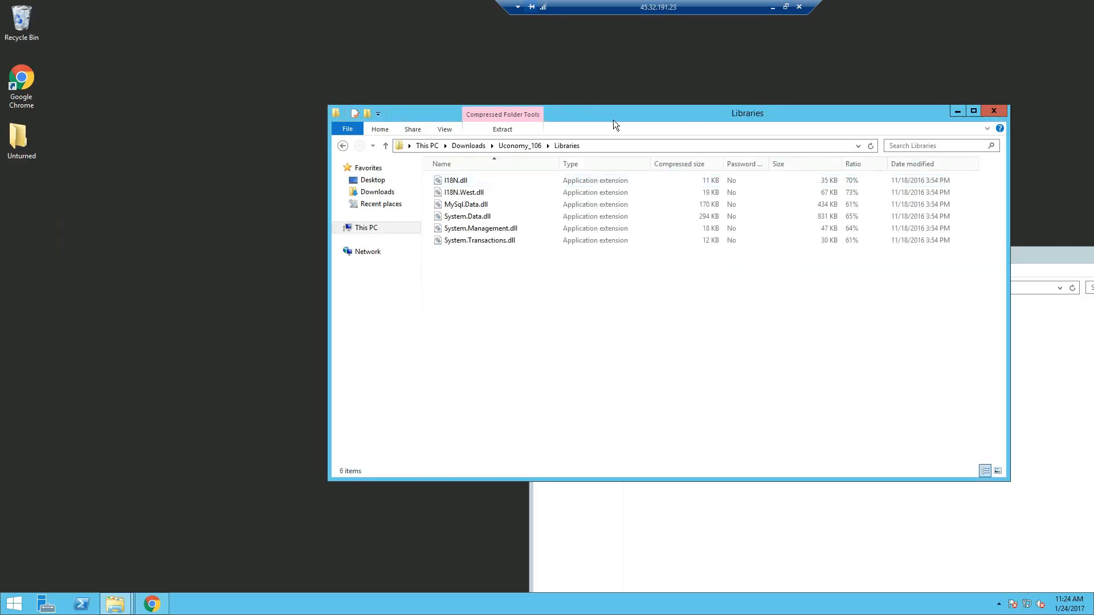
pyautogui.moveTo(613, 120); pyautogui.dragTo(243, 87)
# - Copy all six Uconomy library DLLs into Rocket\Libraries and return to the Unturned folder
pyautogui.click(810, 504)
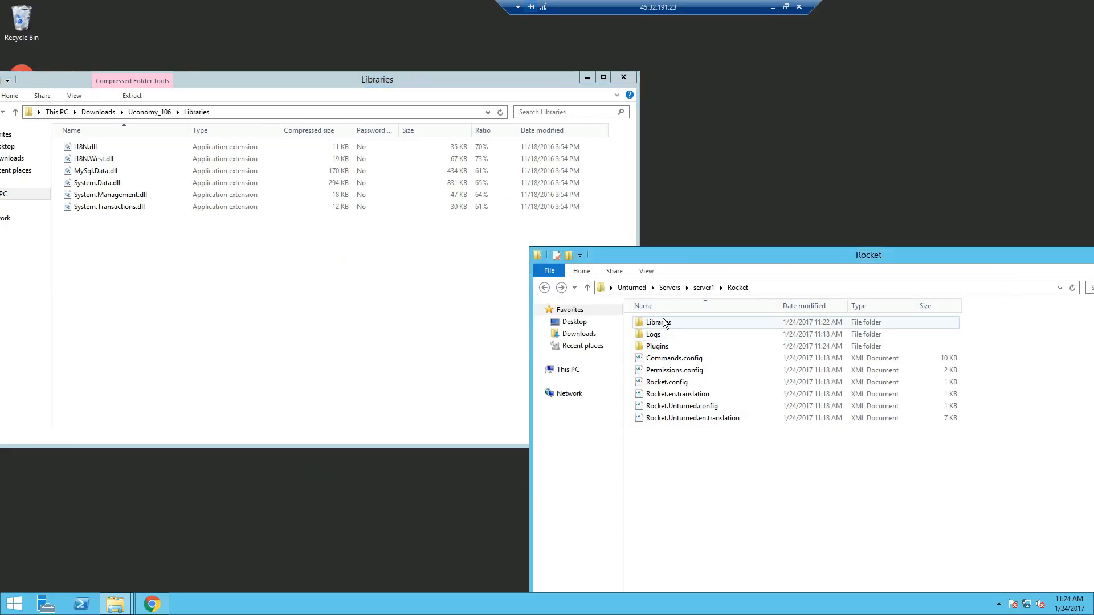
pyautogui.click(83, 259)
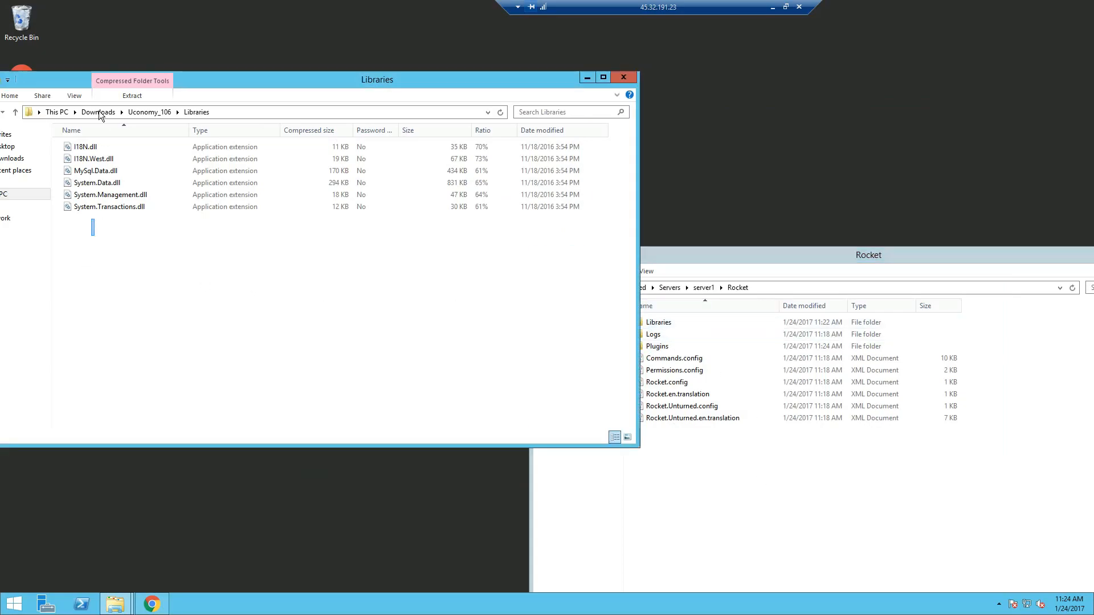
pyautogui.hotkey('ctrl', 'a')
pyautogui.moveTo(101, 163); pyautogui.dragTo(676, 320)
pyautogui.doubleClick(668, 321)
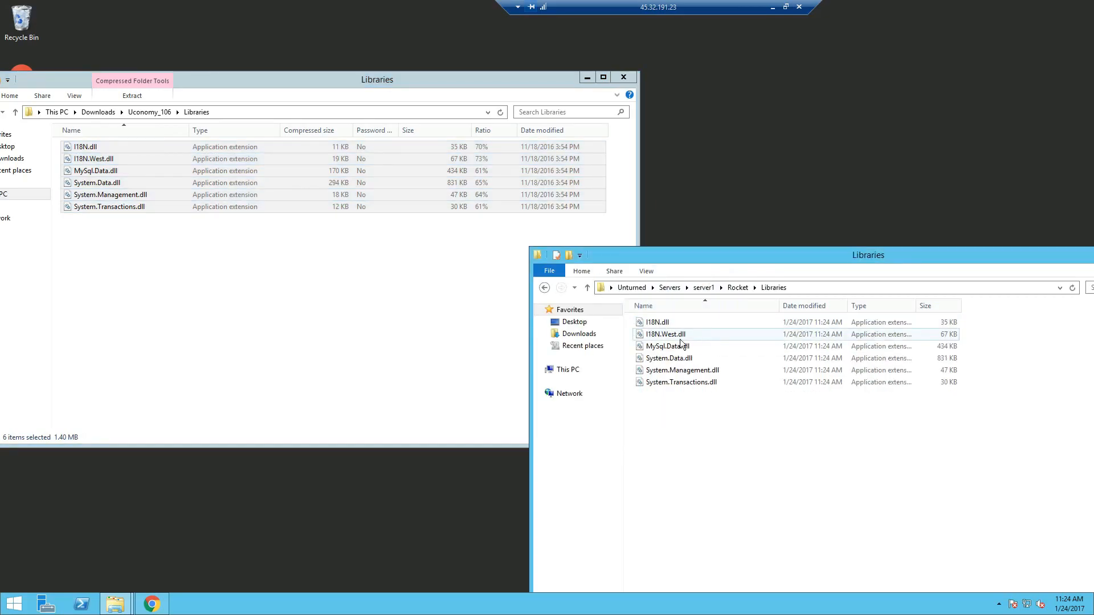
pyautogui.click(544, 288)
pyautogui.click(623, 77)
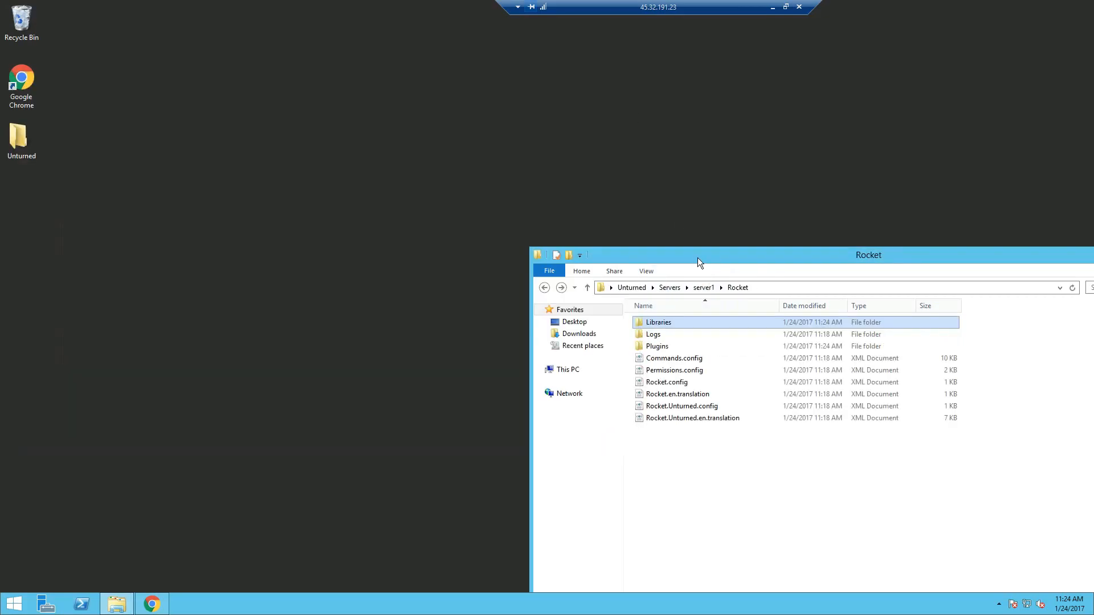
pyautogui.moveTo(698, 257); pyautogui.dragTo(302, 98)
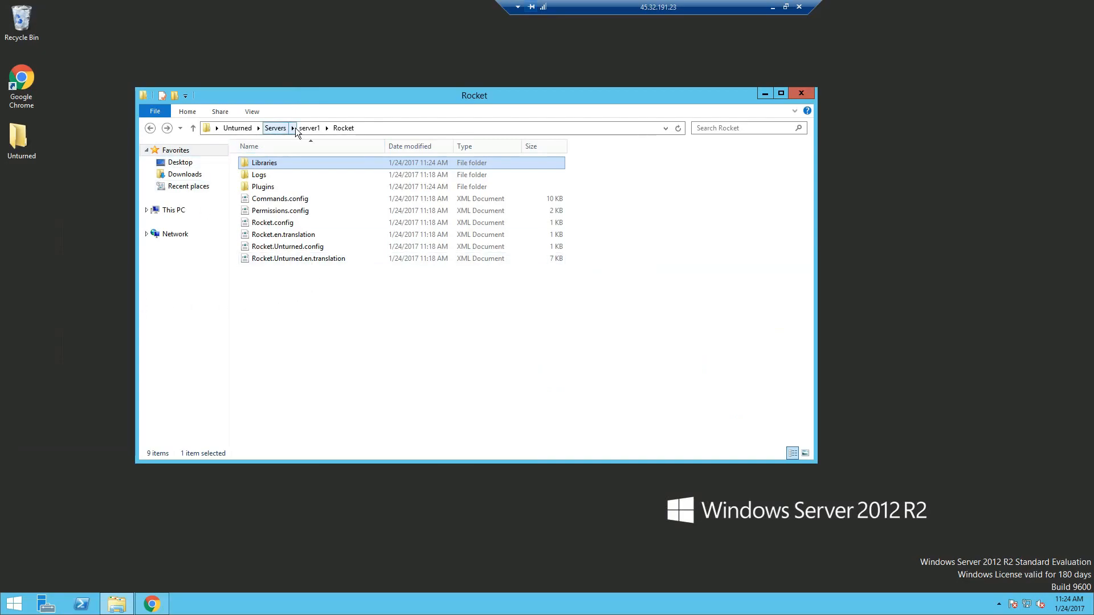
pyautogui.click(237, 127)
# - Launch 'Unturned - Server', let the level load, then stop it with the shutdown command
pyautogui.scroll(-2, 283, 419)
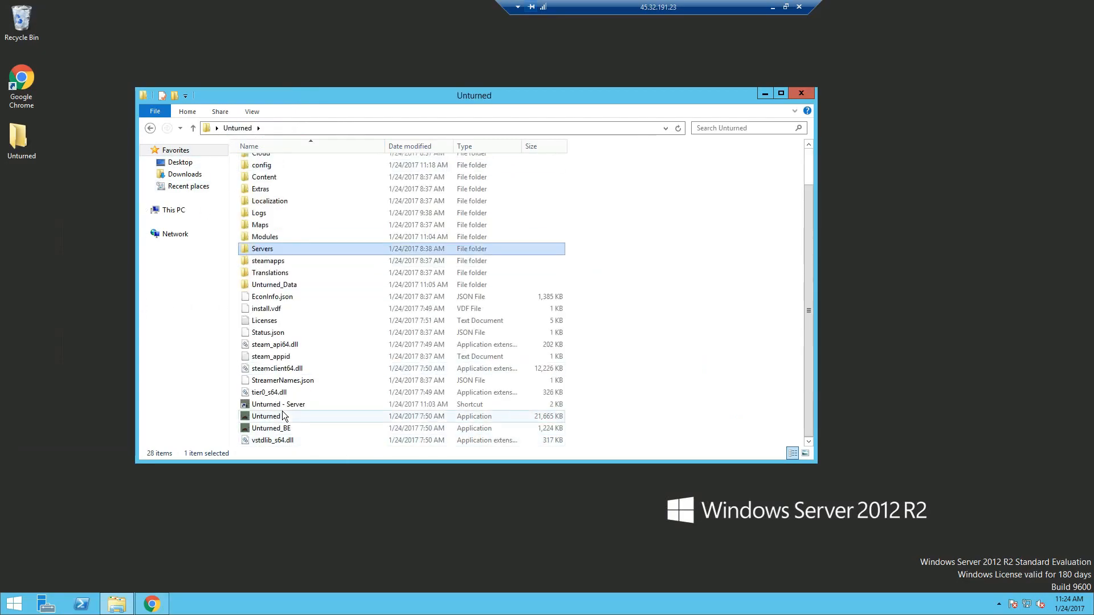
pyautogui.doubleClick(282, 406)
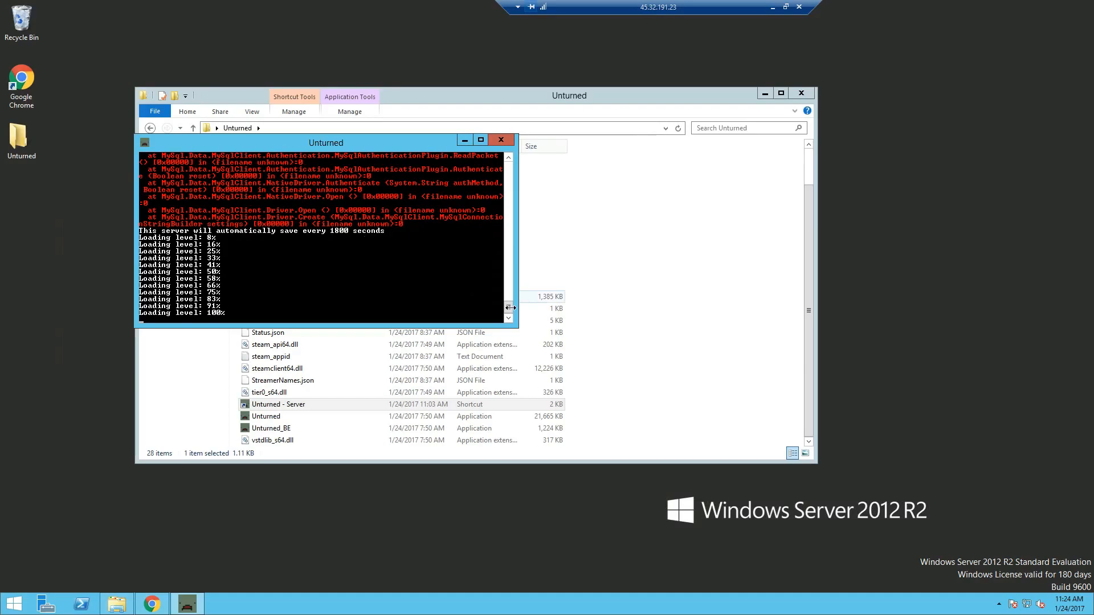
pyautogui.moveTo(508, 307)
pyautogui.mouseDown()
pyautogui.moveTo(510, 258)
pyautogui.moveTo(510, 310)
pyautogui.mouseUp()
pyautogui.write('shutod')
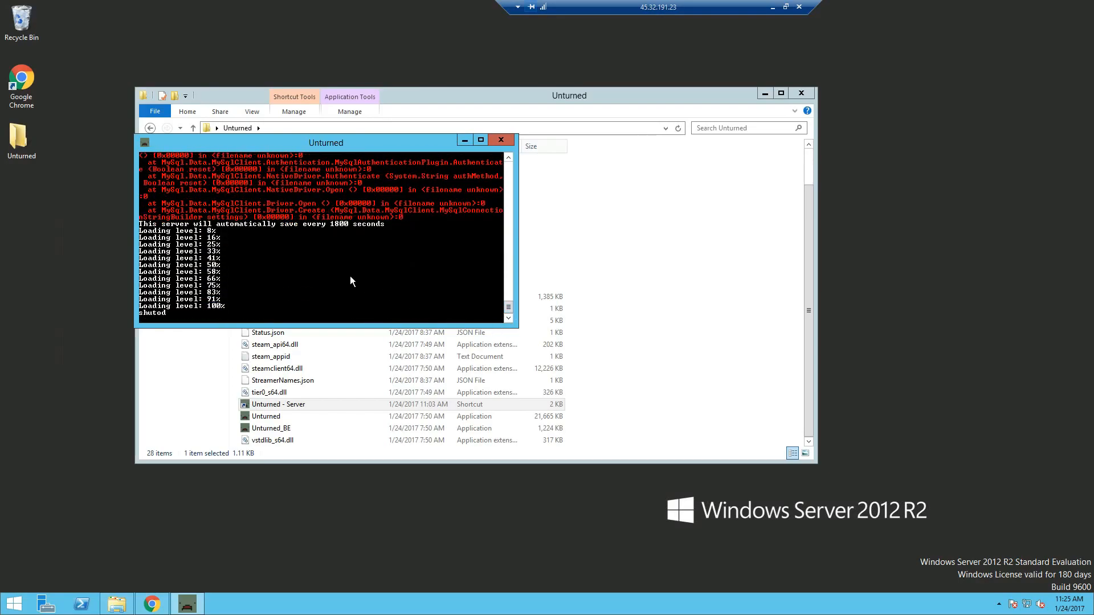
pyautogui.write('own')
pyautogui.press('BackSpace')
pyautogui.press('BackSpace')
pyautogui.press('BackSpace')
pyautogui.press('BackSpace')
pyautogui.press('BackSpace')
pyautogui.write('down')
pyautogui.press('Return')
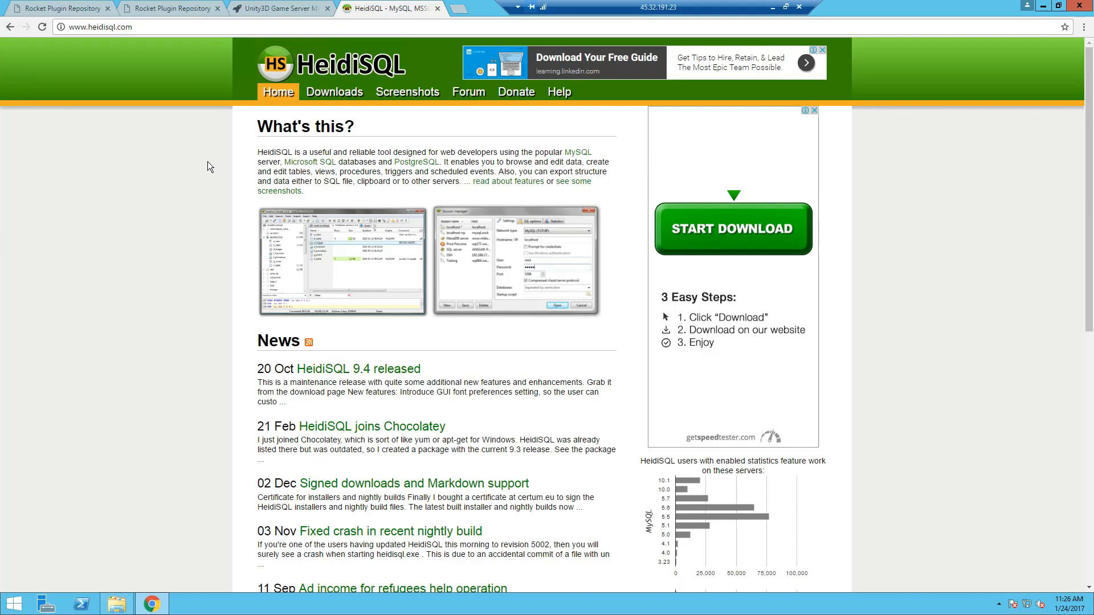
# - Download the HeidiSQL 9.4 installer from heidisql.com and install it with default settings
pyautogui.click(334, 94)
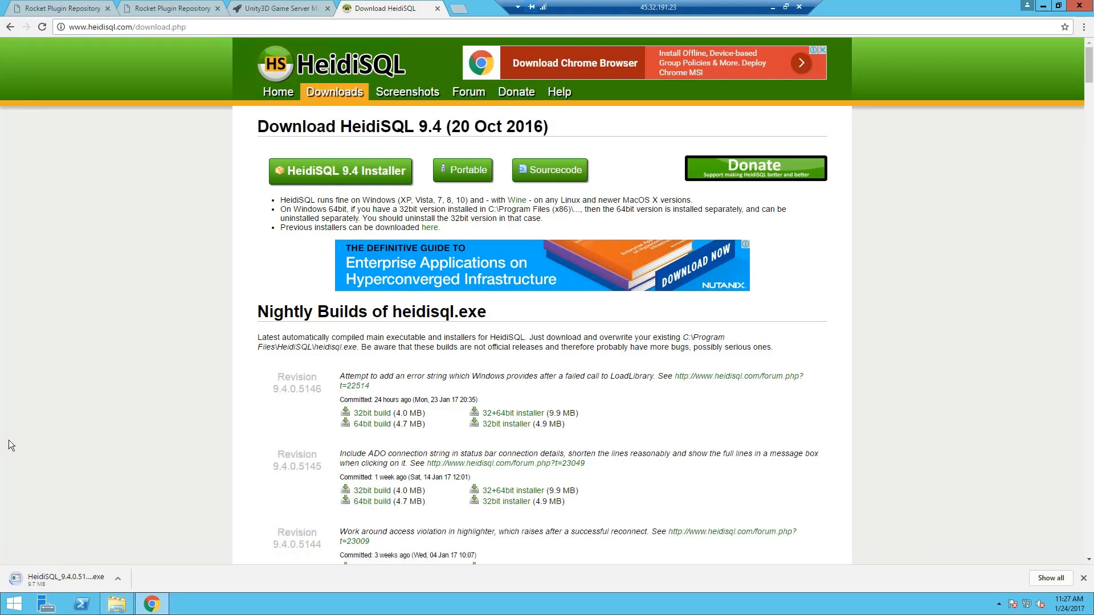
pyautogui.click(77, 575)
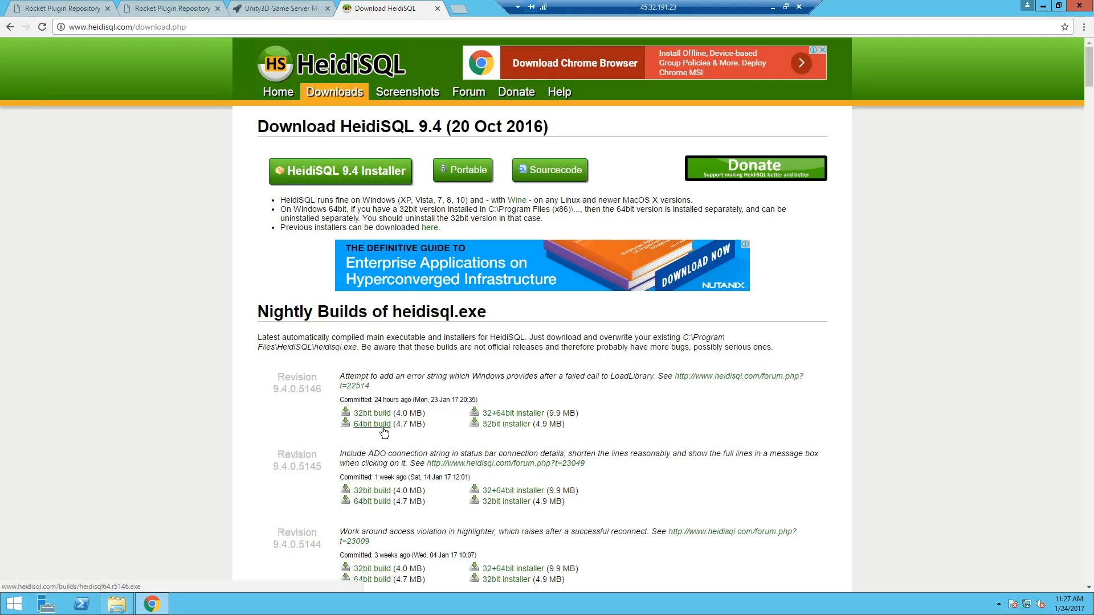
pyautogui.click(605, 392)
pyautogui.click(607, 392)
pyautogui.click(607, 392)
pyautogui.click(606, 392)
pyautogui.click(607, 392)
pyautogui.click(607, 392)
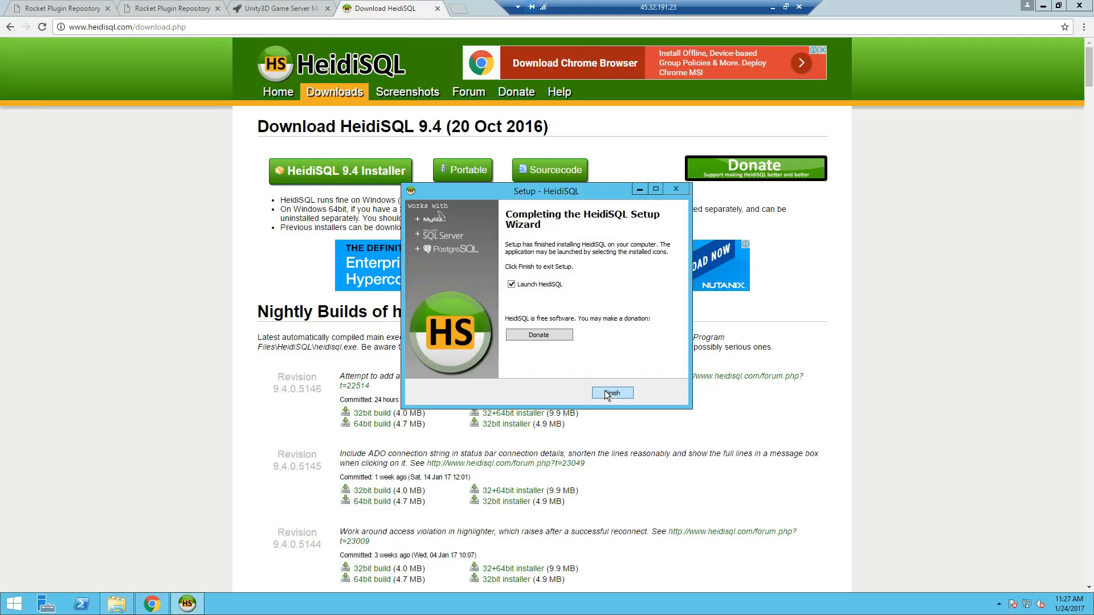
pyautogui.click(604, 390)
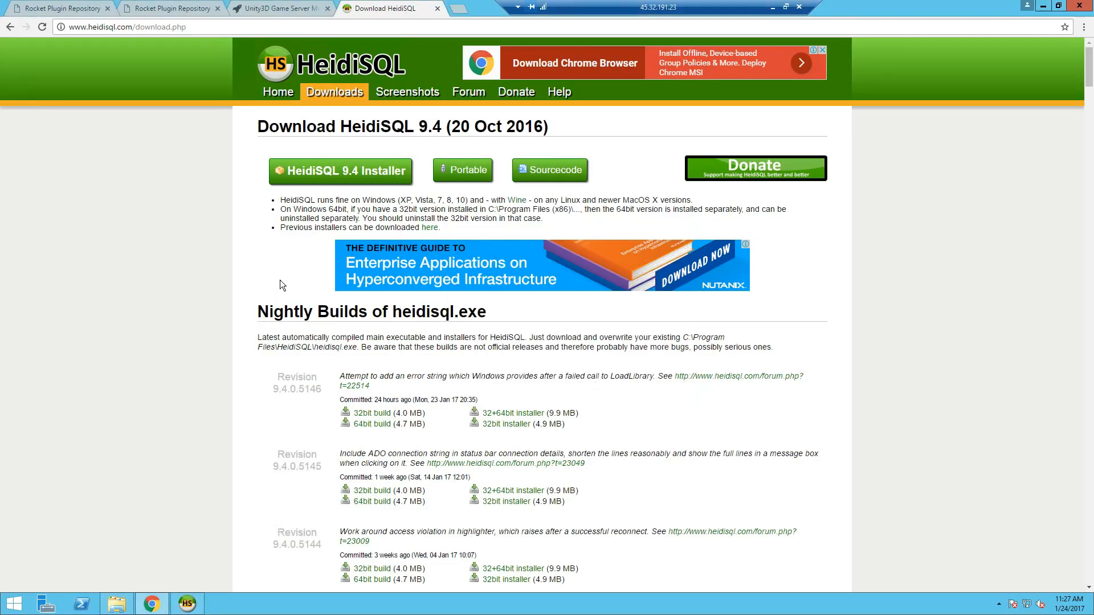
pyautogui.click(437, 9)
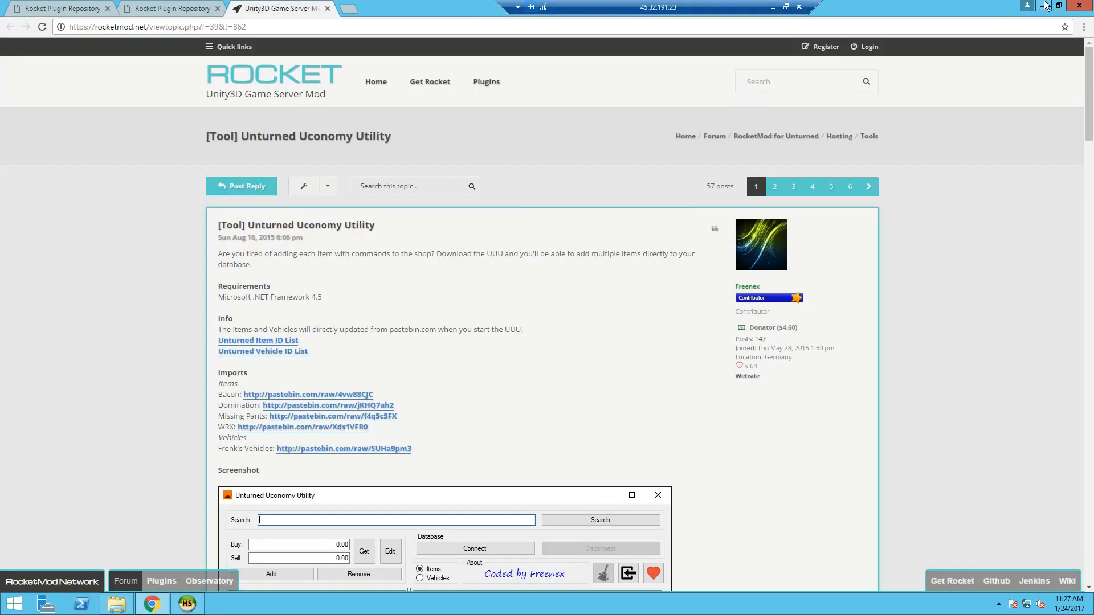
pyautogui.click(1044, 5)
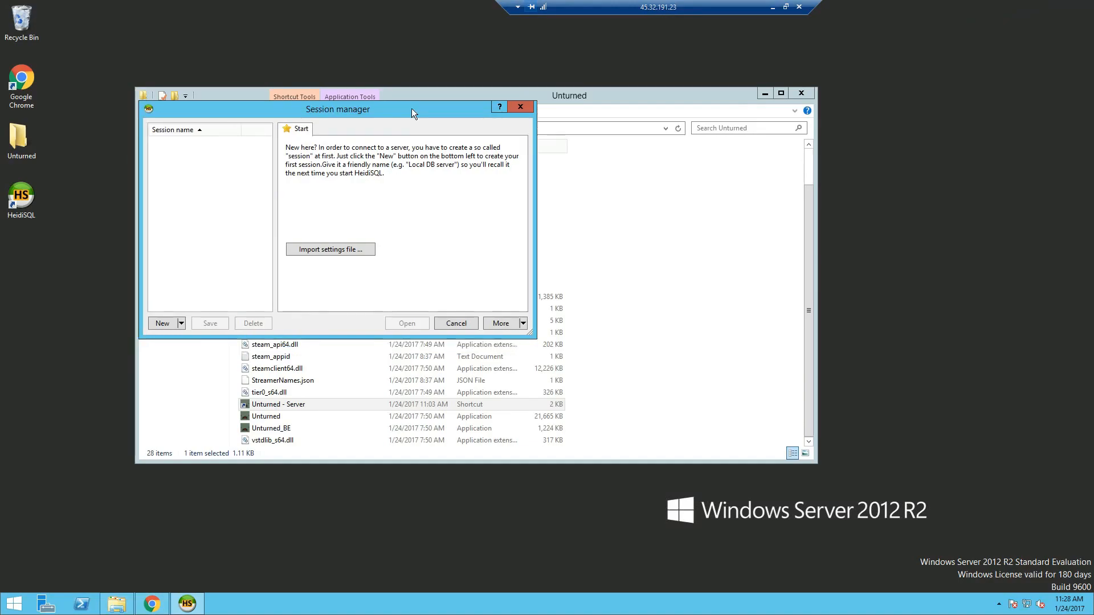
# - Open Servers\server1\Rocket\Plugins\Uconomy\Uconomy.configuration.xml in Notepad++
pyautogui.moveTo(411, 108); pyautogui.dragTo(963, 226)
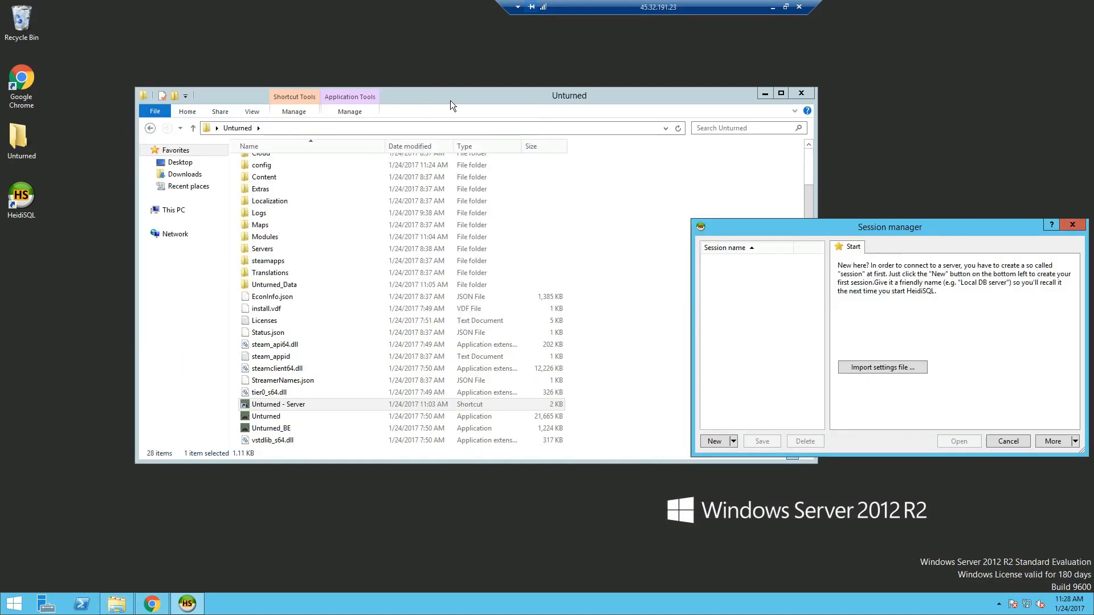
pyautogui.moveTo(450, 101); pyautogui.dragTo(377, 91)
pyautogui.click(189, 240)
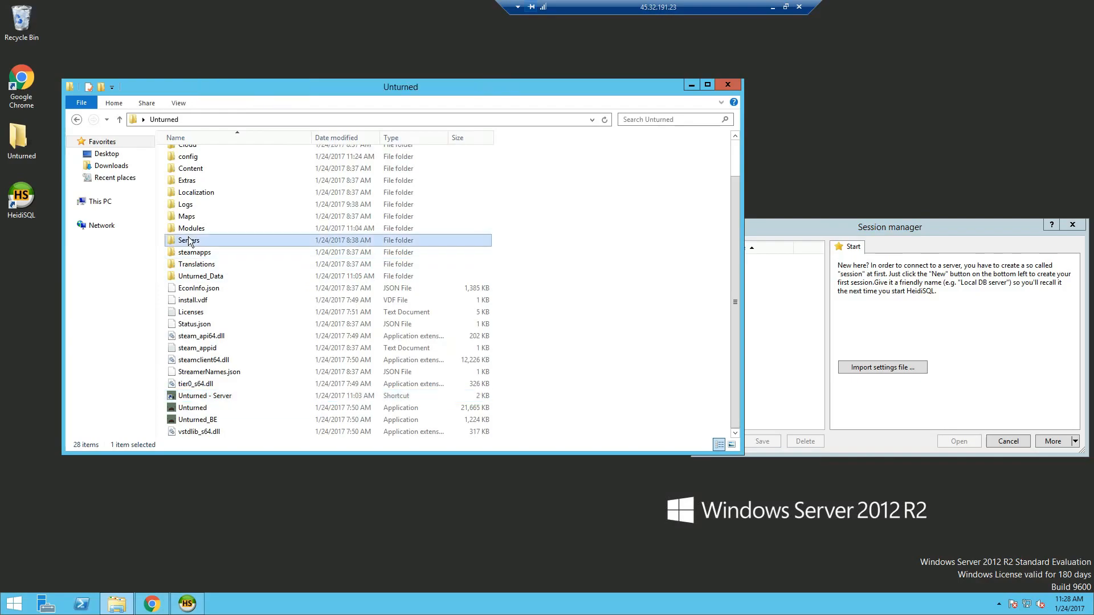
pyautogui.doubleClick(190, 240)
pyautogui.doubleClick(200, 159)
pyautogui.click(195, 193)
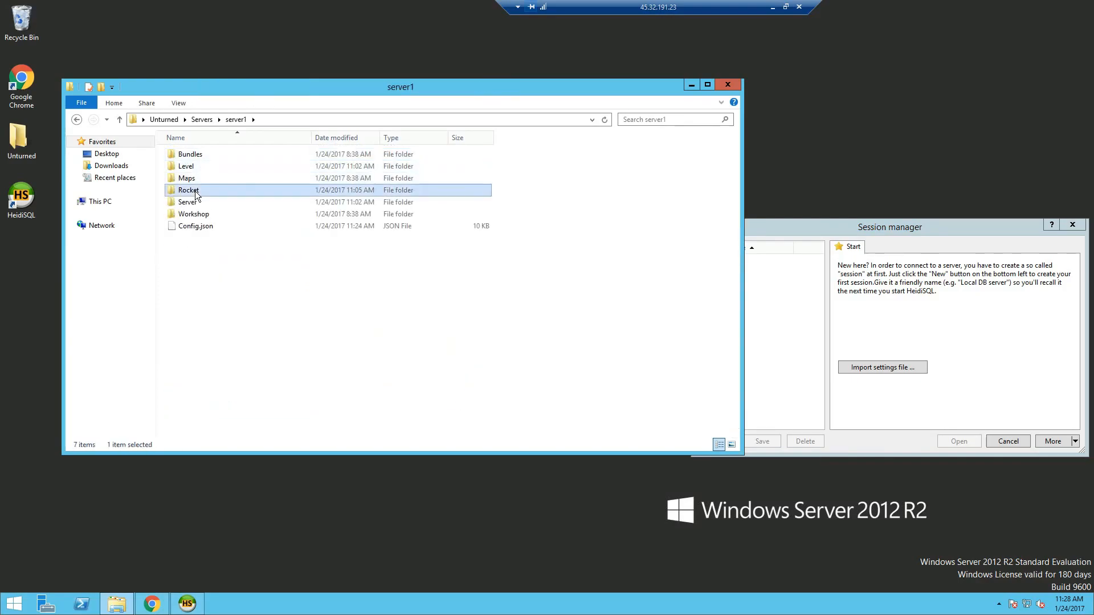
pyautogui.doubleClick(196, 192)
pyautogui.doubleClick(197, 178)
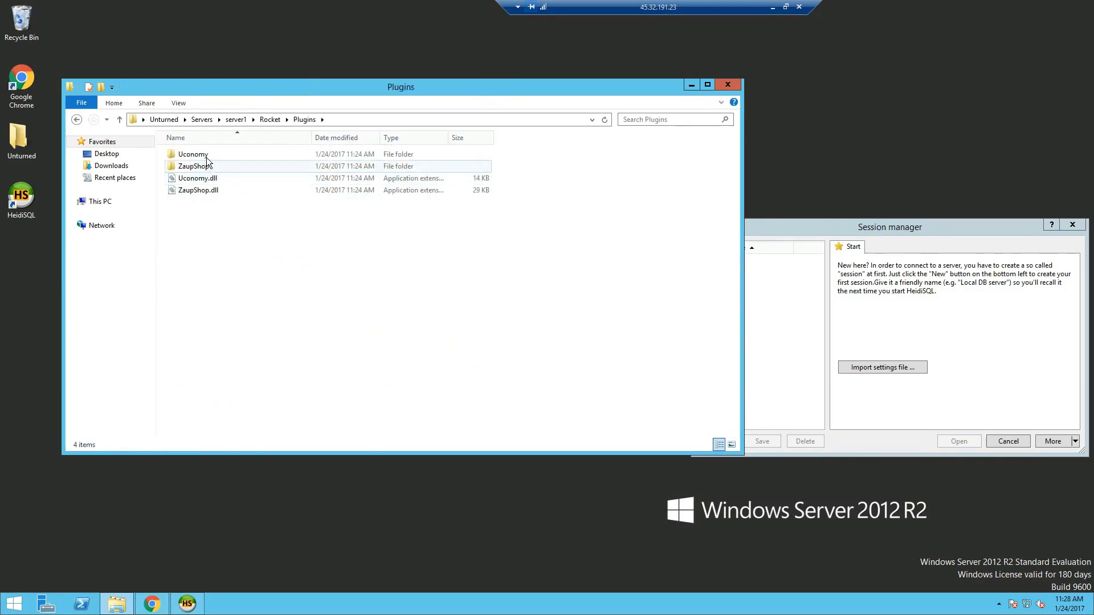
pyautogui.doubleClick(205, 156)
pyautogui.rightClick(207, 159)
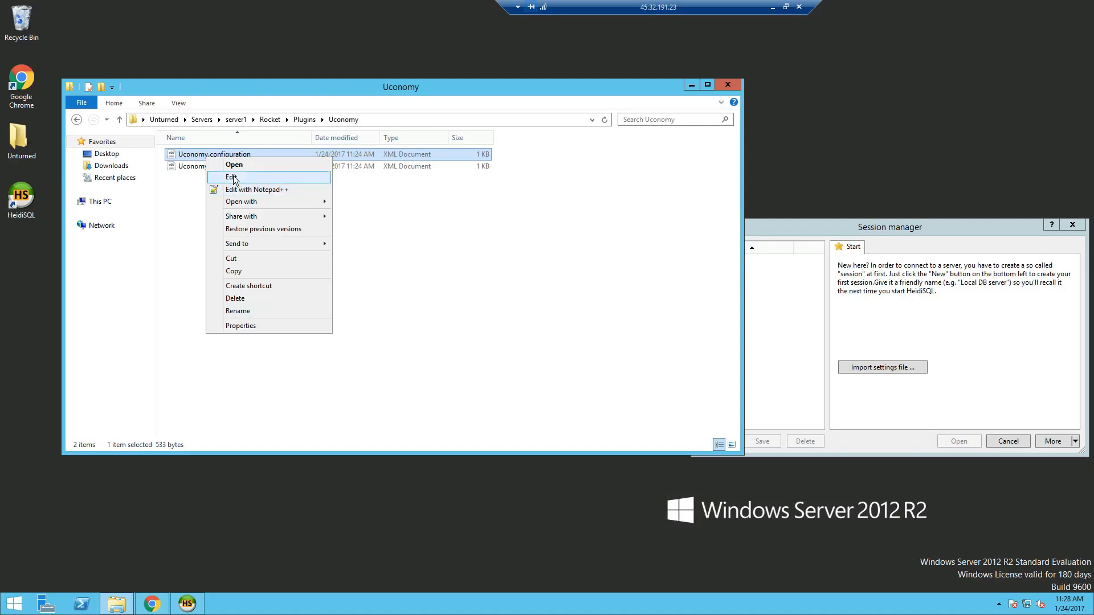
pyautogui.click(244, 194)
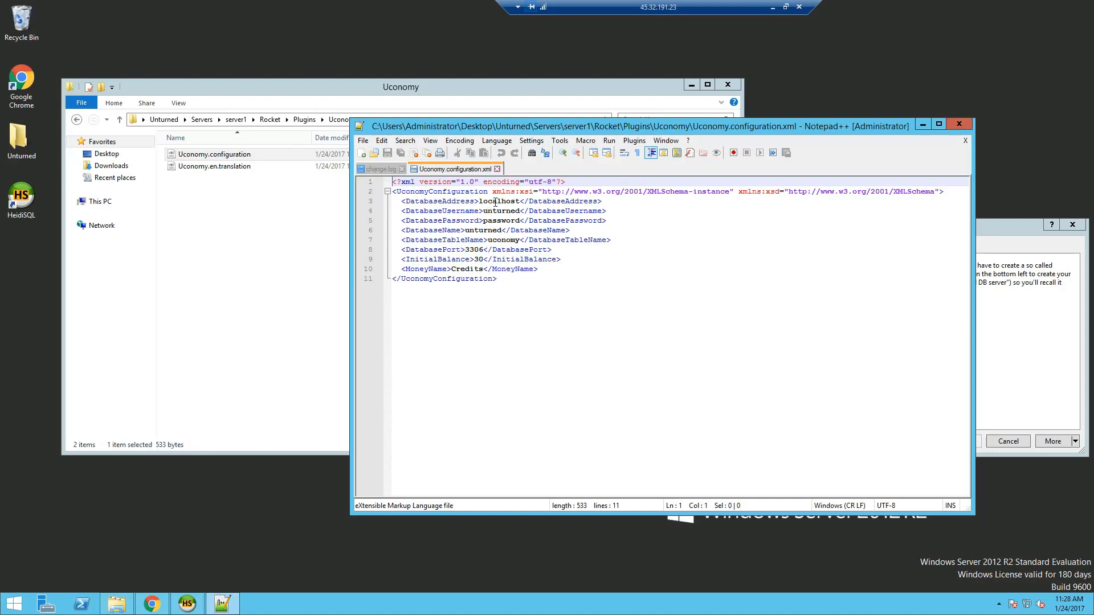
# - In Uconomy.configuration.xml, set the database username to root and enter the MySQL password
pyautogui.doubleClick(496, 201)
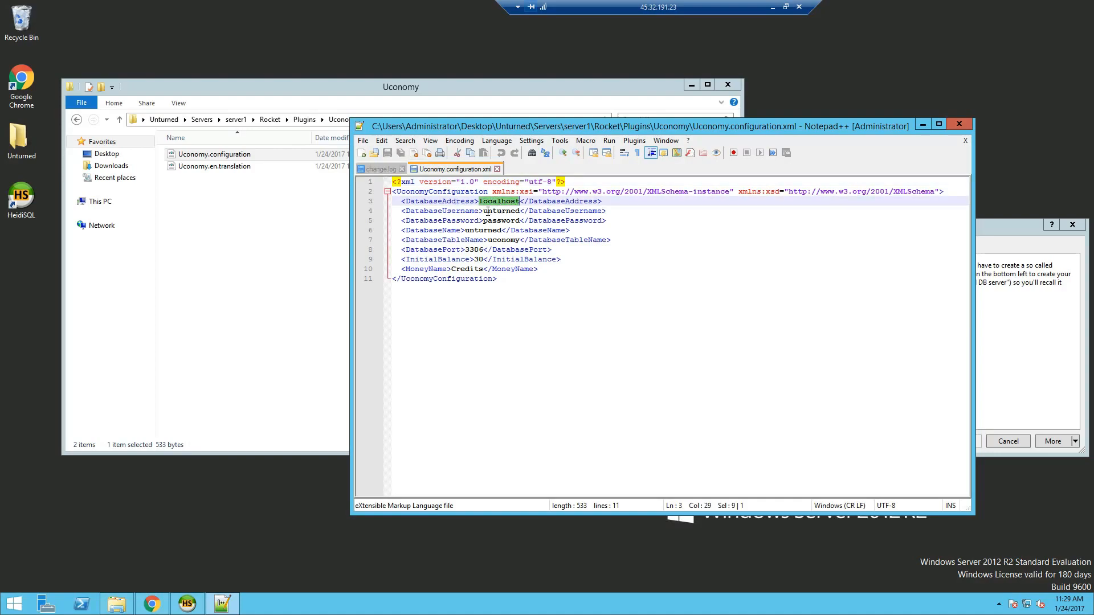
pyautogui.doubleClick(488, 211)
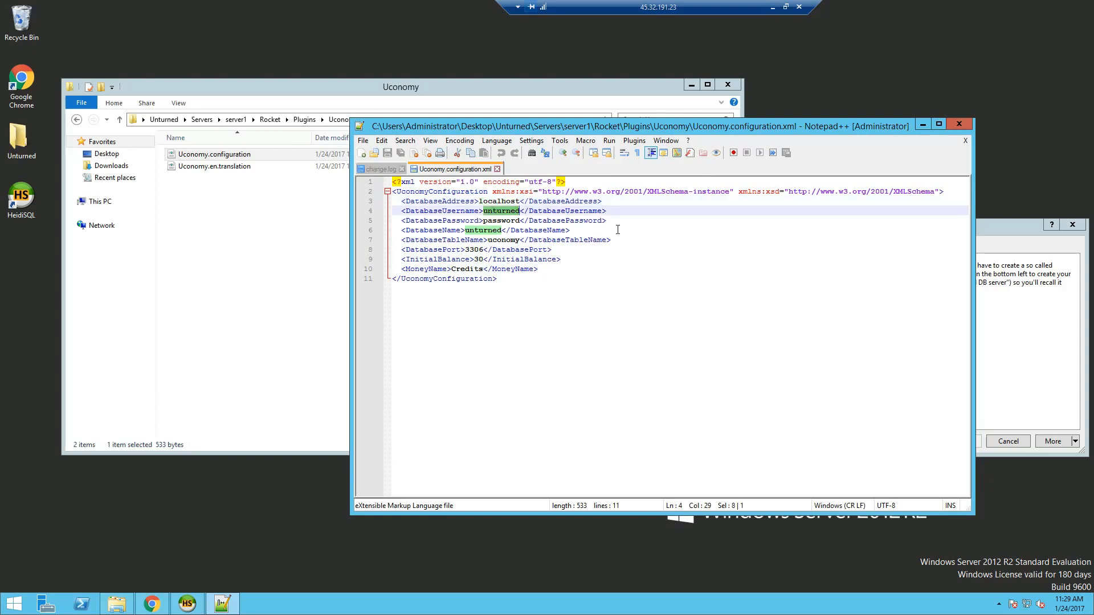
pyautogui.write('root')
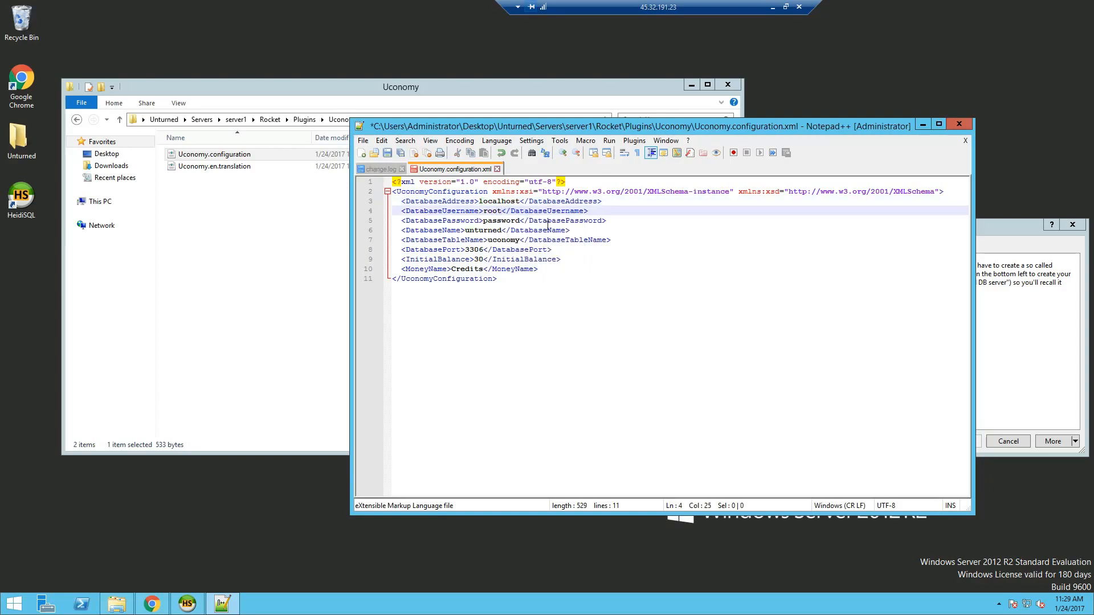
pyautogui.doubleClick(510, 221)
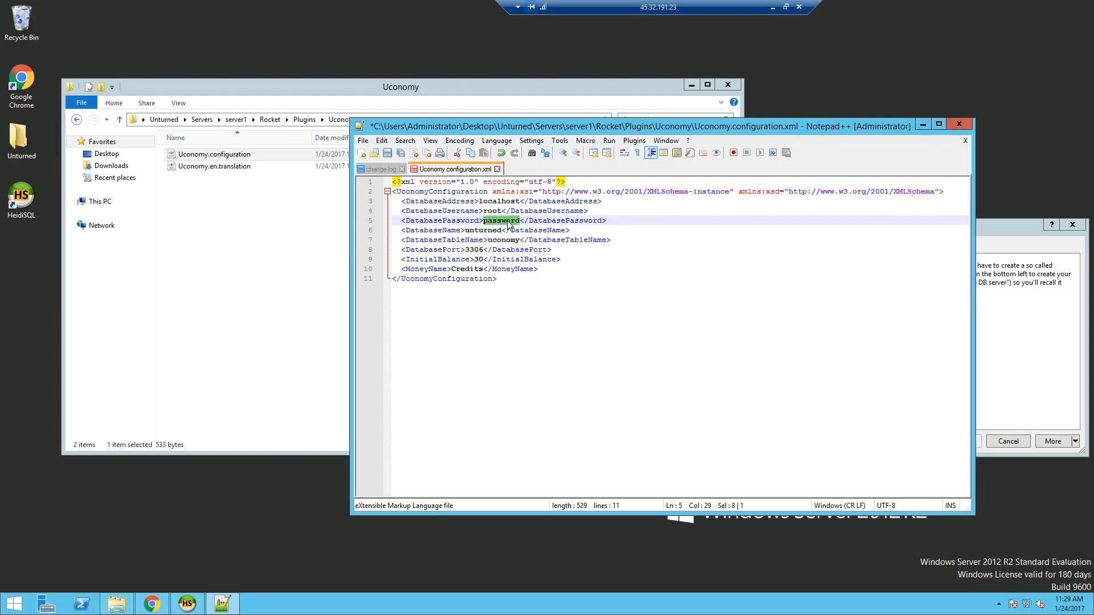
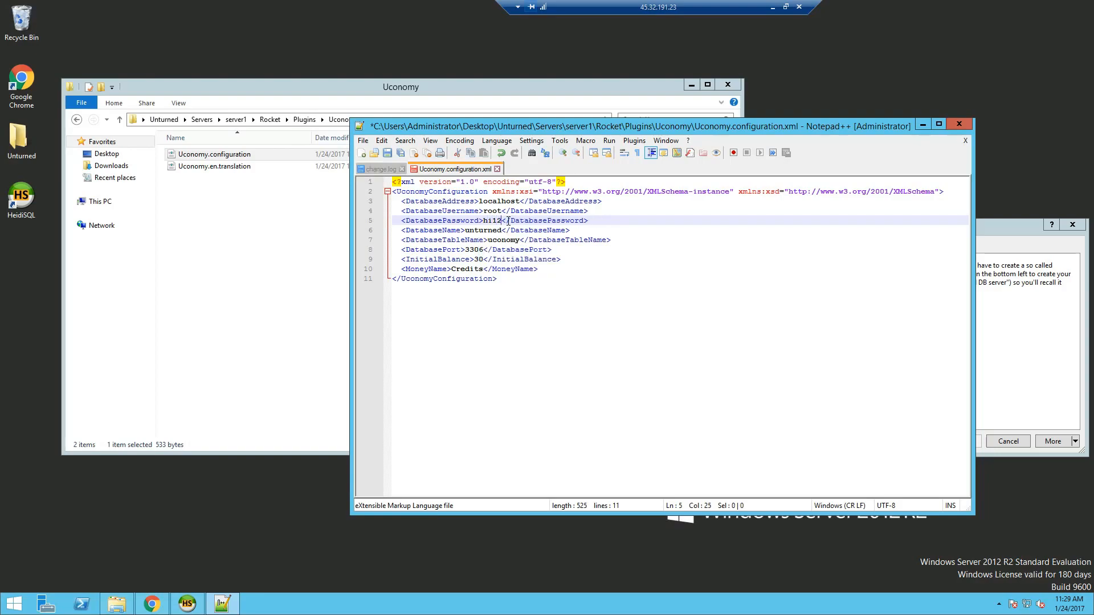
# - Review the database name, table name, starting balance 30 and Credits currency, then save and close
pyautogui.click(481, 232)
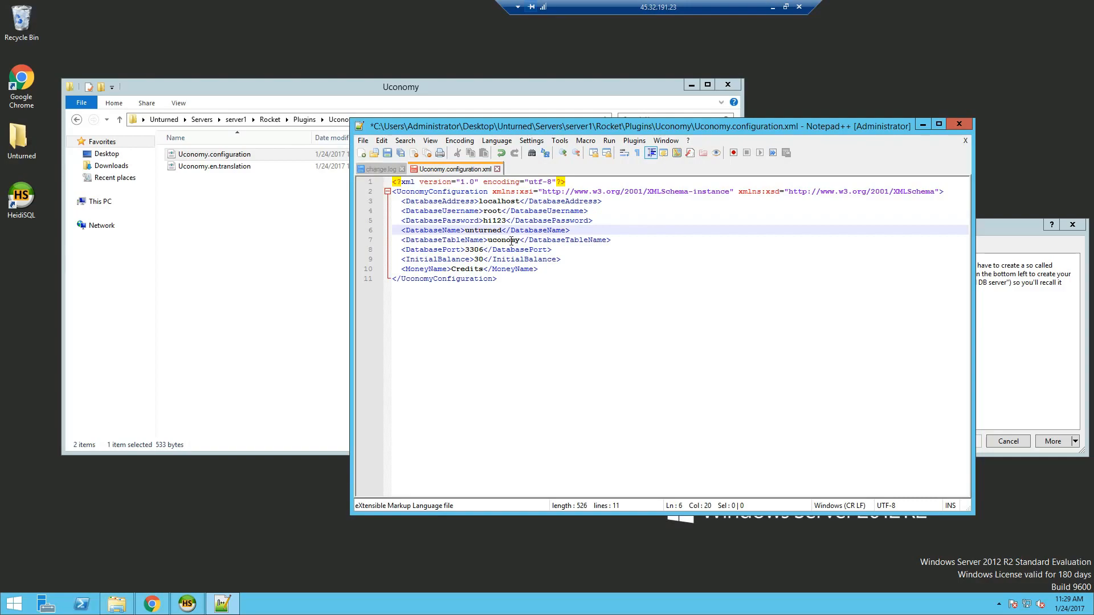
pyautogui.click(510, 240)
pyautogui.click(478, 259)
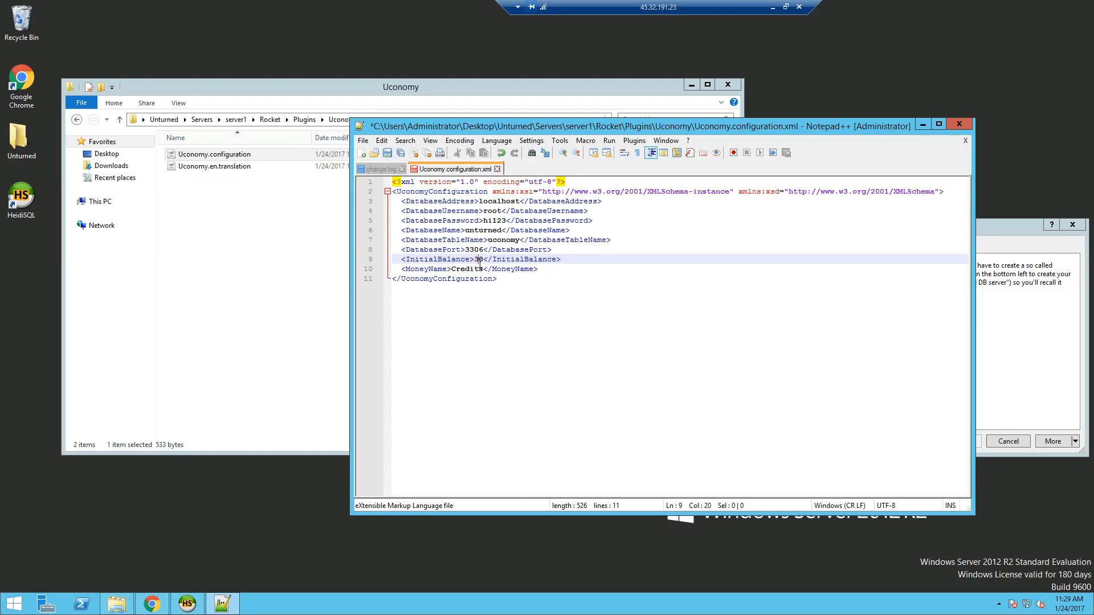
pyautogui.doubleClick(478, 259)
pyautogui.doubleClick(468, 269)
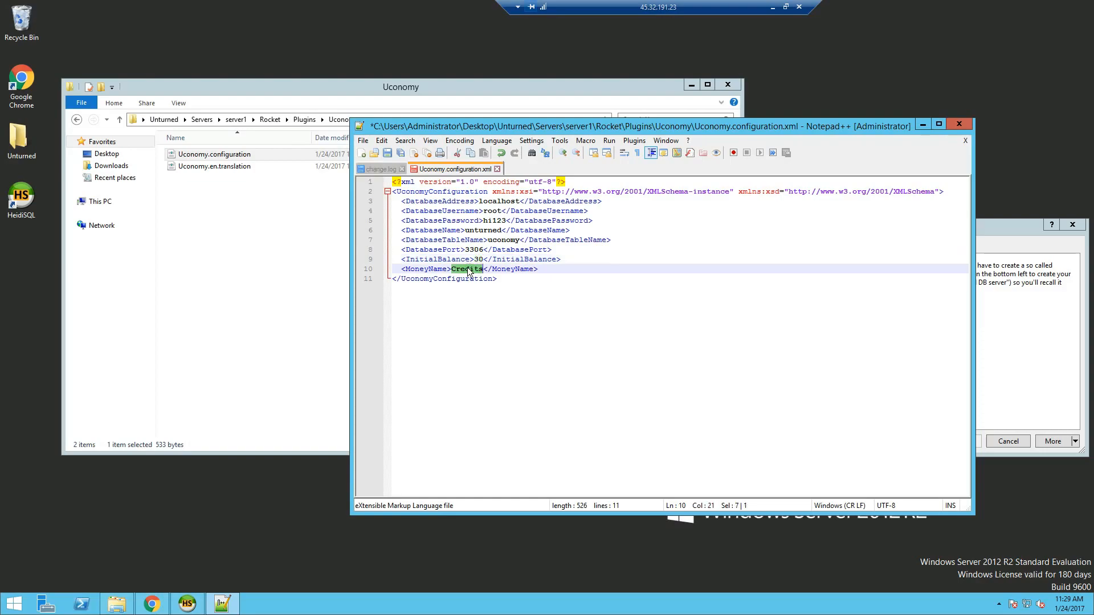
pyautogui.click(387, 152)
pyautogui.click(958, 123)
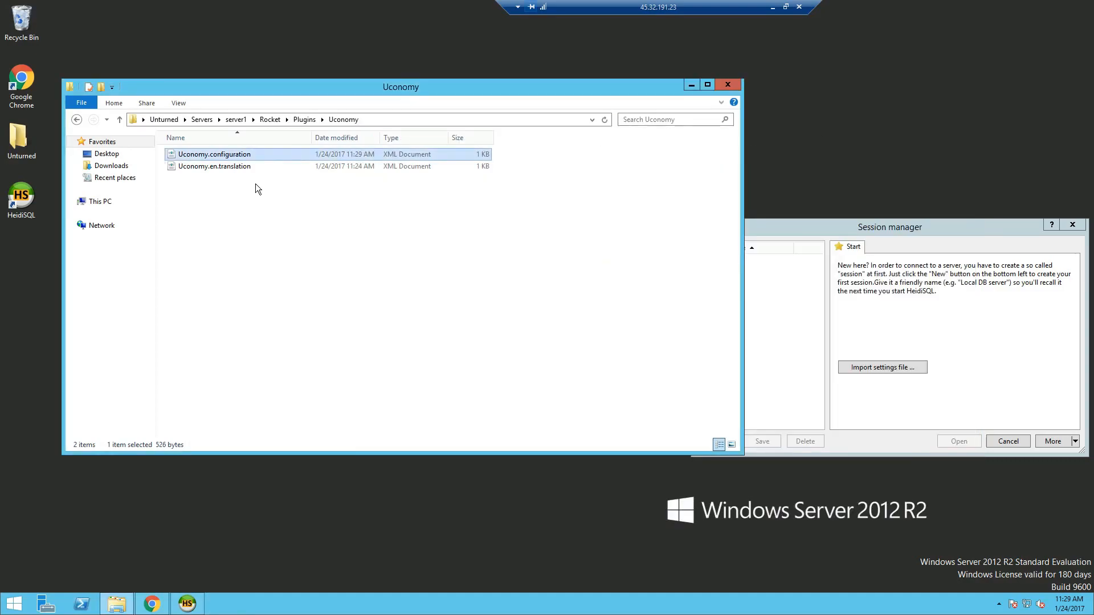
# - Open ZaupShop.configuration from the ZaupShop plugin folder in Notepad++
pyautogui.click(77, 120)
pyautogui.doubleClick(229, 165)
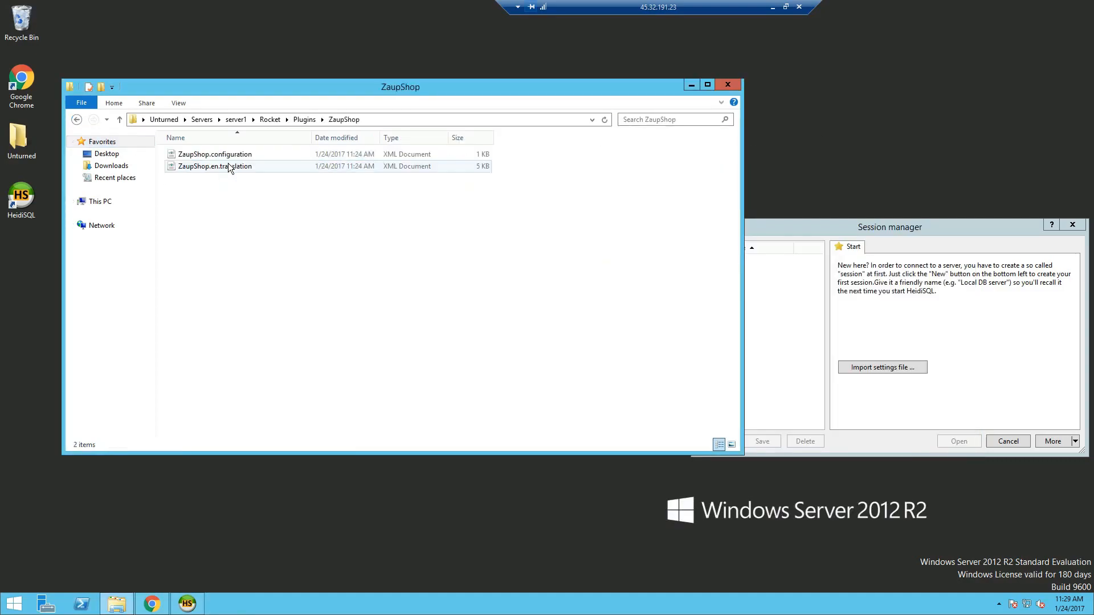
pyautogui.click(228, 160)
pyautogui.rightClick(214, 152)
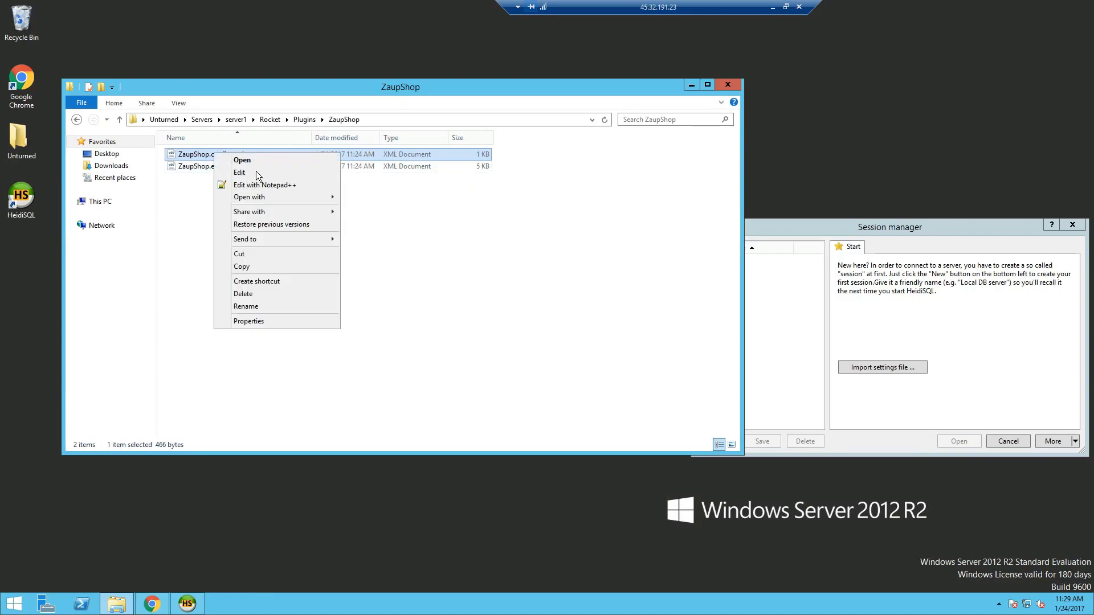
pyautogui.click(255, 186)
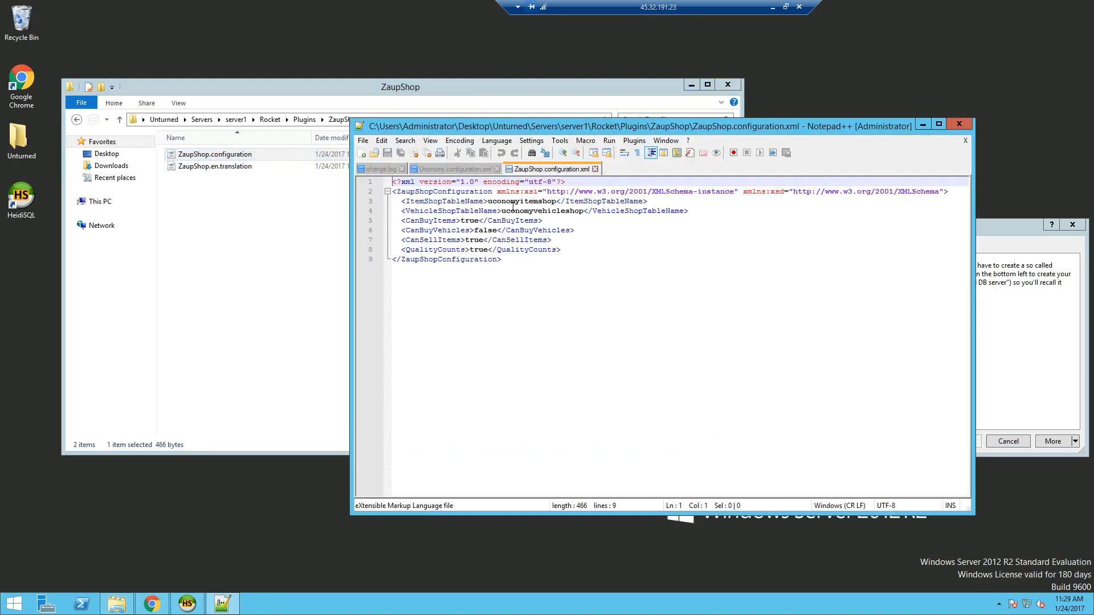
# - Review the item buying, vehicle buying, item selling and quality counting settings
pyautogui.click(469, 222)
pyautogui.click(484, 230)
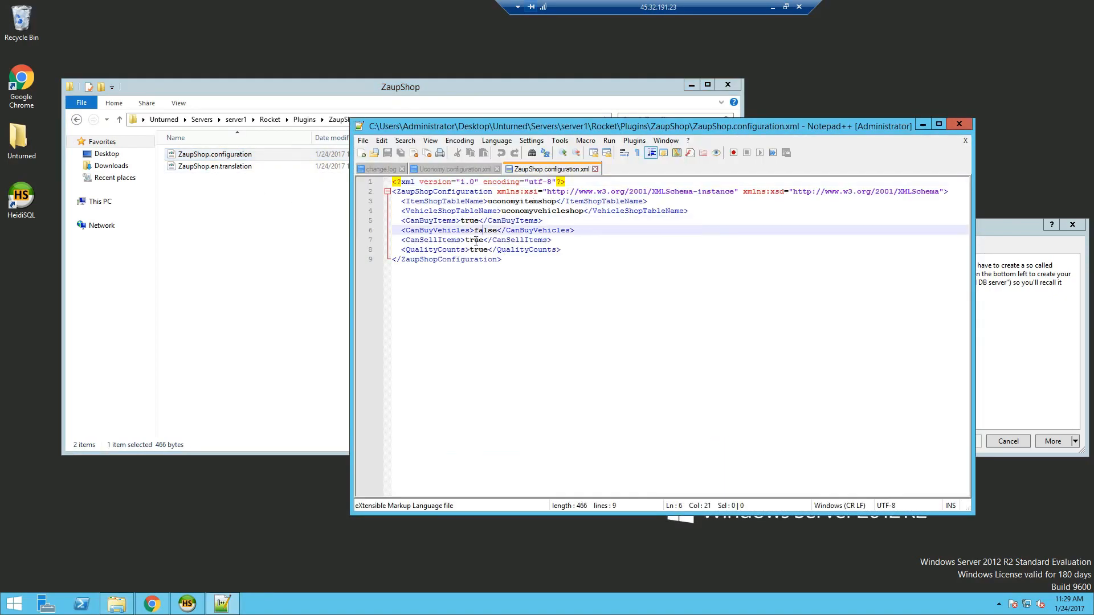
pyautogui.click(475, 240)
pyautogui.click(478, 250)
pyautogui.click(472, 220)
pyautogui.click(485, 230)
pyautogui.click(474, 250)
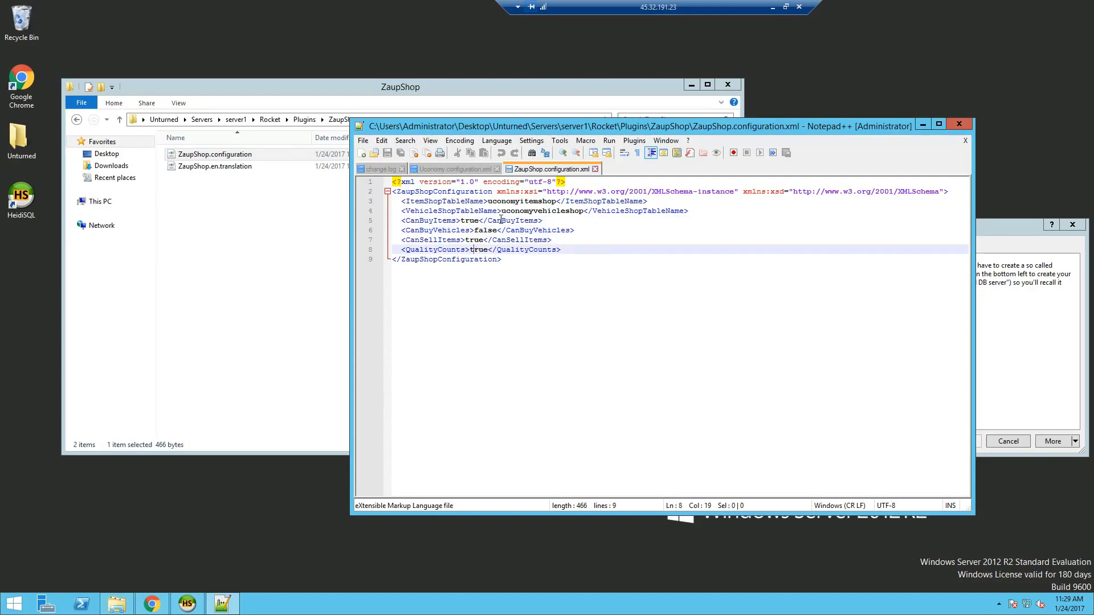
# - Check the uconomyitemshop and vehicle shop table names, close Notepad++, and bring HeidiSQL's session manager into view
pyautogui.doubleClick(517, 202)
pyautogui.click(542, 212)
pyautogui.click(534, 202)
pyautogui.click(542, 211)
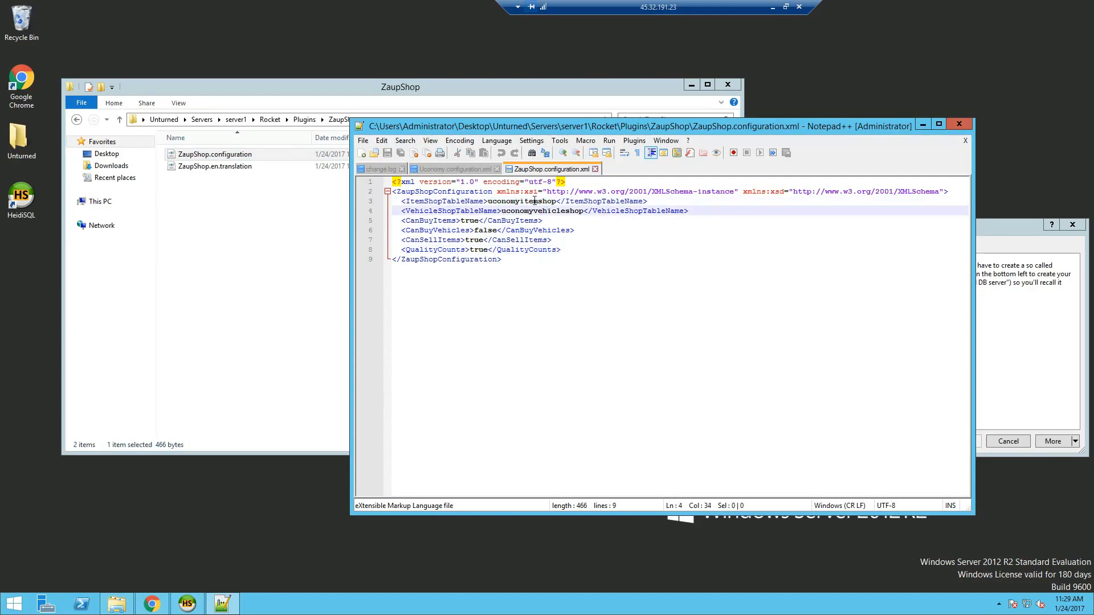
pyautogui.click(958, 124)
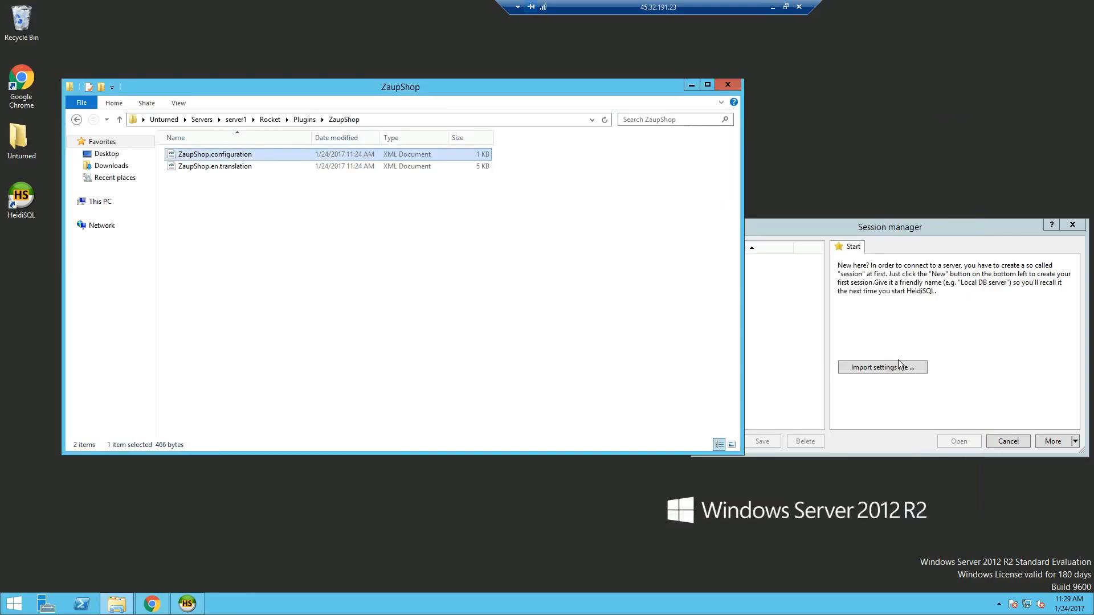
pyautogui.moveTo(786, 228); pyautogui.dragTo(483, 165)
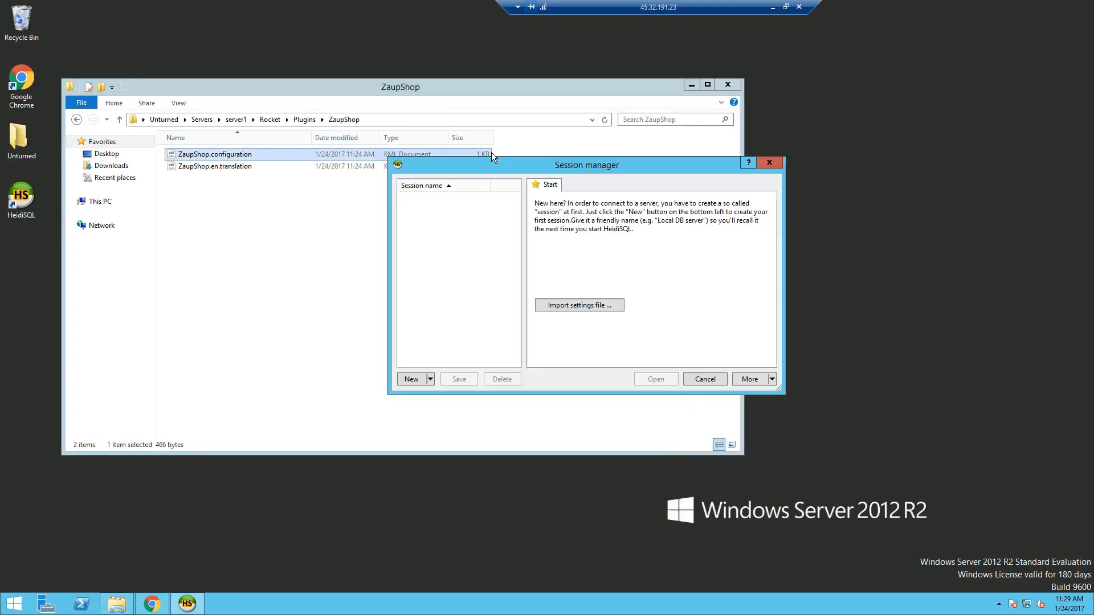
pyautogui.click(401, 380)
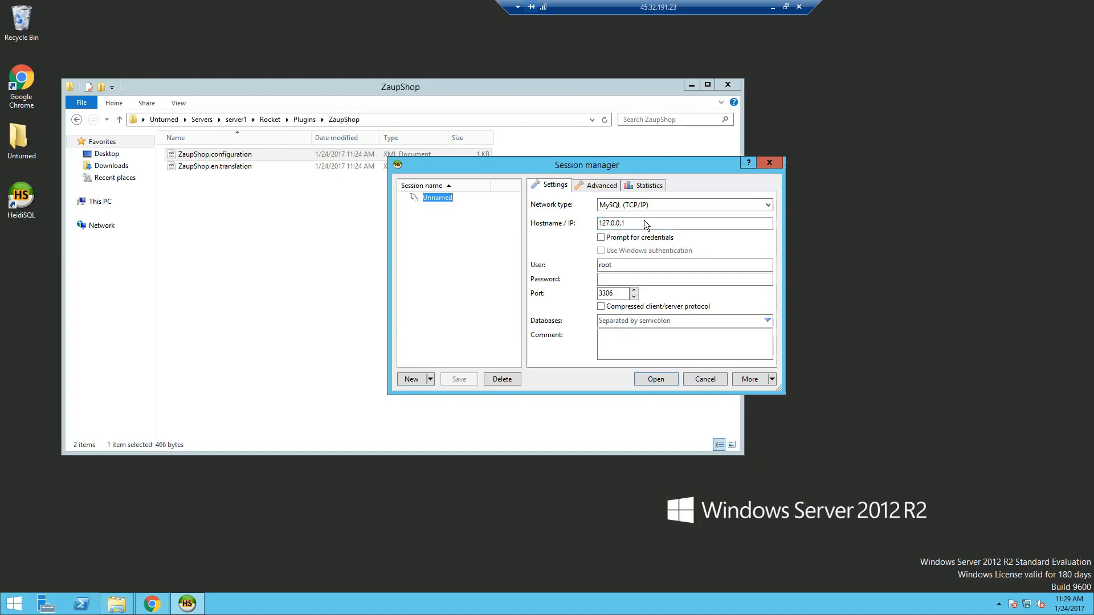
# - Connect a new HeidiSQL session to 127.0.0.1 as user root with the MySQL password
pyautogui.moveTo(654, 223); pyautogui.dragTo(564, 224)
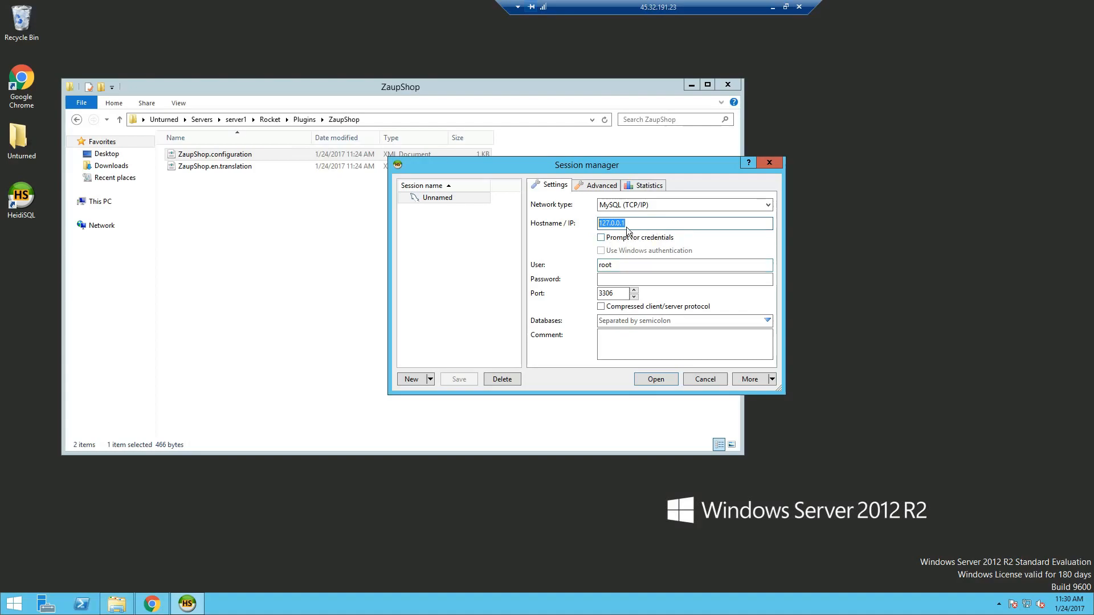
pyautogui.click(620, 265)
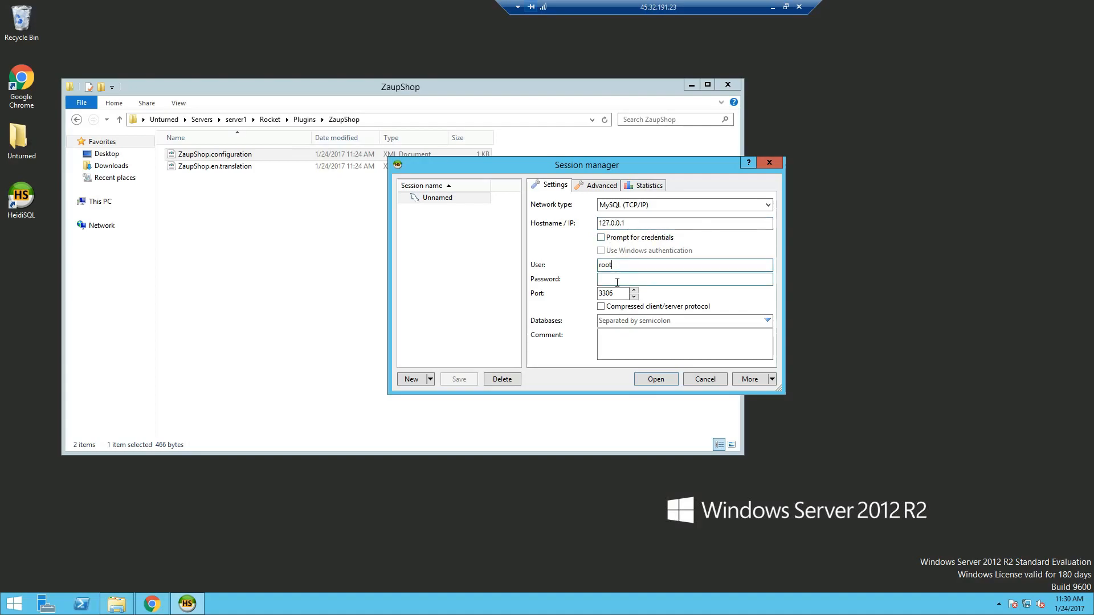
pyautogui.click(618, 281)
pyautogui.write('•••••')
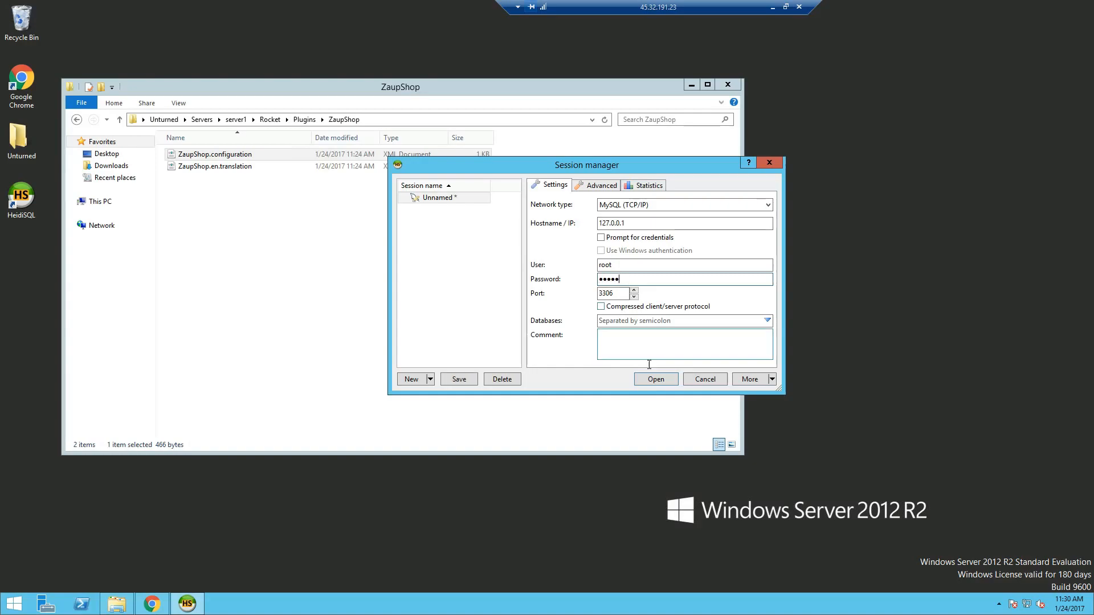
pyautogui.click(655, 380)
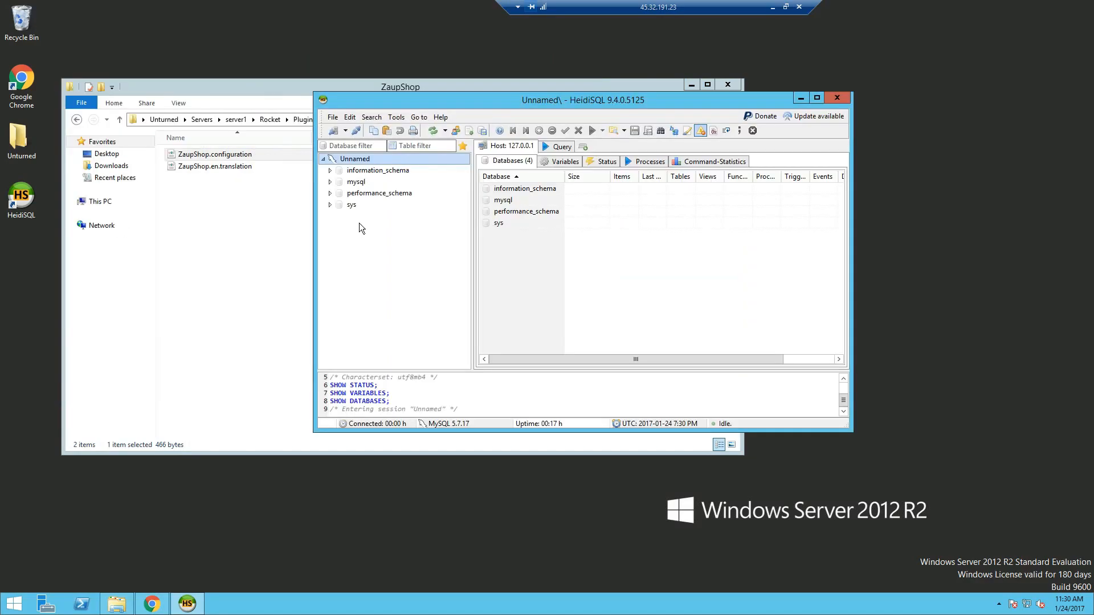
# - Create a new database named unturned from the database tree's context menu
pyautogui.rightClick(359, 223)
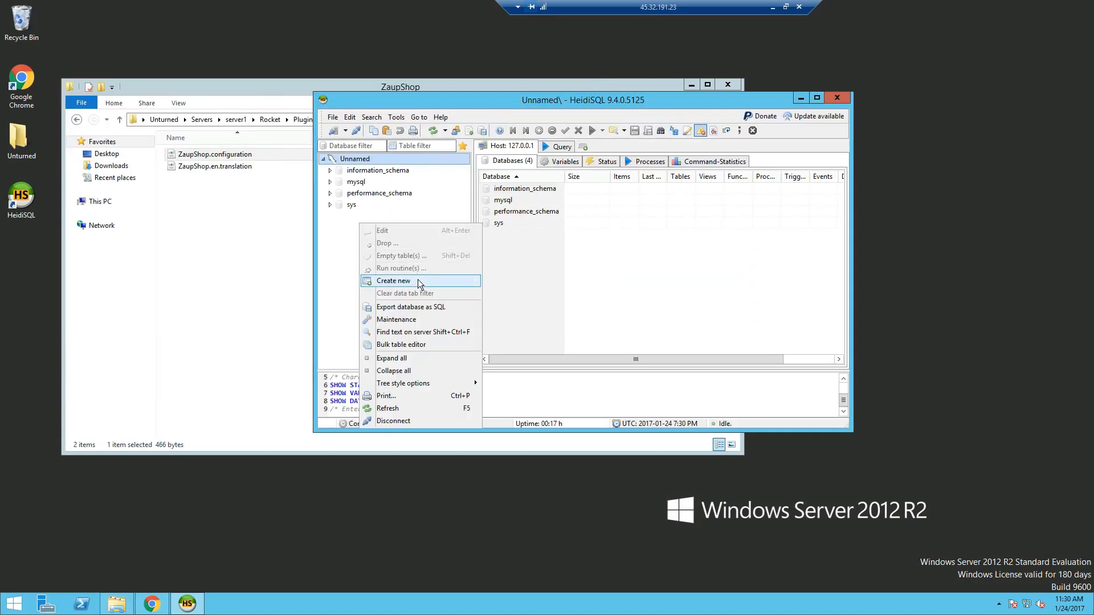
pyautogui.moveTo(418, 281)
pyautogui.click(520, 281)
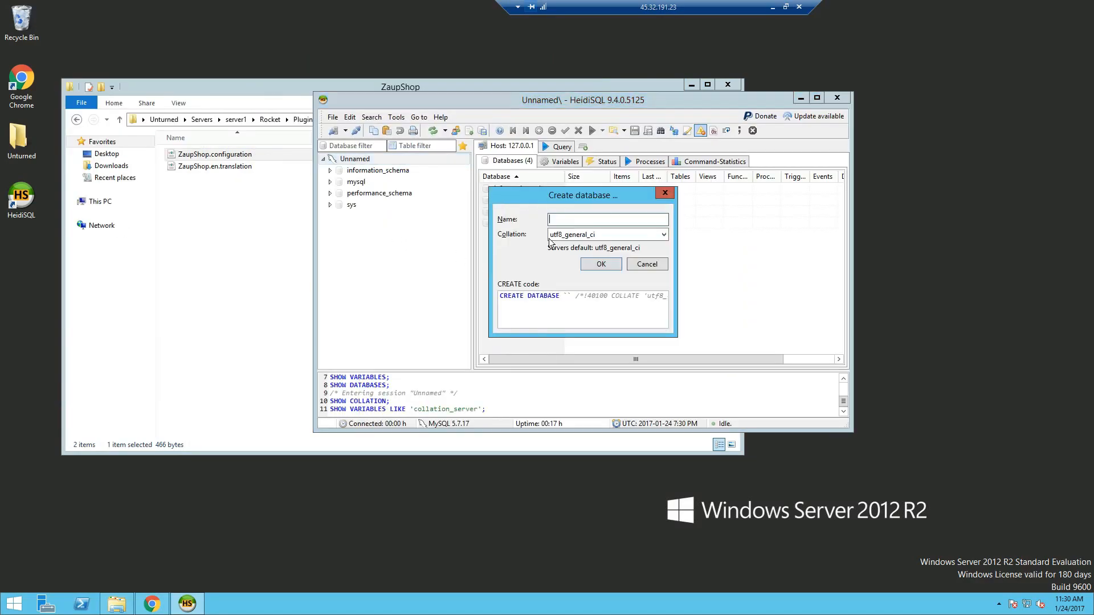
pyautogui.write('unturned')
pyautogui.press('Return')
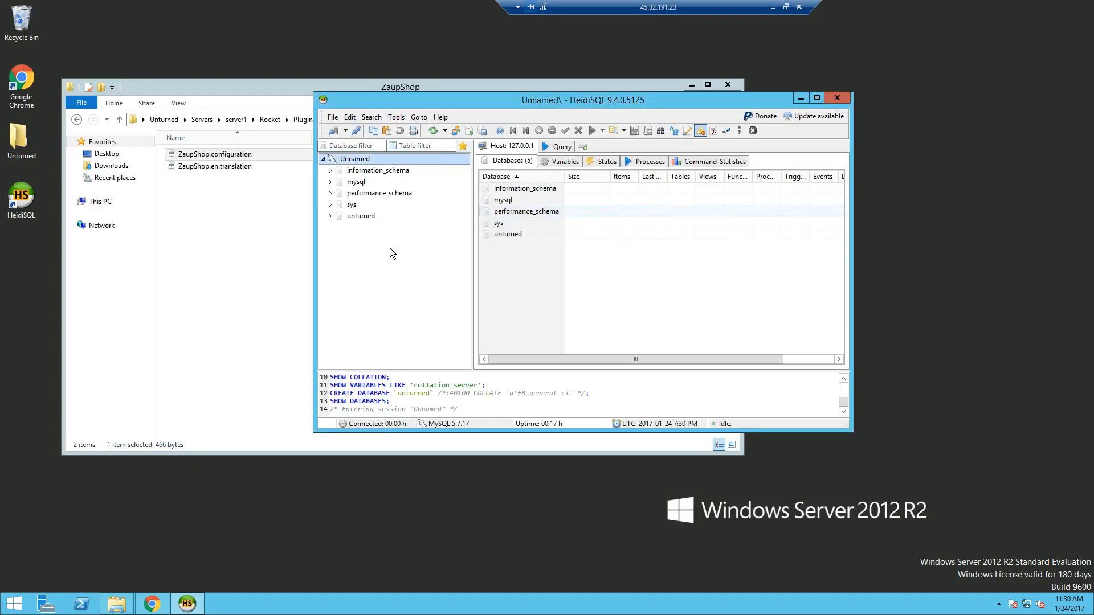
# - Move HeidiSQL aside and navigate File Explorer back toward the Unturned folder
pyautogui.moveTo(538, 104); pyautogui.dragTo(847, 122)
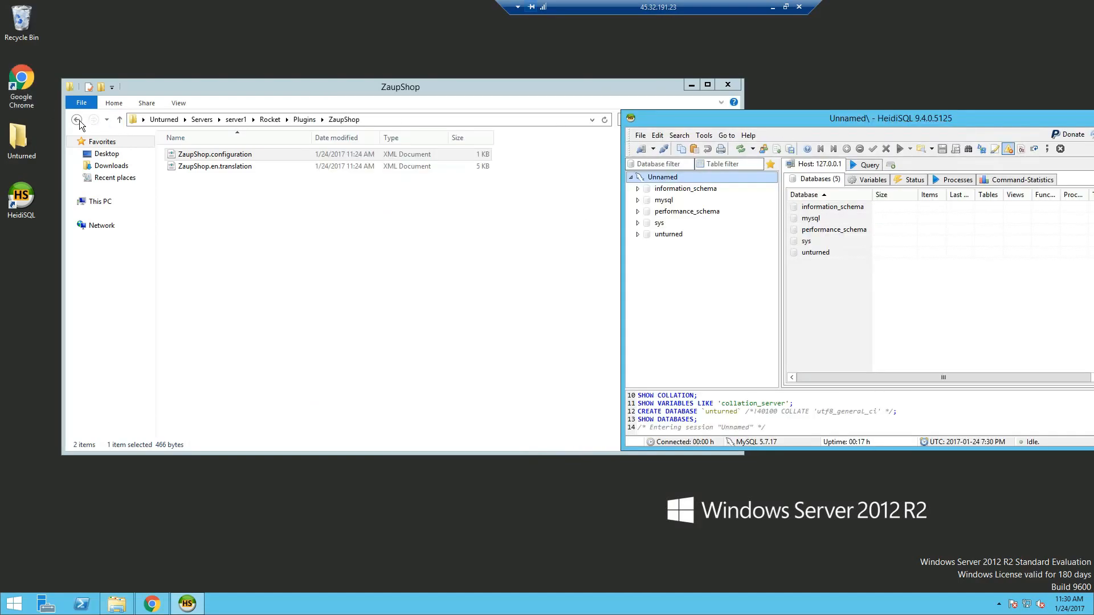
pyautogui.click(76, 119)
pyautogui.click(199, 120)
# - Launch the 'Unturned - Server' shortcut from the Unturned folder, then bring HeidiSQL forward again
pyautogui.click(159, 119)
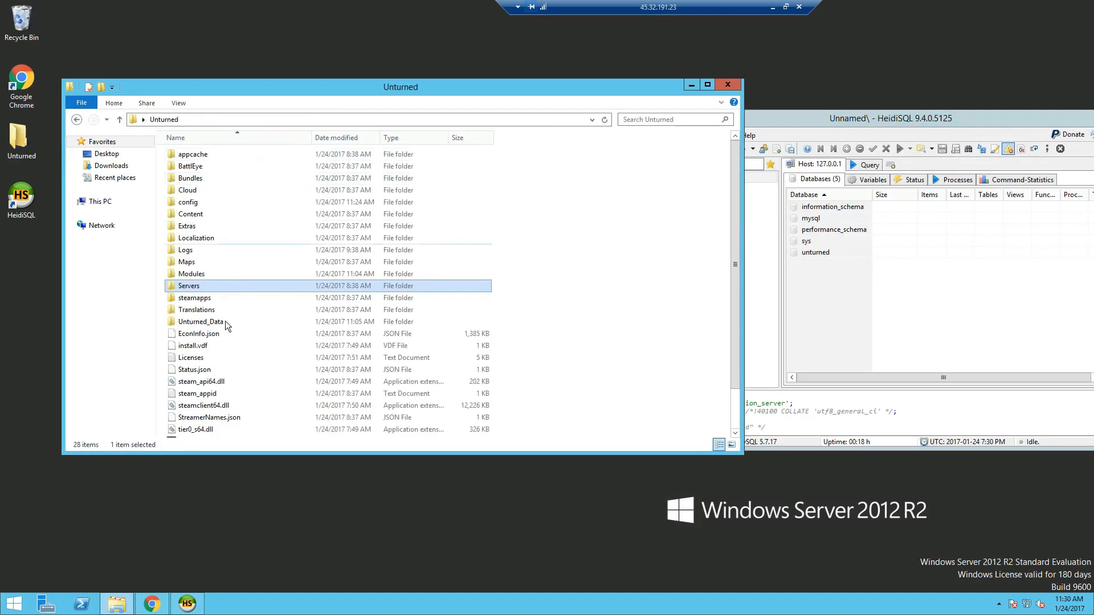
pyautogui.scroll(-1, 215, 397)
pyautogui.doubleClick(215, 397)
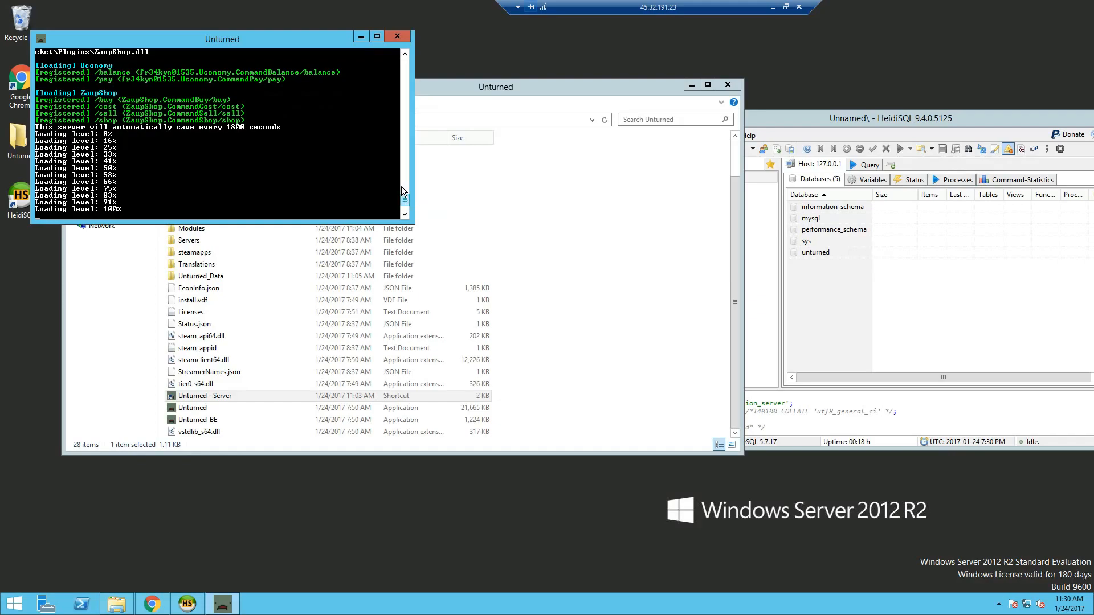
pyautogui.scroll(5, 400, 190)
pyautogui.scroll(-5, 405, 204)
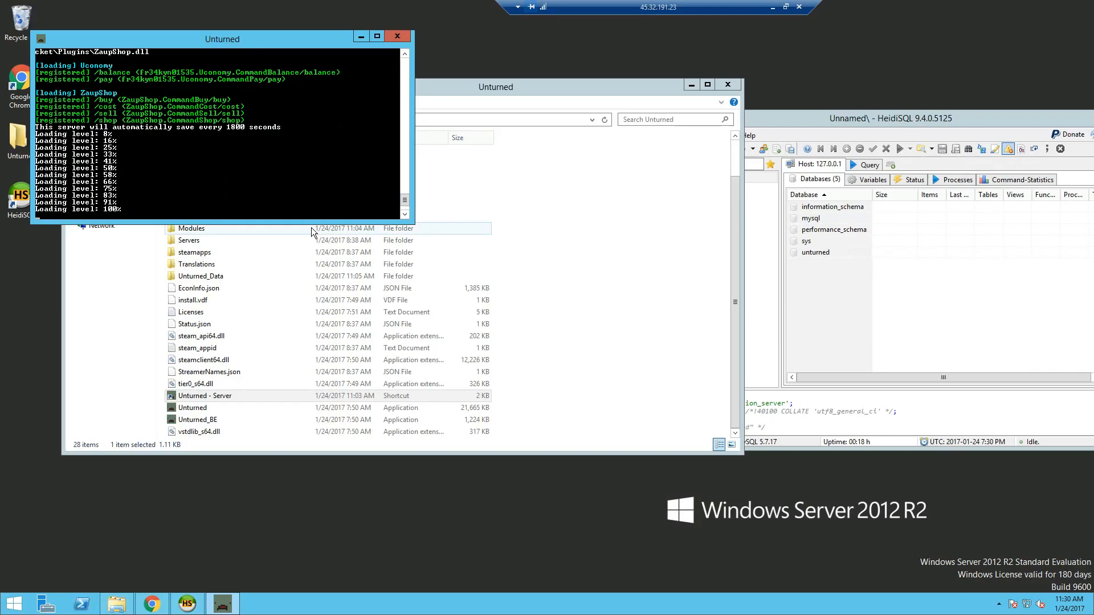
pyautogui.click(758, 316)
pyautogui.moveTo(706, 122); pyautogui.dragTo(595, 129)
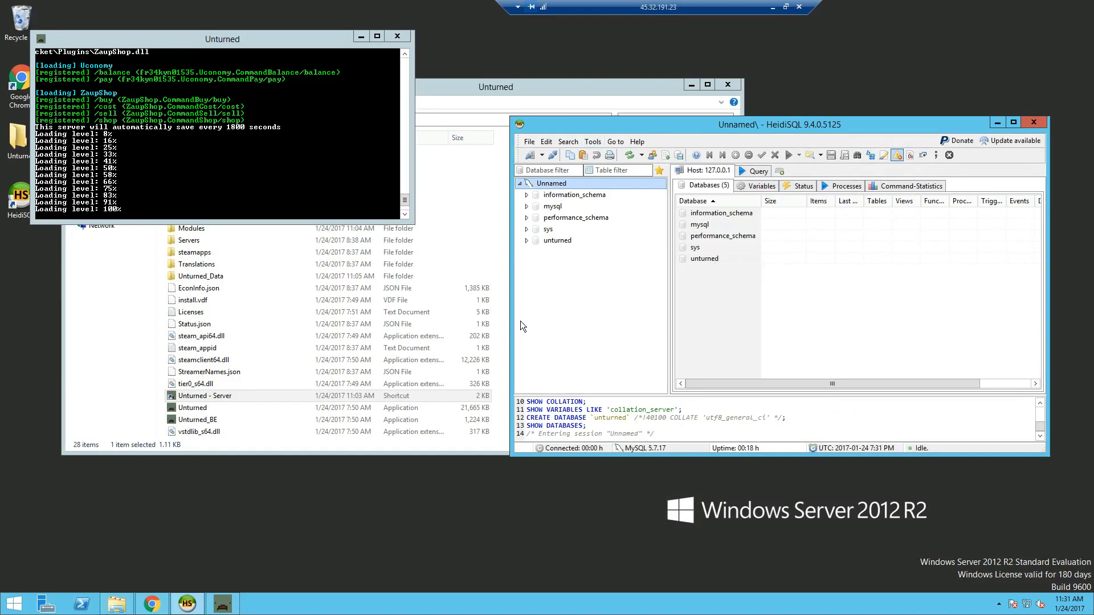
# - Expand unturned and view the empty uconomy, uconomyitemshop and uconomyvehicleshop tables and their data
pyautogui.click(526, 241)
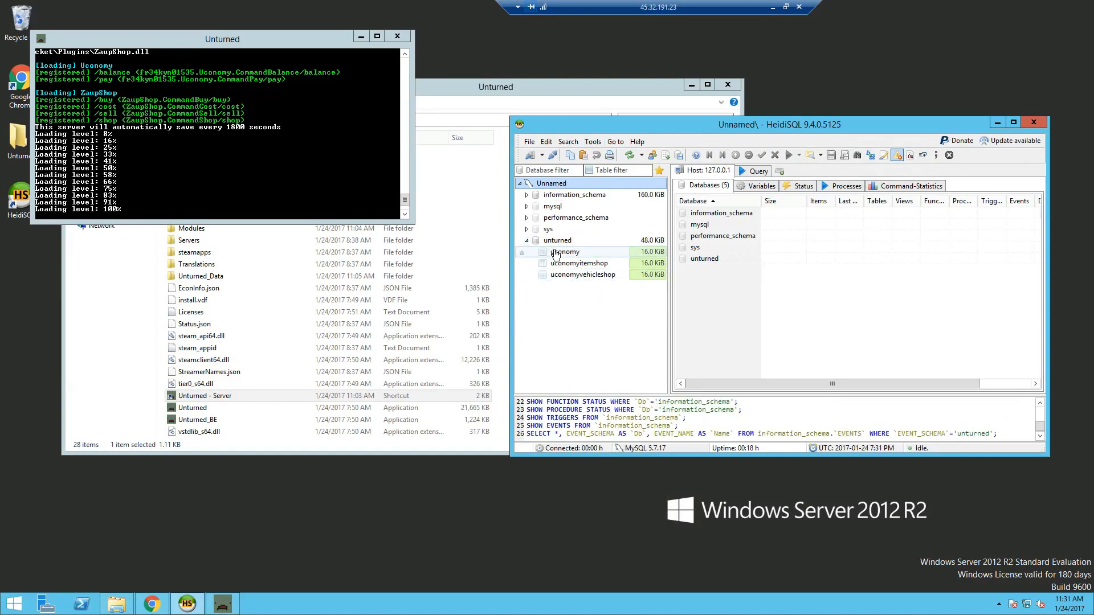
pyautogui.click(598, 252)
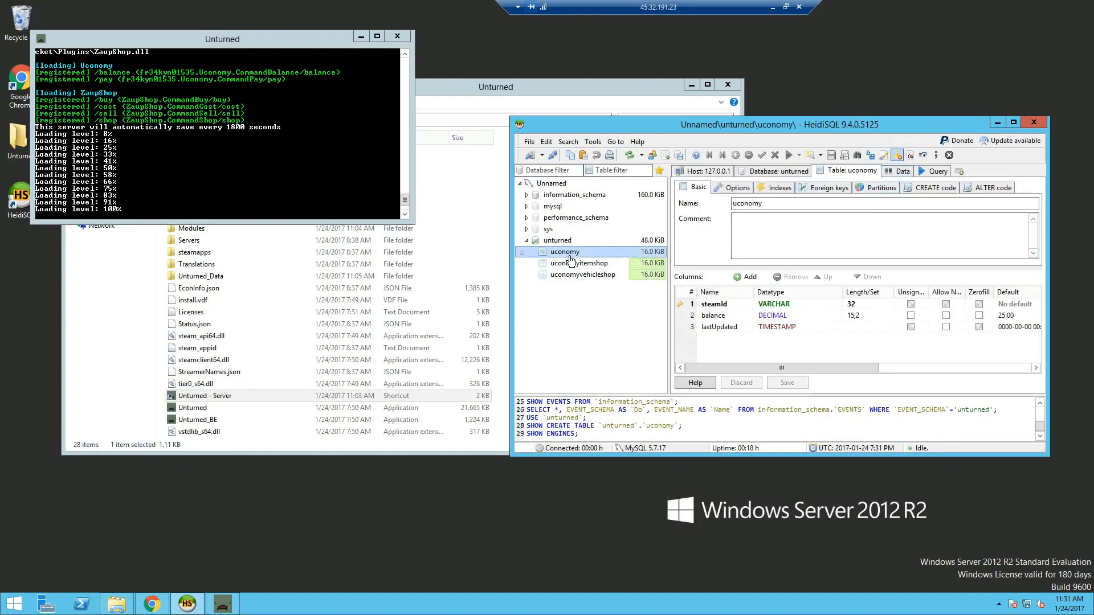
pyautogui.click(899, 172)
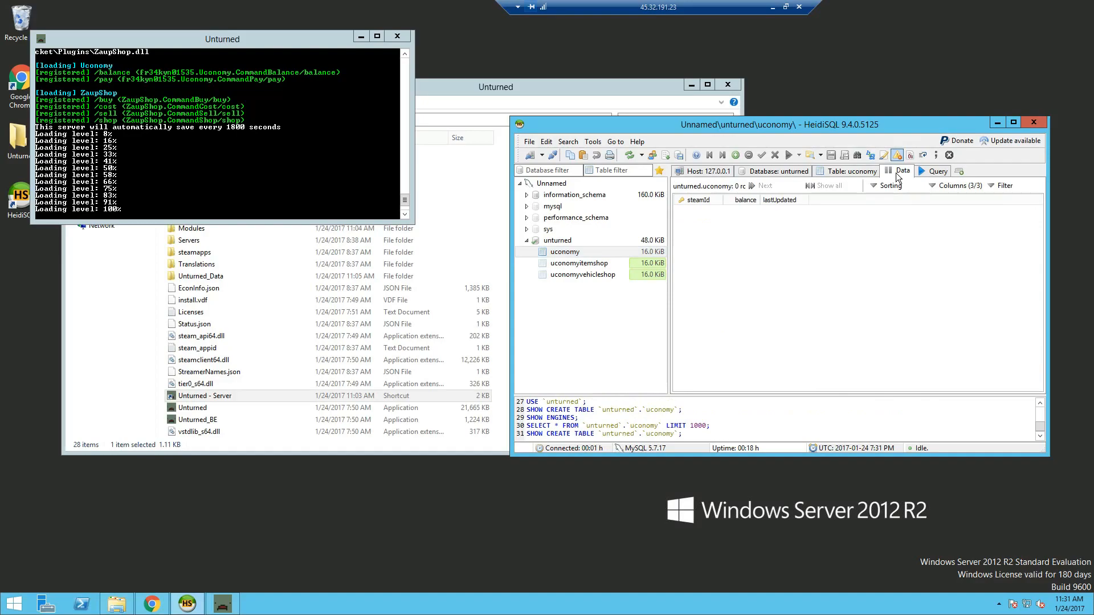
pyautogui.click(581, 264)
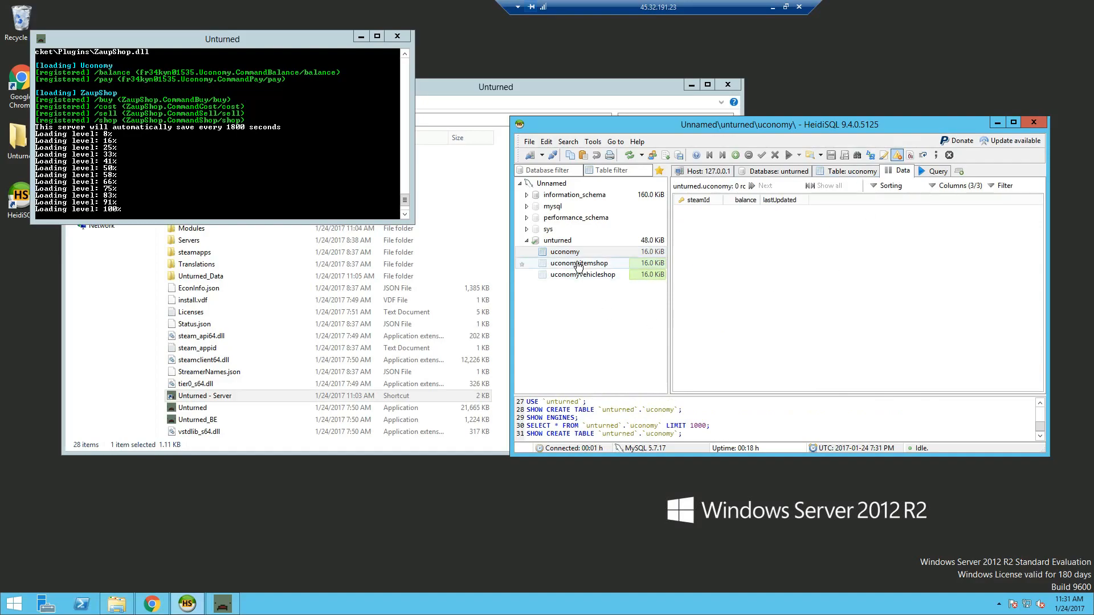
pyautogui.click(604, 274)
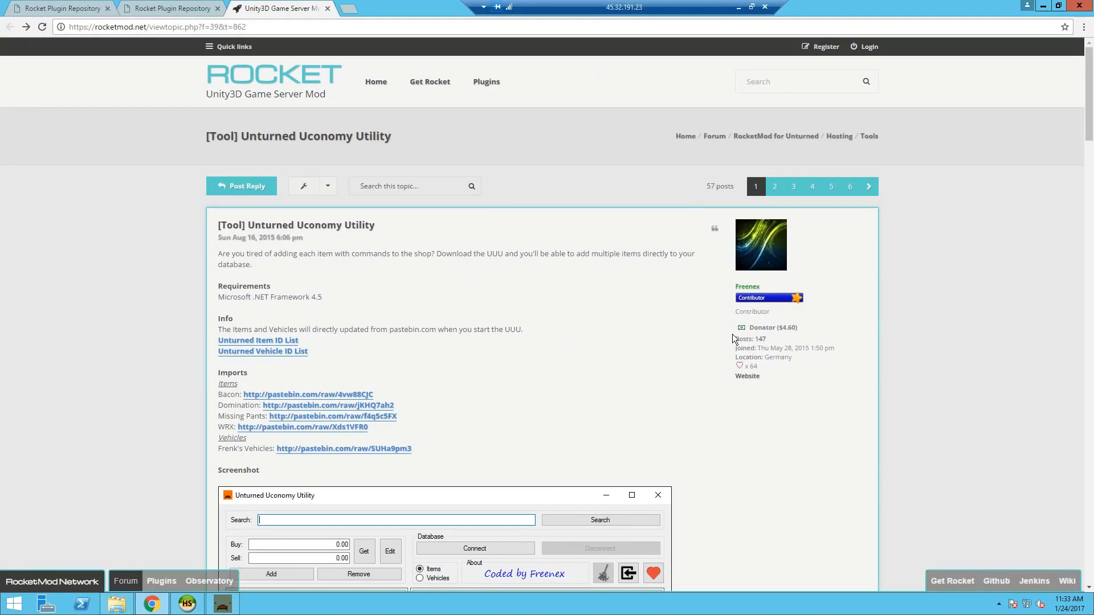
# - Scroll the rocketmod.net Uconomy Utility thread to its screenshot, then minimize Chrome
pyautogui.scroll(-5, 709, 402)
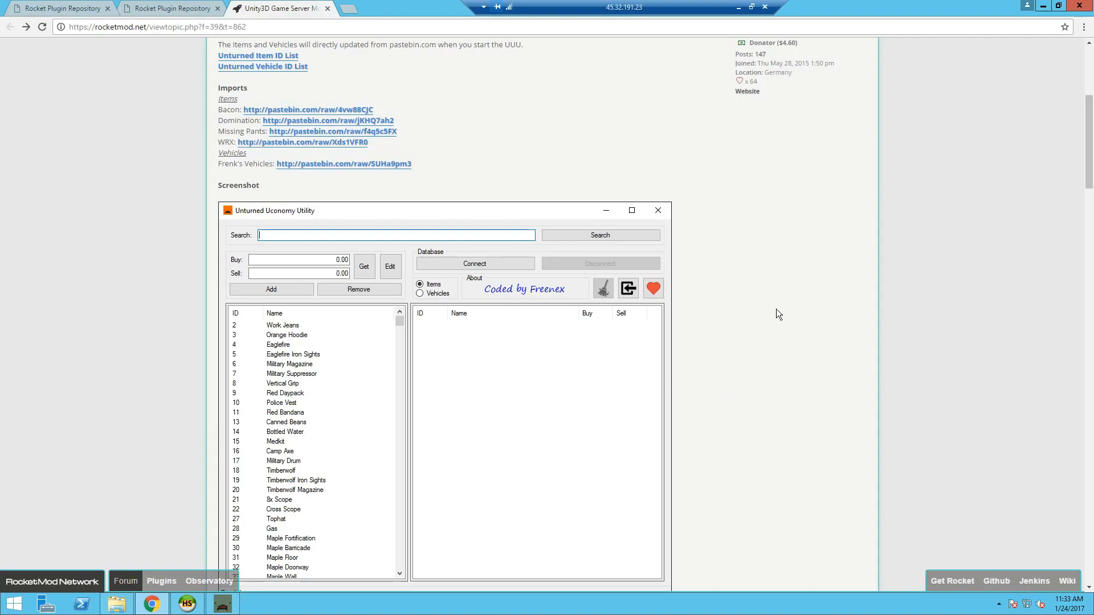
pyautogui.click(1043, 6)
# - Launch Unturned Uconomy Utility from the desktop, allowing the unverified app to run
pyautogui.doubleClick(12, 285)
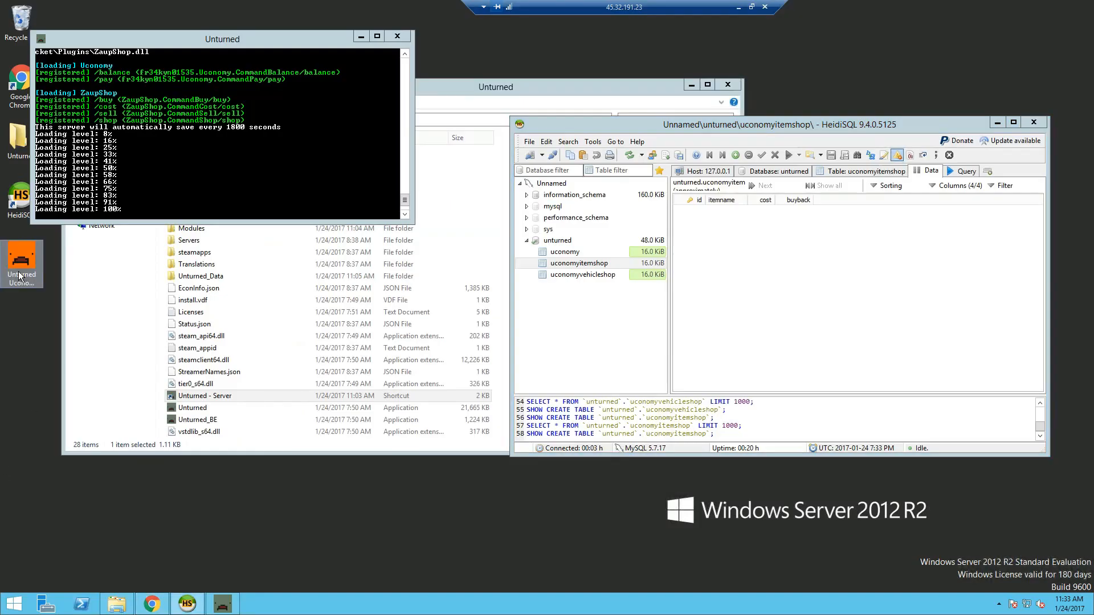
pyautogui.click(589, 310)
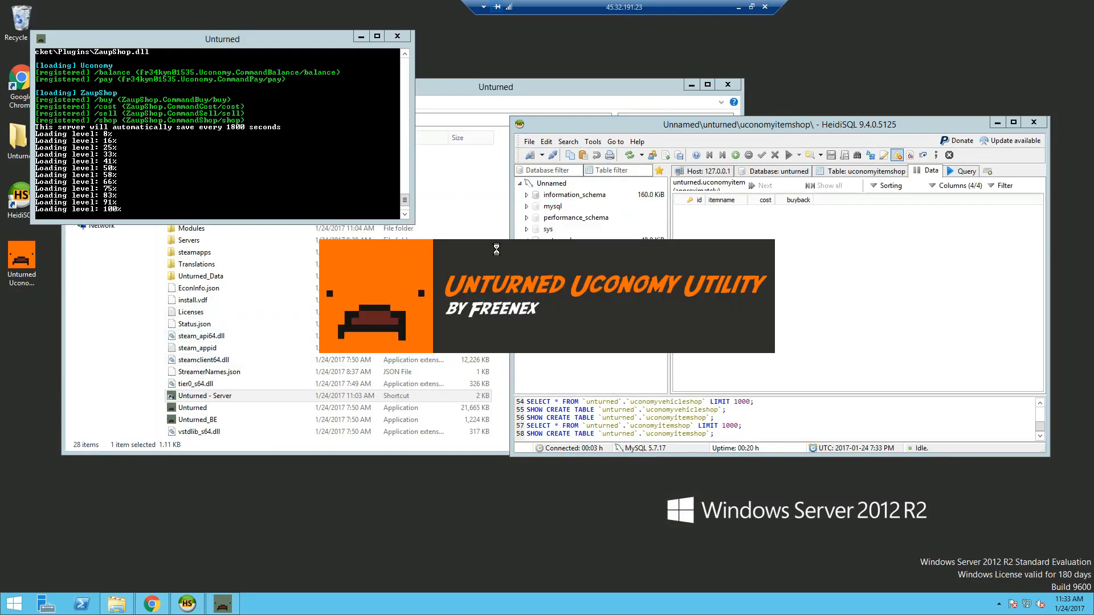
pyautogui.click(885, 285)
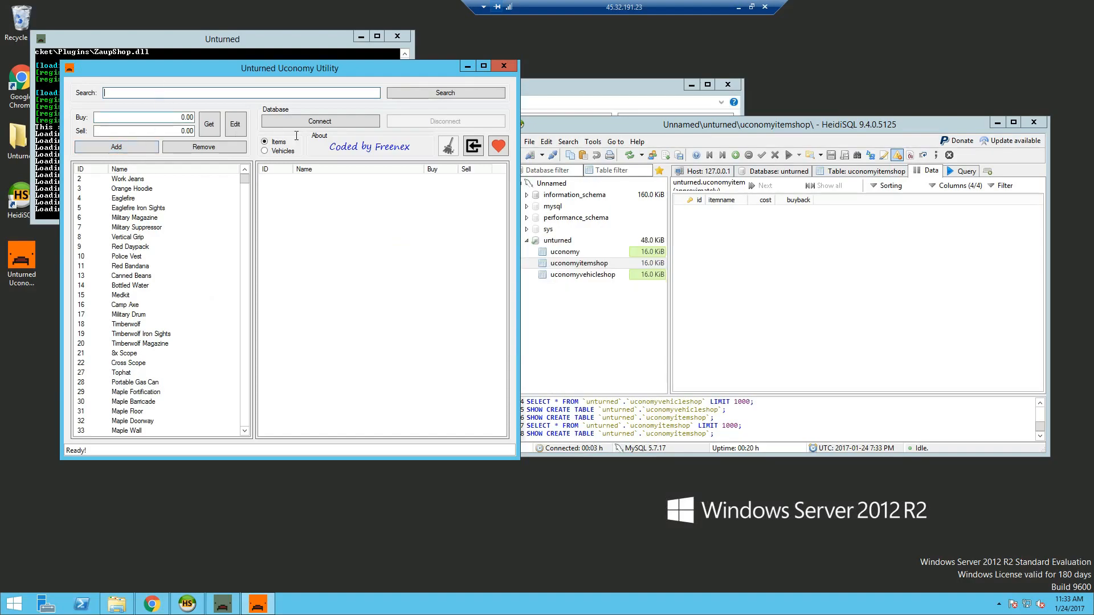
pyautogui.click(344, 124)
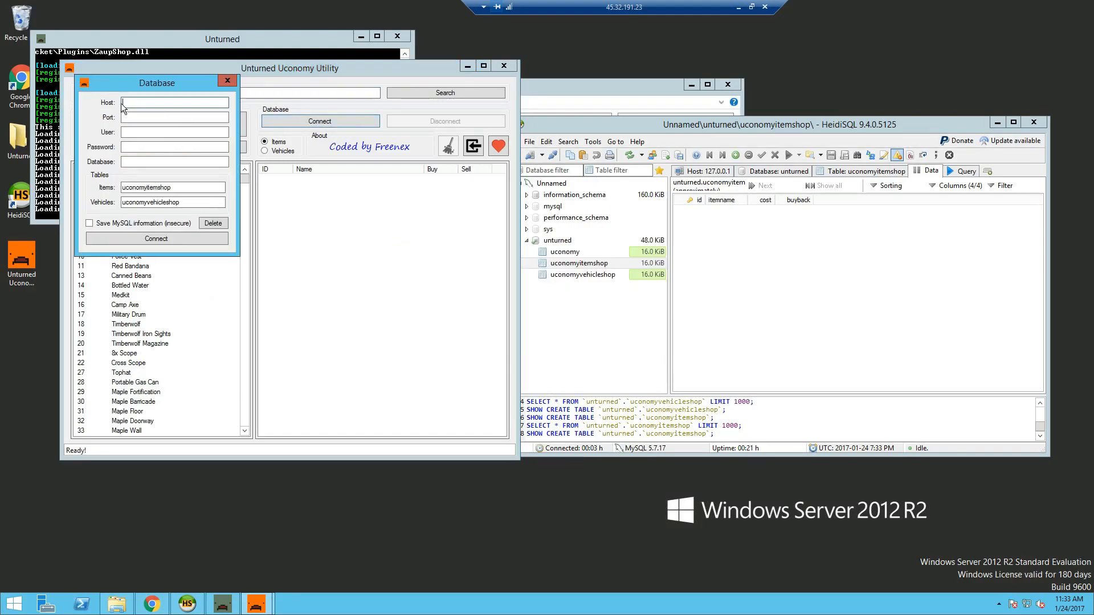
# - Connect to localhost port 3306 as root with the password and the unturned database
pyautogui.press('Tab')
pyautogui.press('Tab')
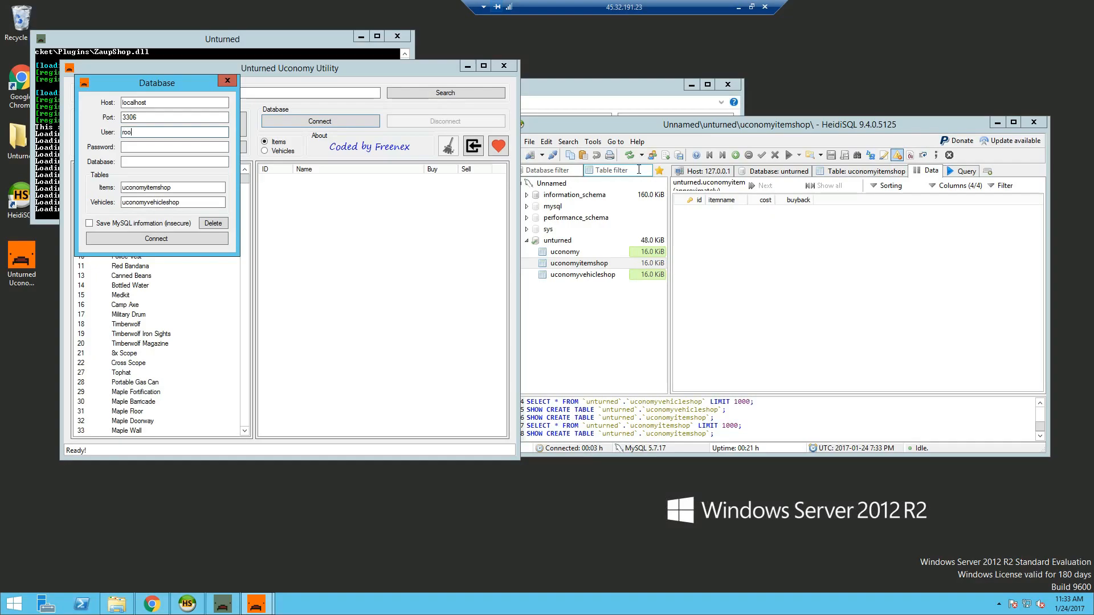
pyautogui.press('Tab')
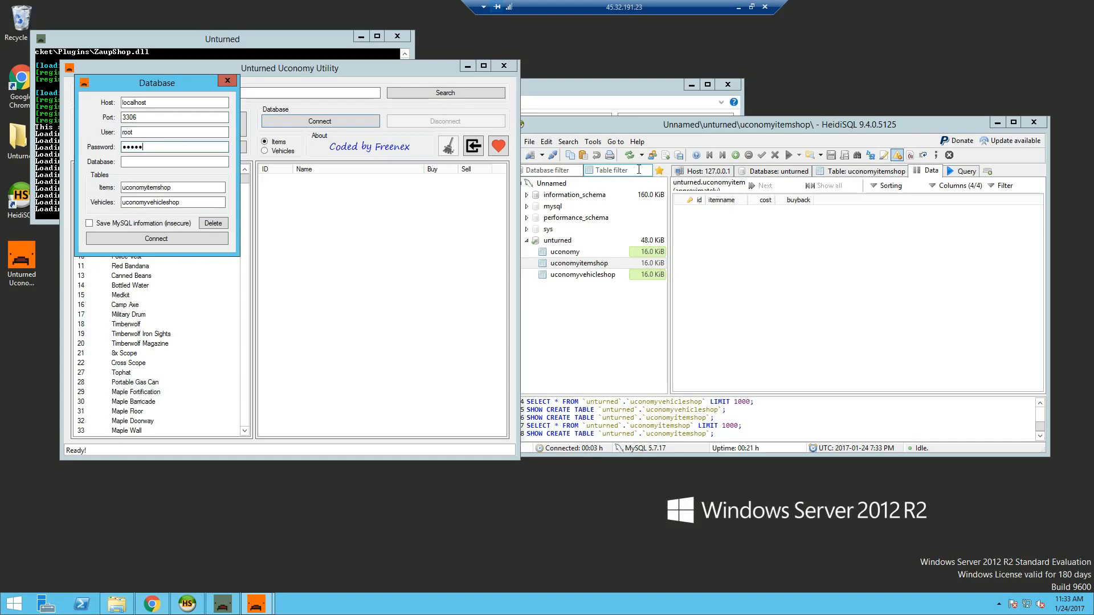
pyautogui.press('Tab')
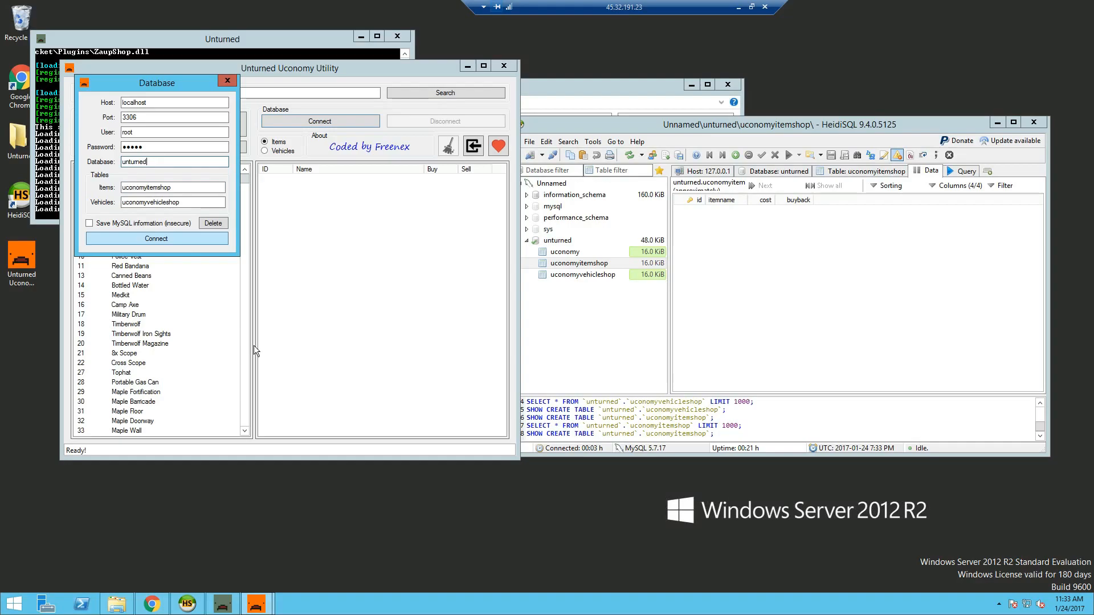
pyautogui.click(171, 241)
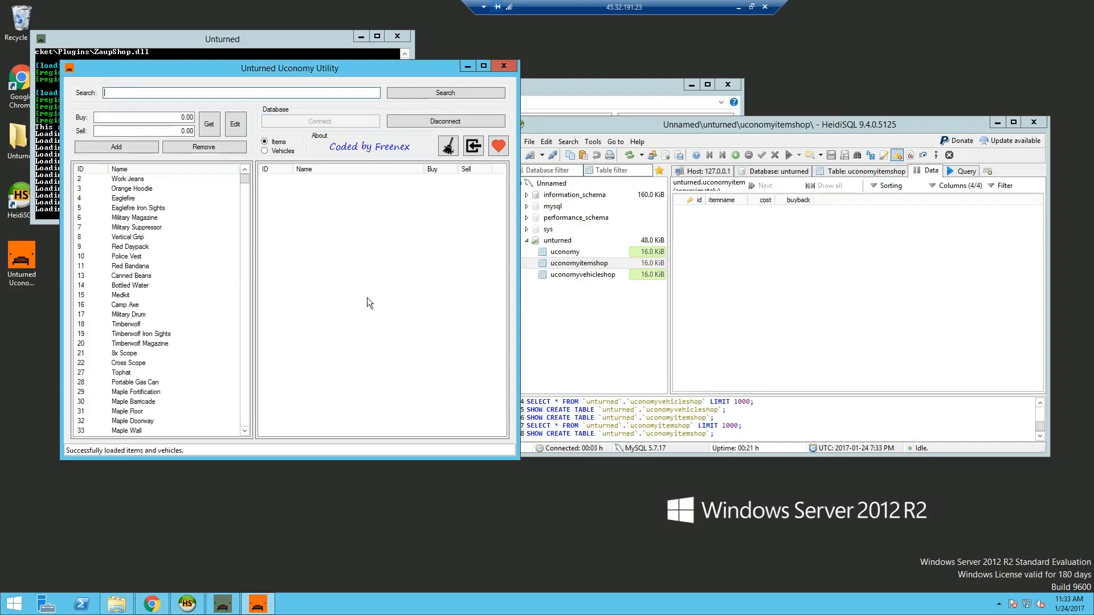
# - Add Work Jeans to the shop with a buy price, then refresh HeidiSQL's uconomyitemshop table
pyautogui.click(142, 180)
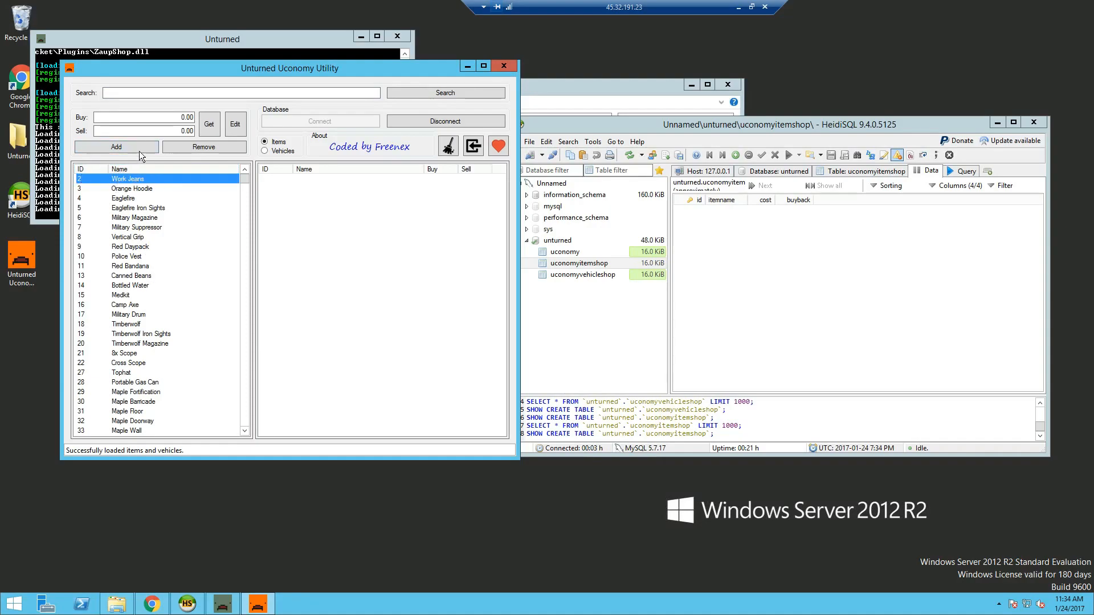
pyautogui.click(174, 116)
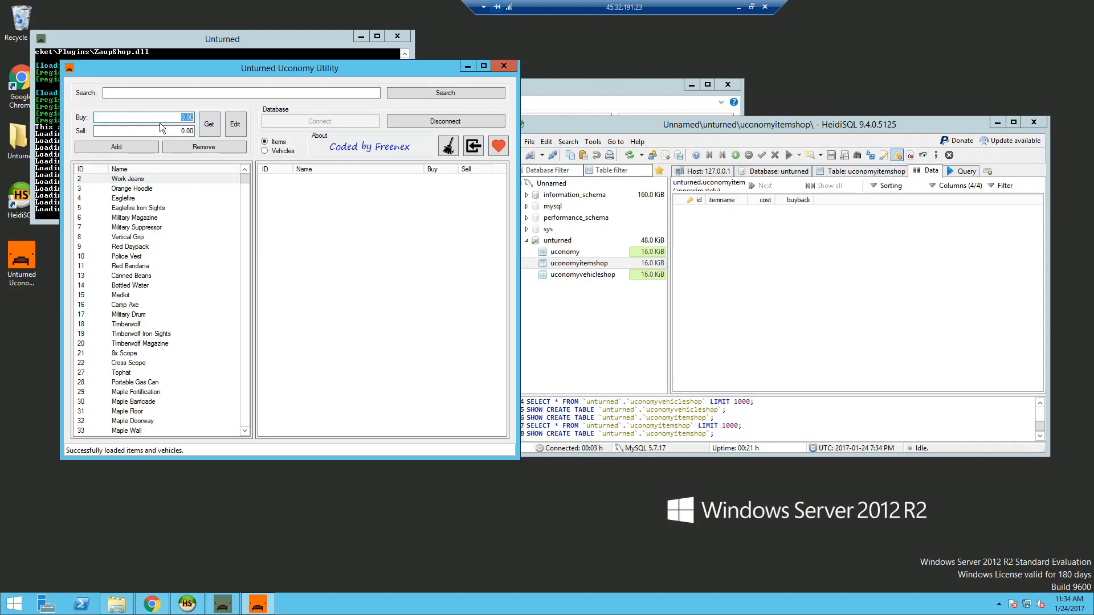
pyautogui.write('0.05')
pyautogui.click(142, 149)
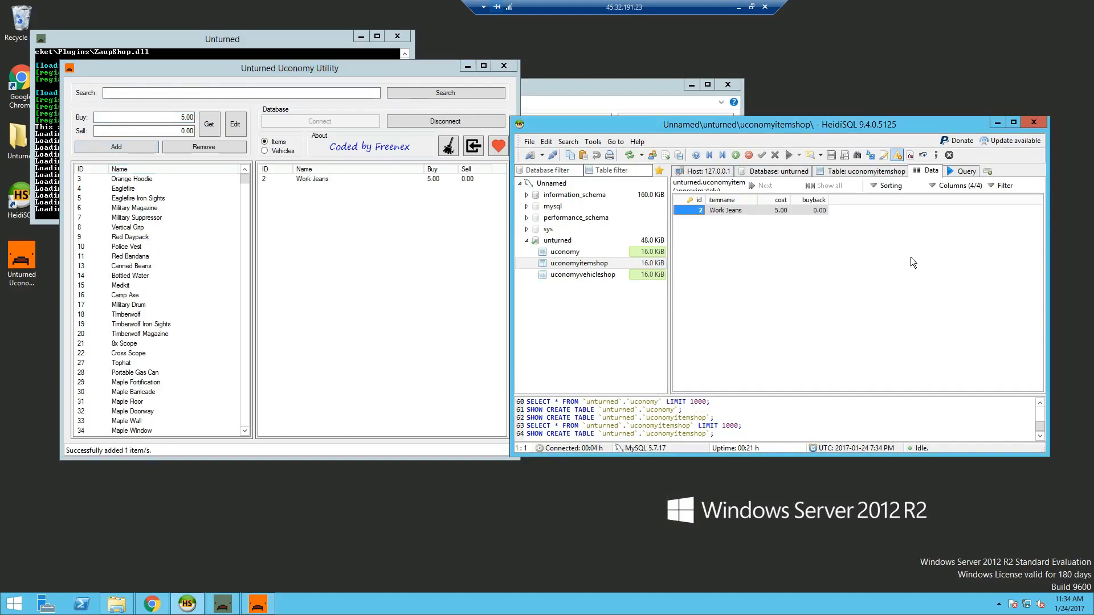
pyautogui.click(910, 258)
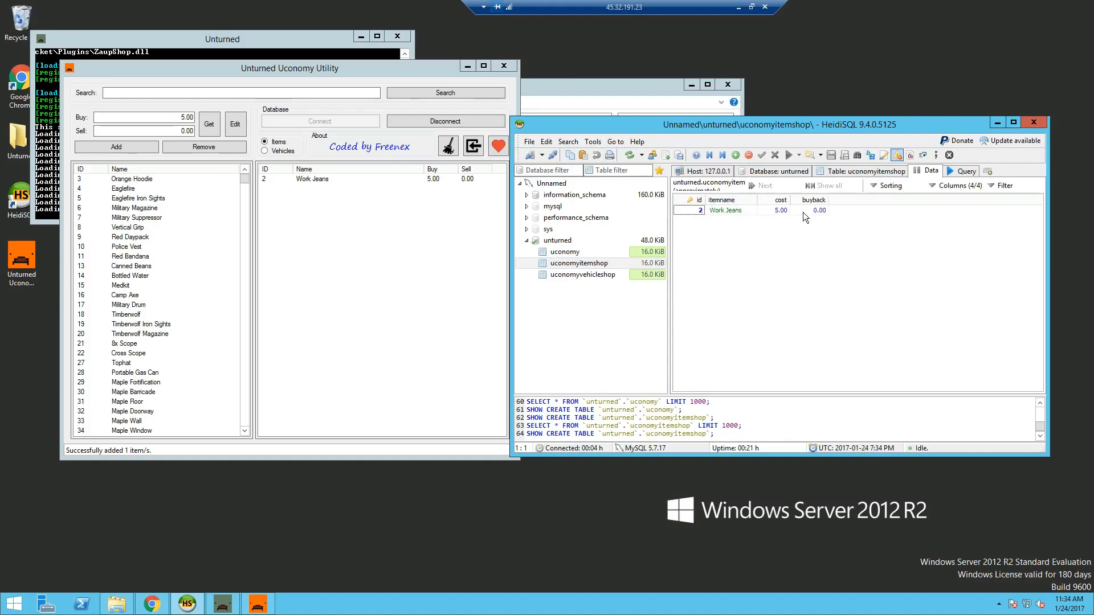
pyautogui.press('F5')
# - Insert a new uconomyitemshop row and fill its id, item name, cost 20.00 and buyback 0.00
pyautogui.click(787, 275)
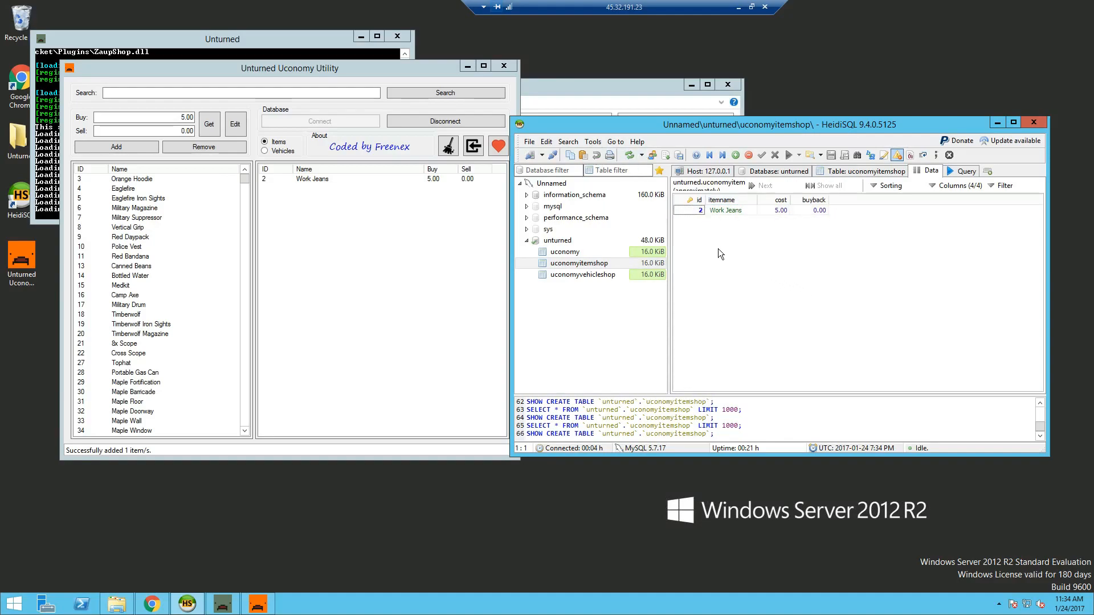
pyautogui.rightClick(700, 237)
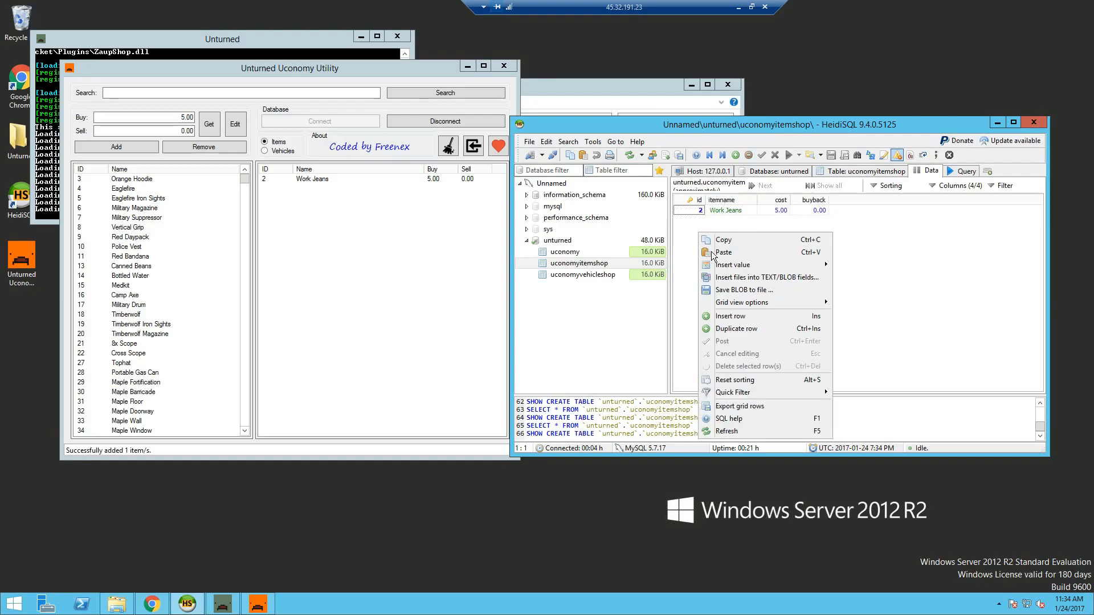
pyautogui.click(726, 317)
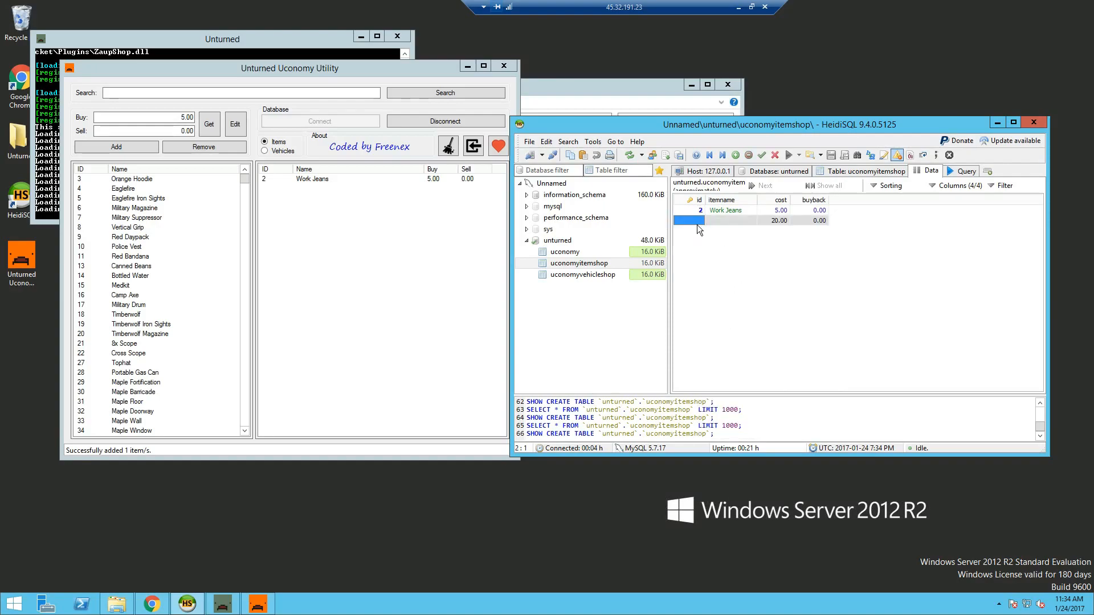
pyautogui.click(696, 219)
pyautogui.click(730, 221)
pyautogui.click(774, 221)
pyautogui.doubleClick(808, 221)
pyautogui.press('Return')
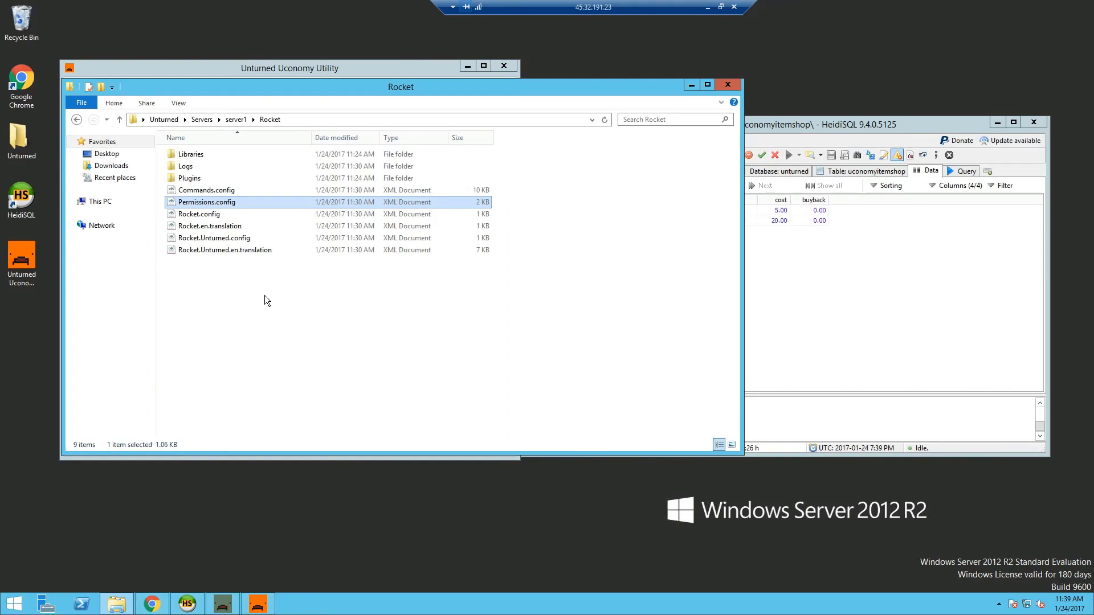
# - Open Permissions.config in Notepad++ and replace the compass and rocket permissions with buy and sell
pyautogui.rightClick(210, 203)
pyautogui.click(256, 234)
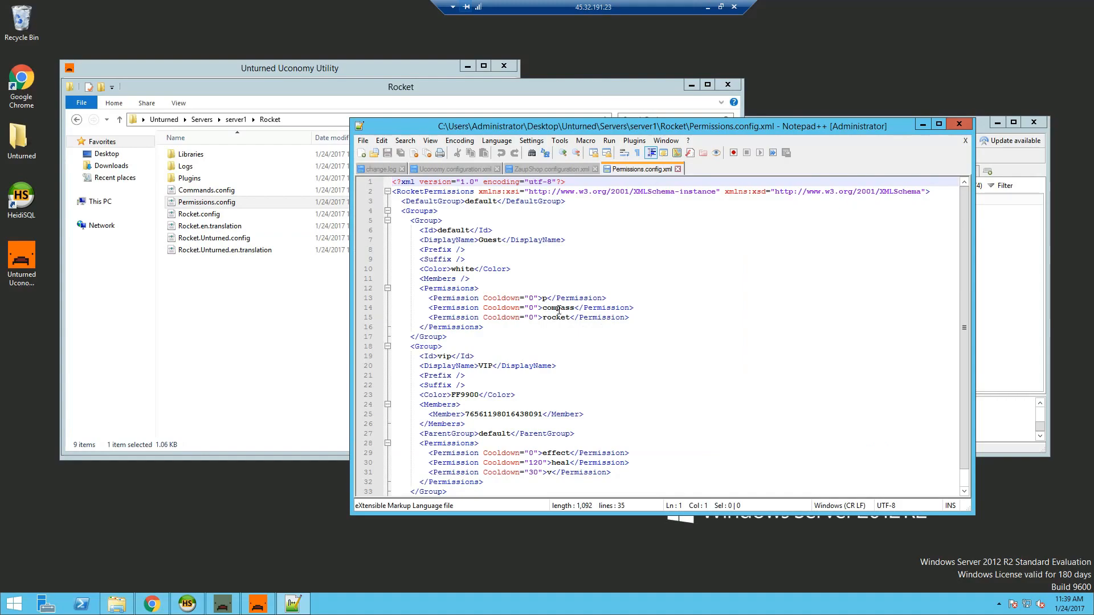
pyautogui.doubleClick(557, 308)
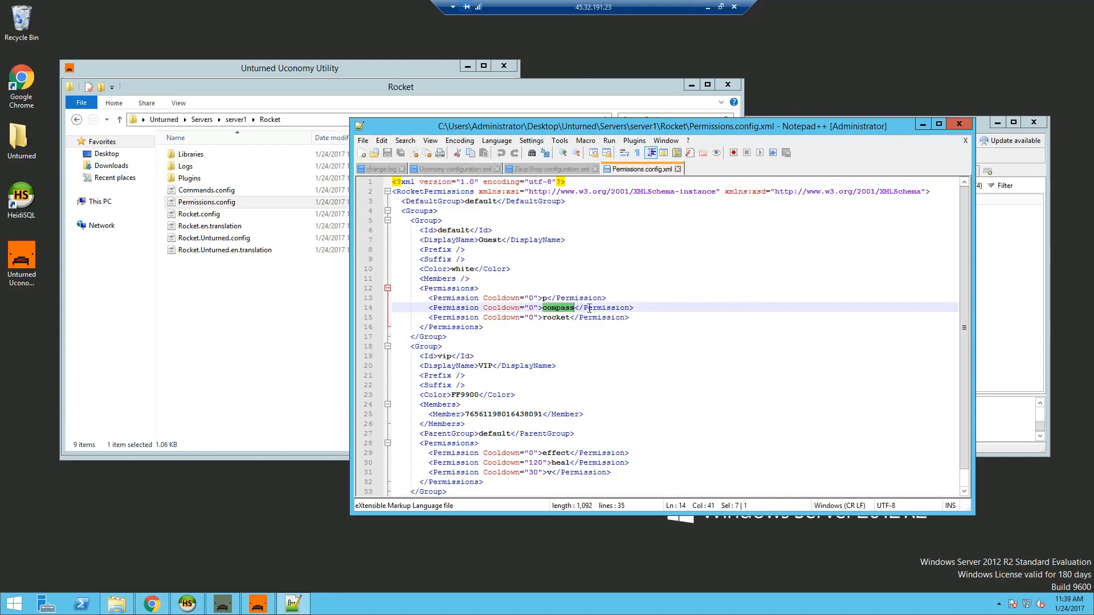
pyautogui.write('buy')
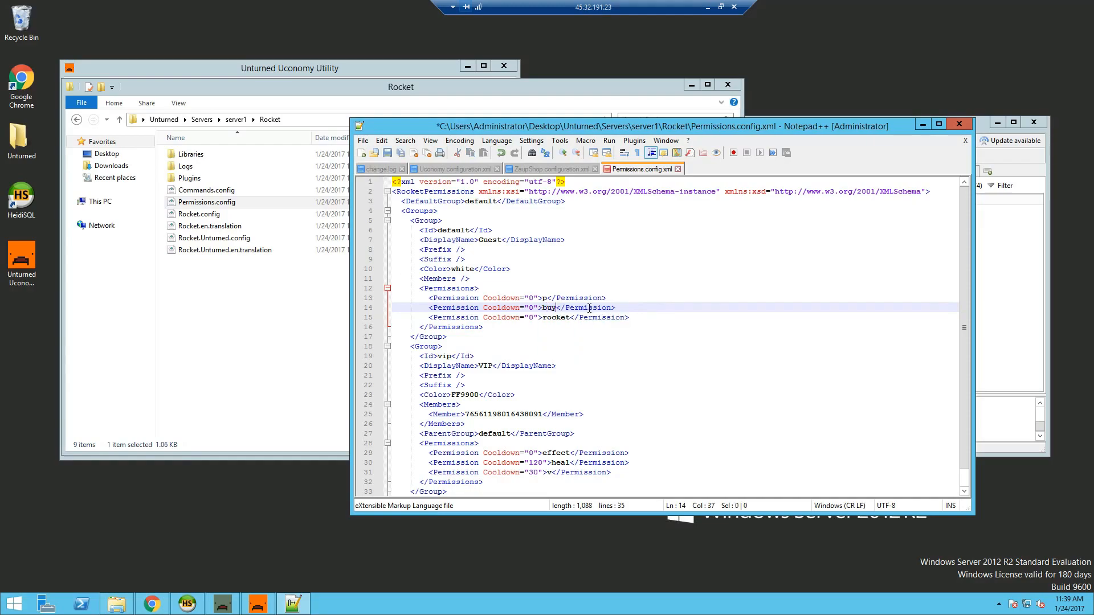
pyautogui.doubleClick(556, 317)
pyautogui.write('sell')
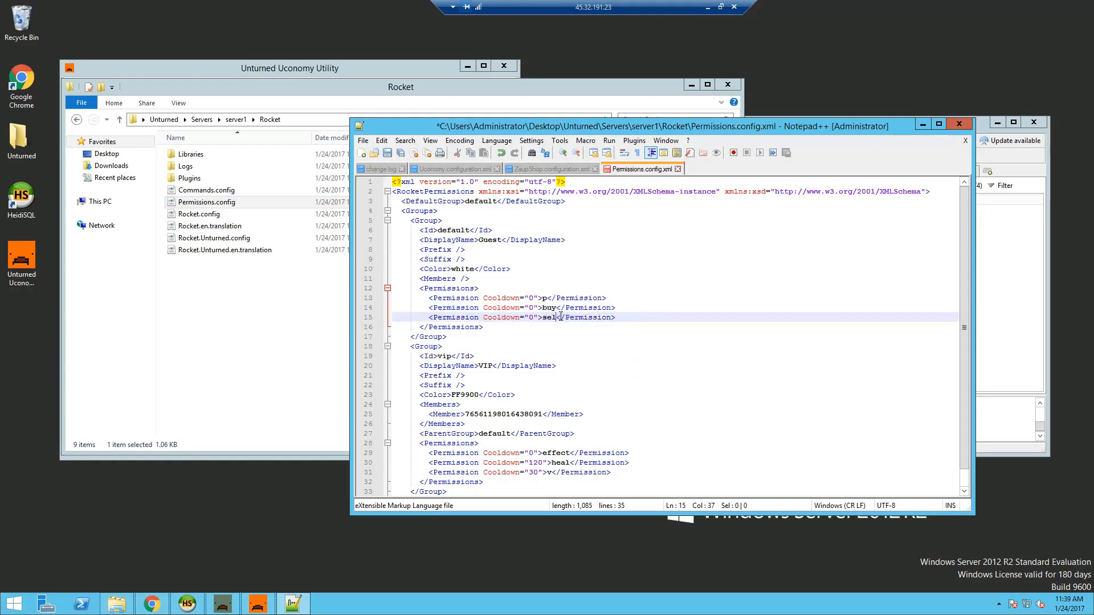
# - Duplicate the sell permission line and rename the copy to cost
pyautogui.hotkey('shift', 'Home')
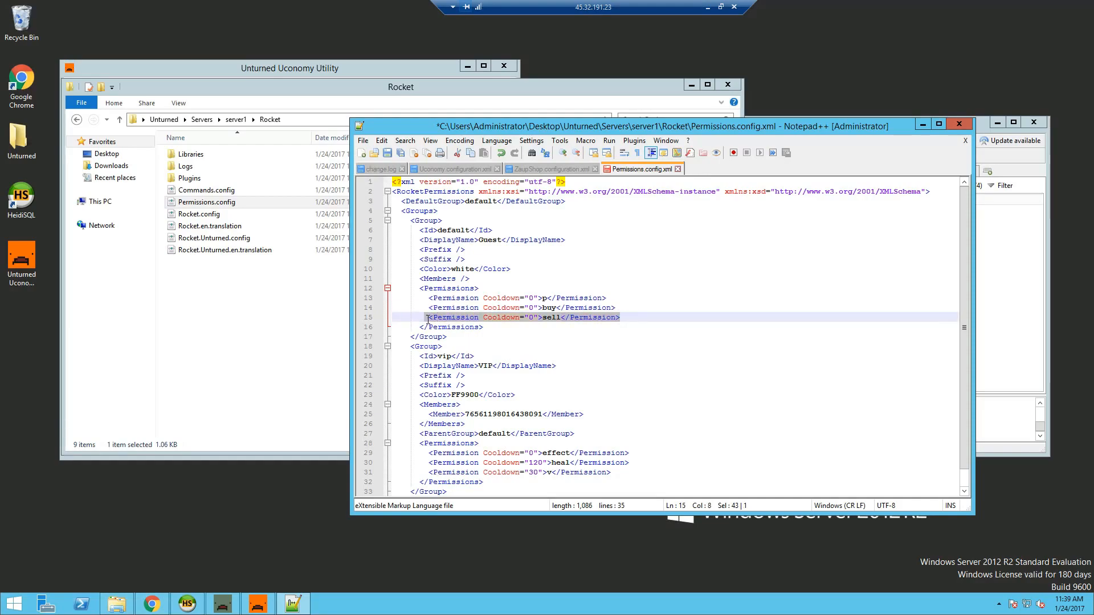
pyautogui.hotkey('ctrl', 'c')
pyautogui.press('End')
pyautogui.press('Return')
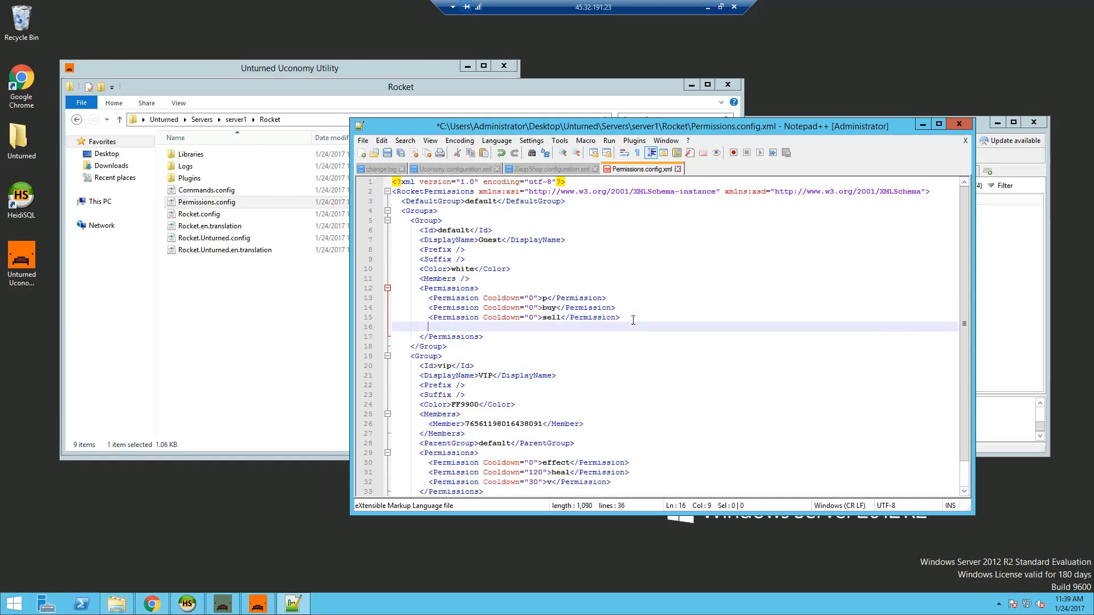
pyautogui.hotkey('ctrl', 'v')
pyautogui.click(558, 330)
pyautogui.doubleClick(557, 328)
pyautogui.write('cost')
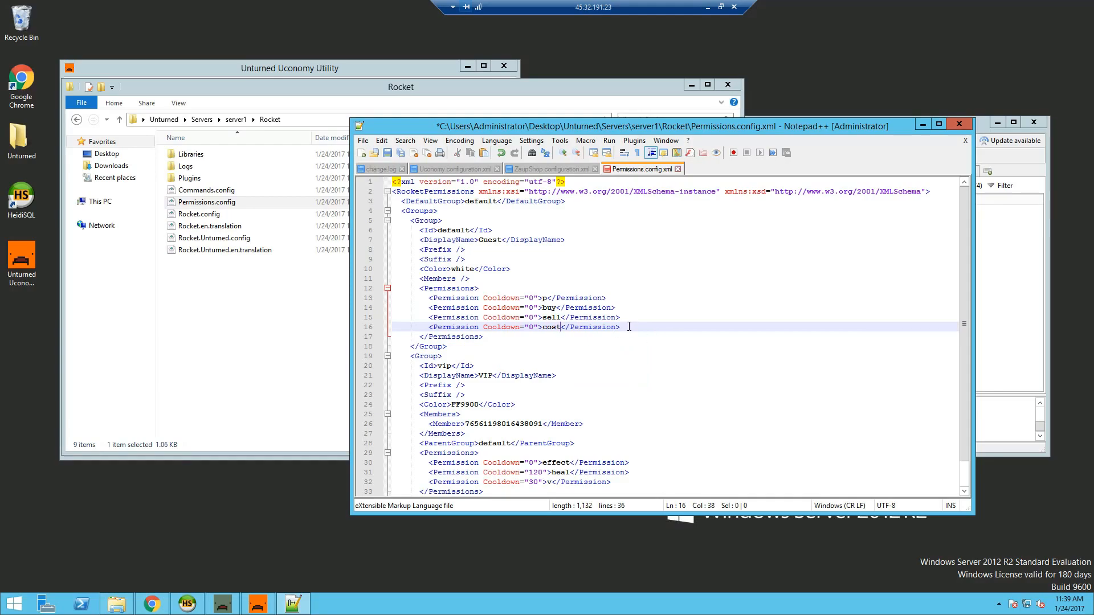
# - Add balance and pay permission lines below cost, then save and close the file
pyautogui.press('End')
pyautogui.press('Return')
pyautogui.hotkey('ctrl', 'v')
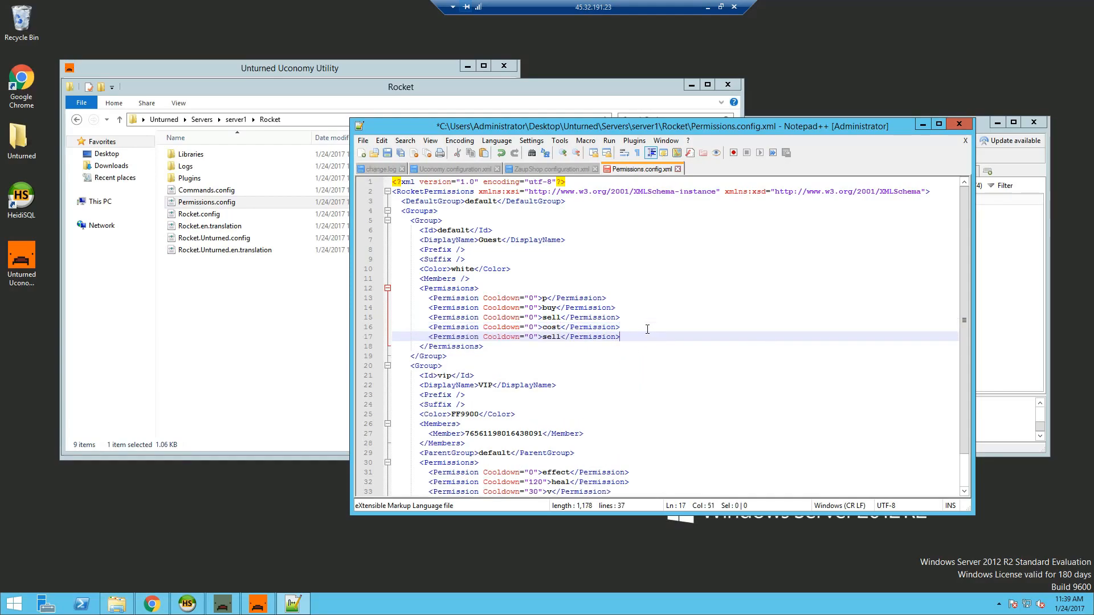
pyautogui.doubleClick(551, 336)
pyautogui.write('balance')
pyautogui.click(672, 335)
pyautogui.press('Return')
pyautogui.hotkey('ctrl', 'v')
pyautogui.doubleClick(551, 346)
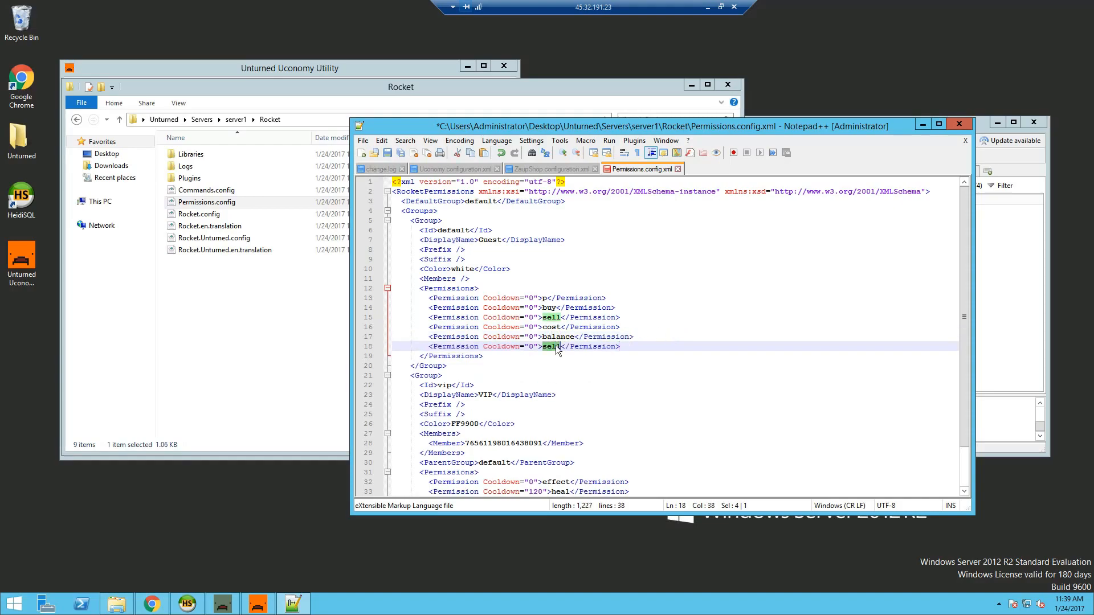
pyautogui.write('pay')
pyautogui.click(387, 153)
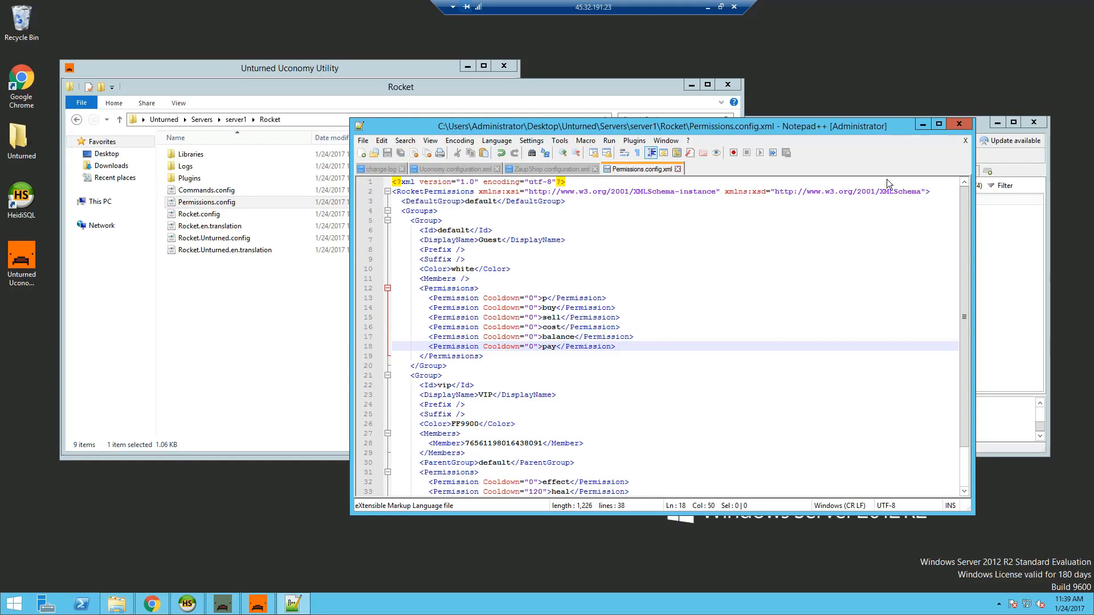
pyautogui.click(955, 125)
# - Run 'p reload' in the Unturned server console to apply the new permissions
pyautogui.click(223, 604)
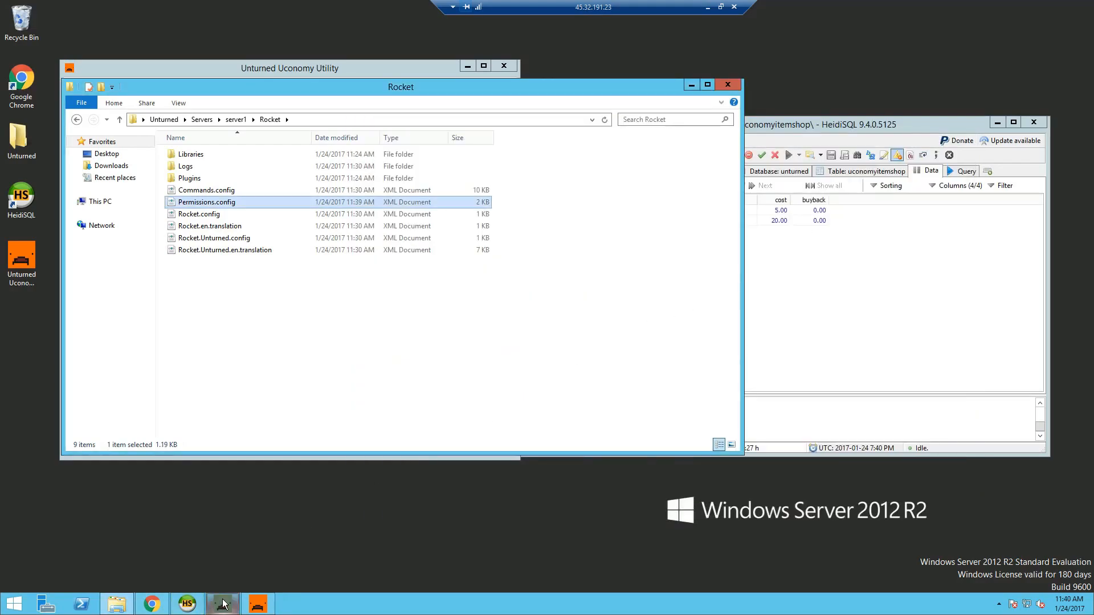
pyautogui.write('p reload')
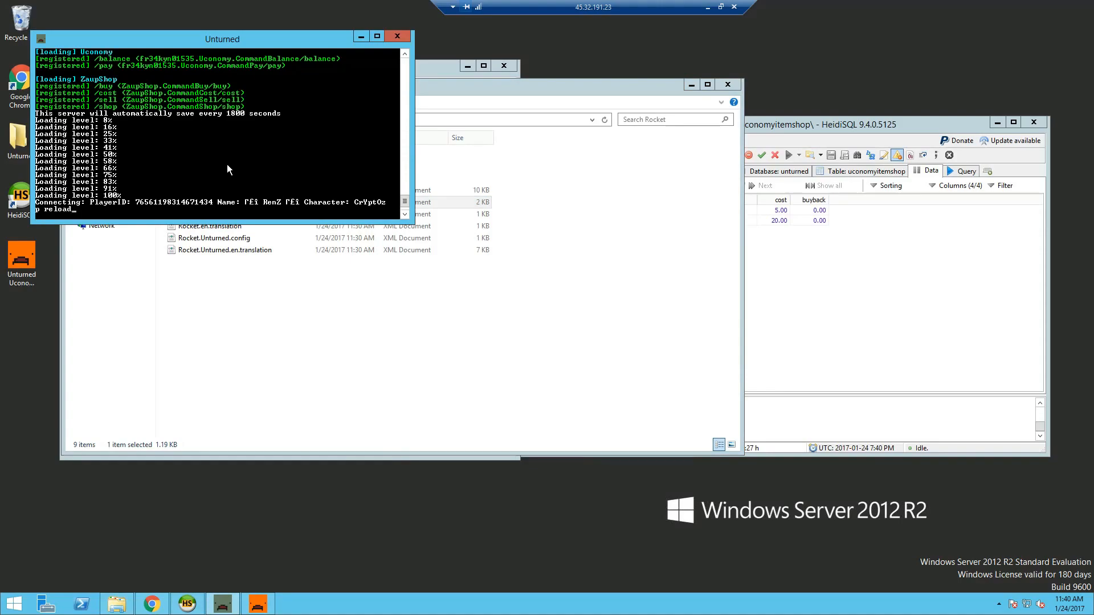
pyautogui.press('Return')
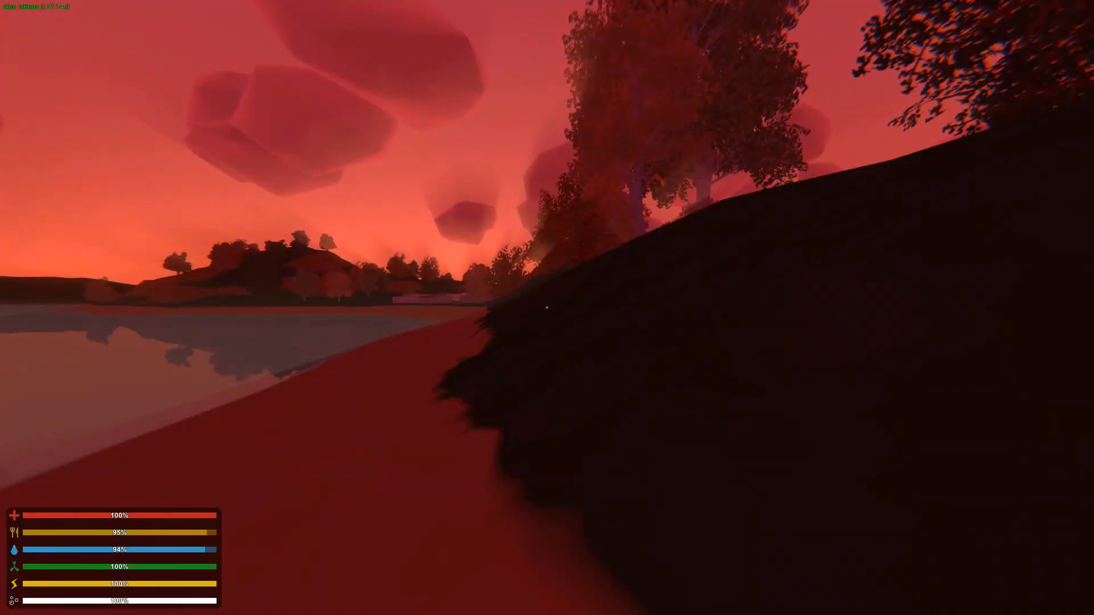
# - Check the Guest permissions with /p, then buy Work Jeans with /buy 2 for 5.00 Credits
pyautogui.write('k/p')
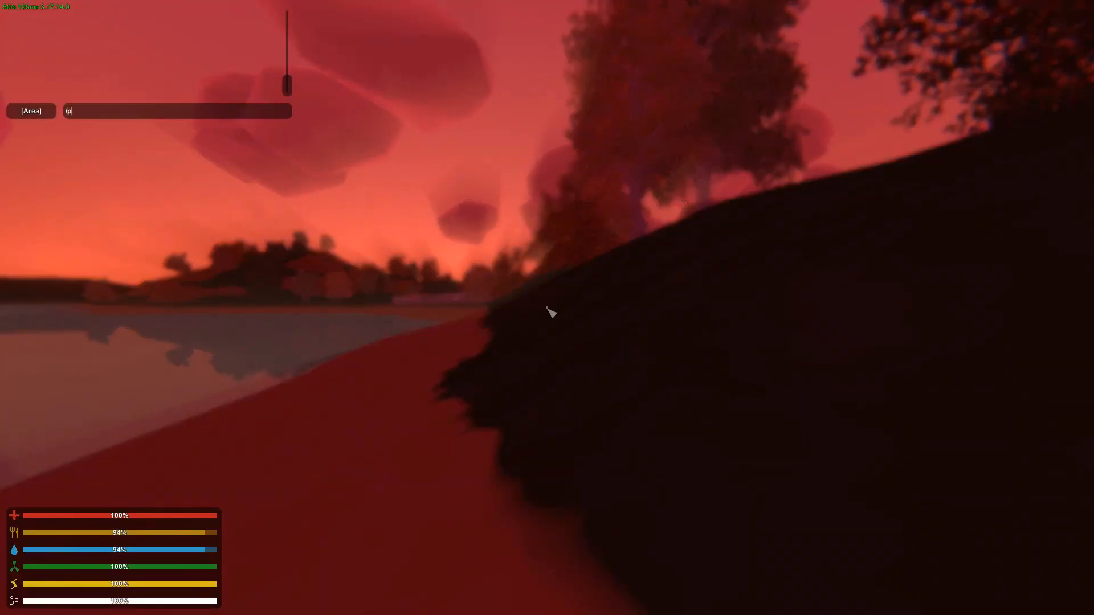
pyautogui.press('Return')
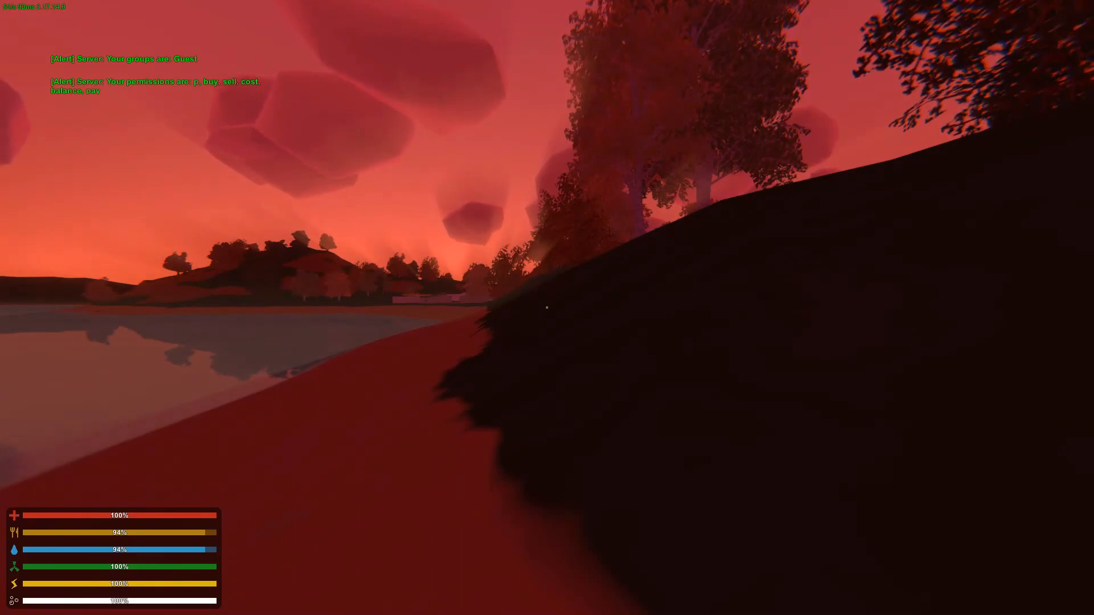
pyautogui.press('k')
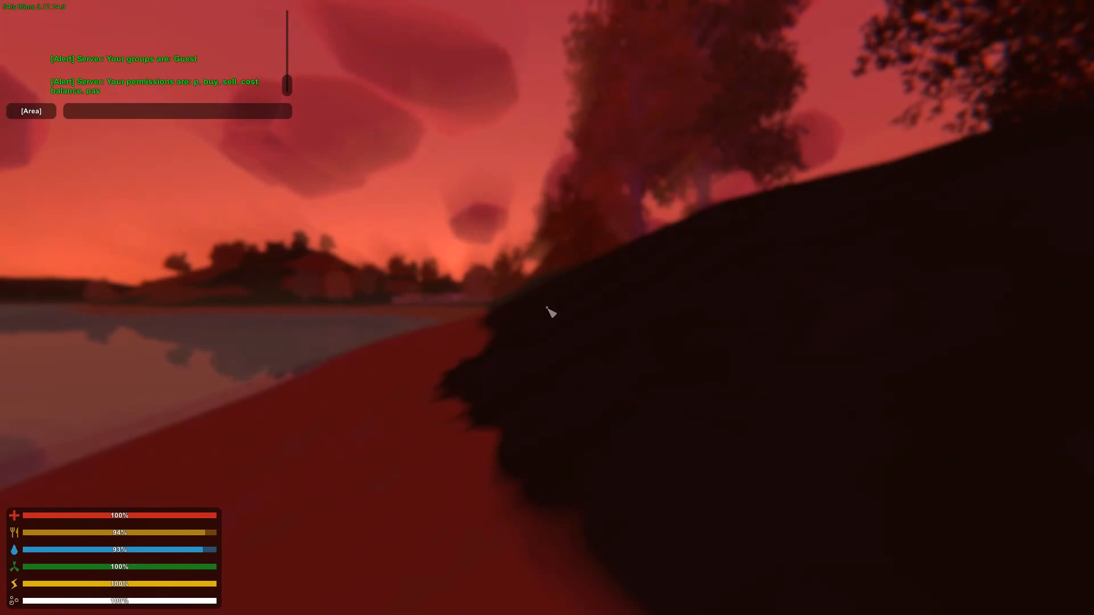
pyautogui.write('/buy ')
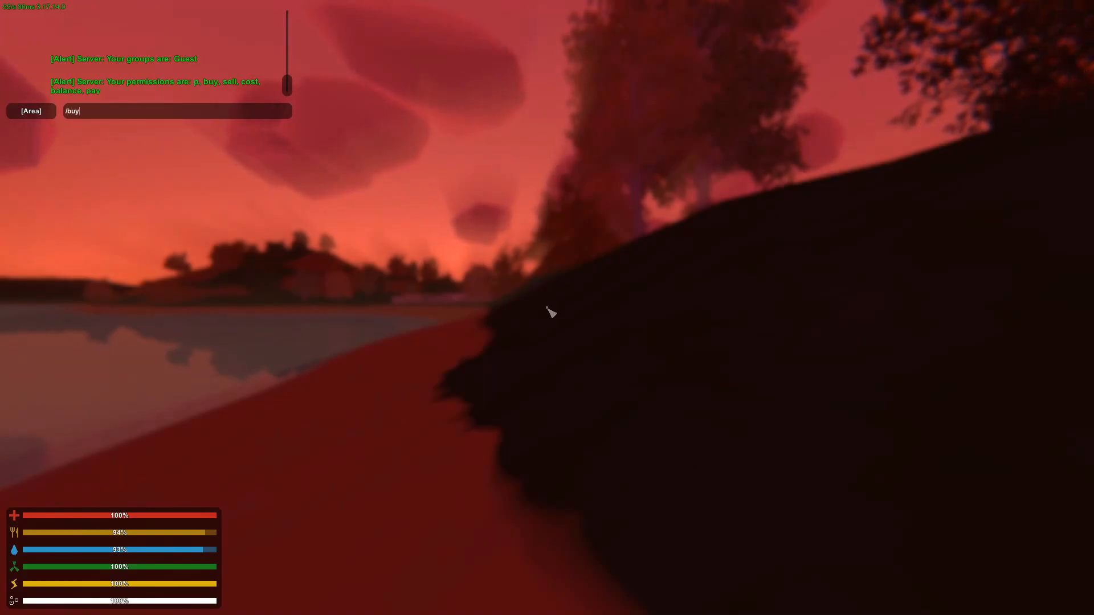
pyautogui.write('2')
pyautogui.press('Return')
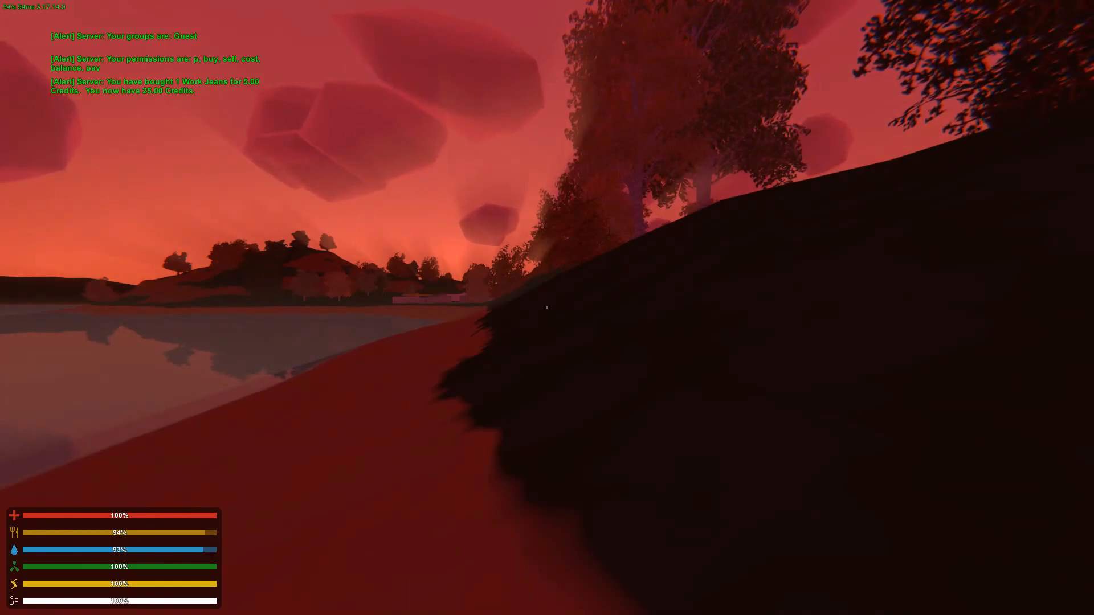
pyautogui.hotkey('alt', 'Tab')
pyautogui.click(731, 212)
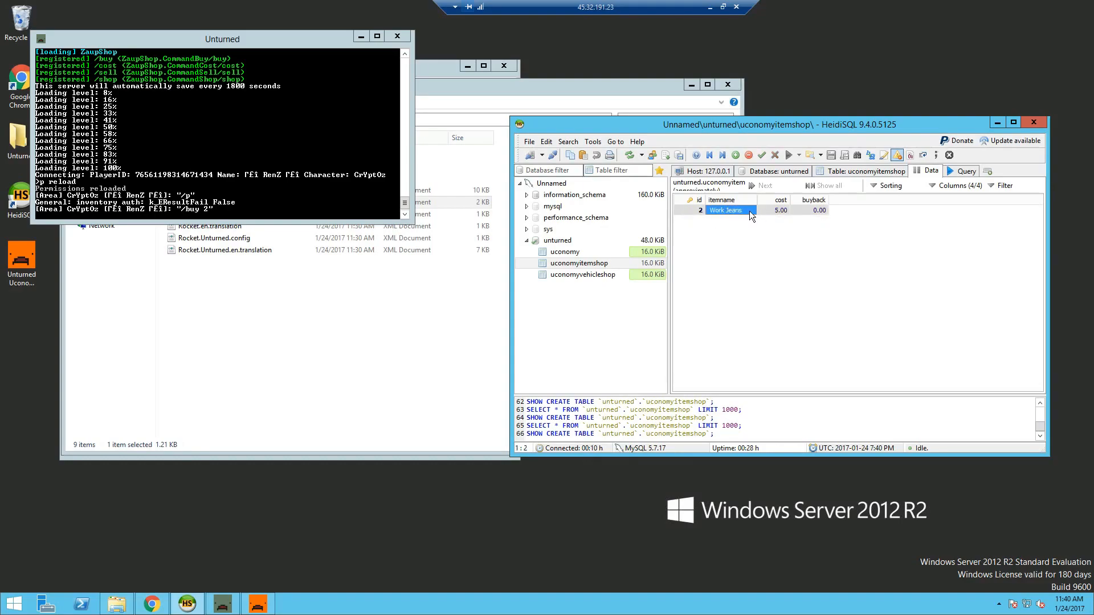
# - Change the player's balance in the uconomy table from 25.00 to 10,000.00
pyautogui.click(777, 211)
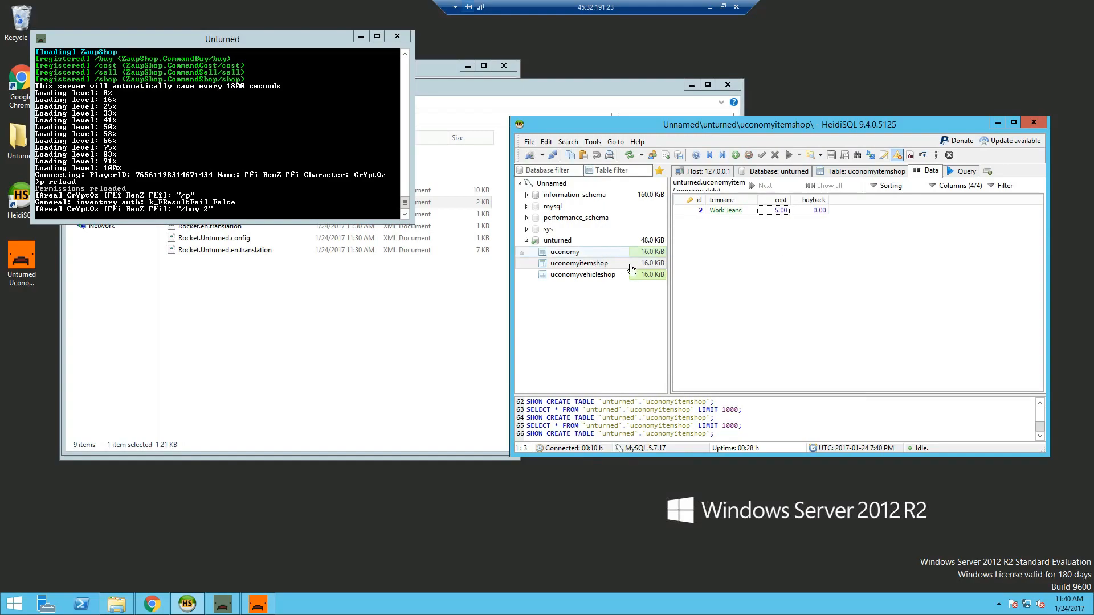
pyautogui.click(656, 257)
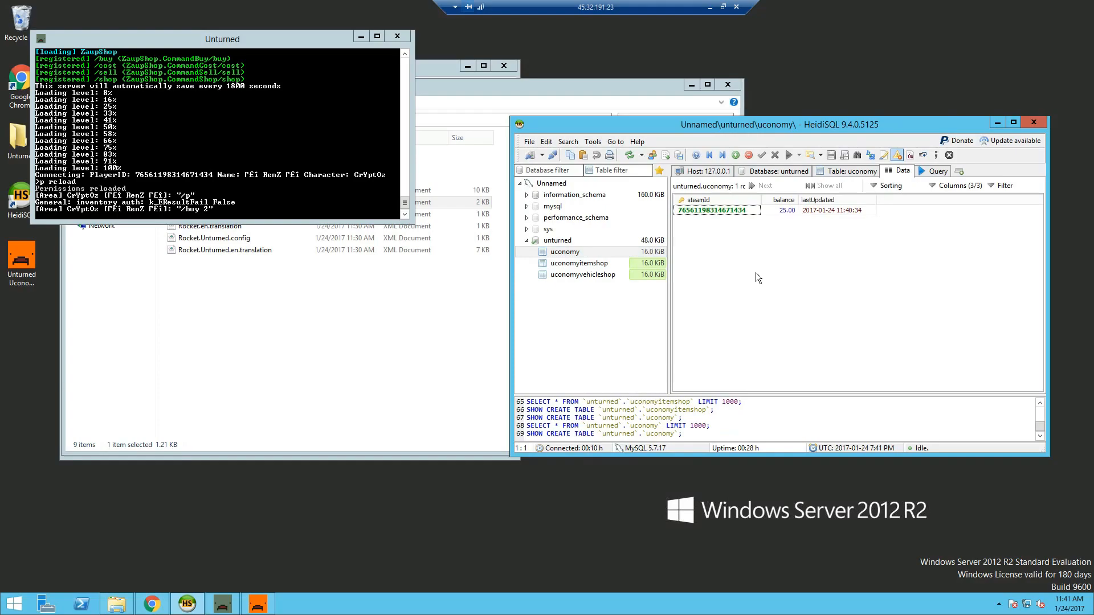
pyautogui.click(707, 212)
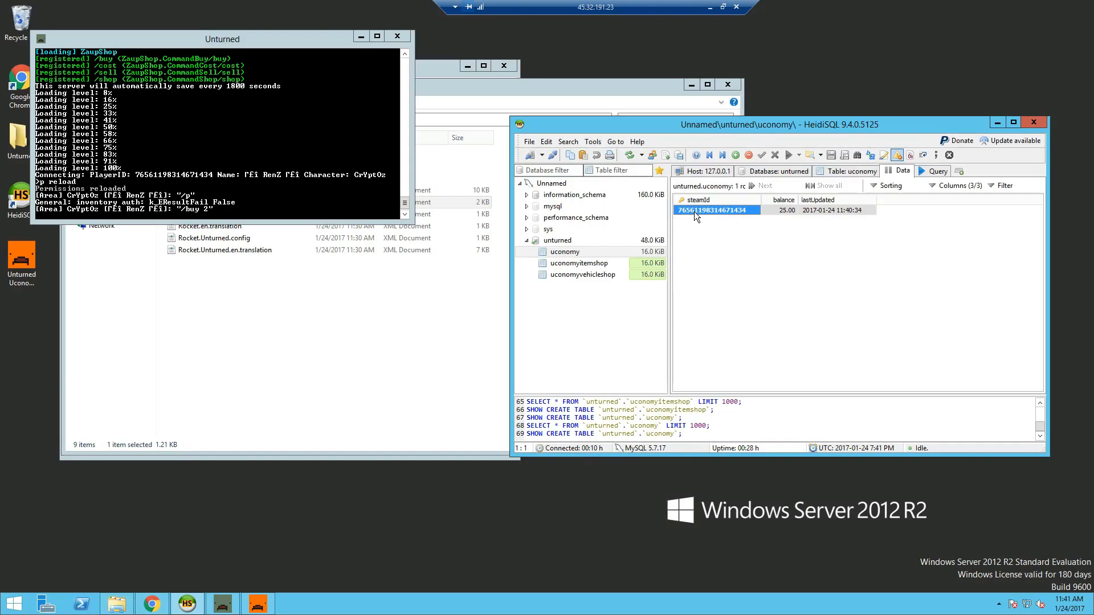
pyautogui.click(782, 211)
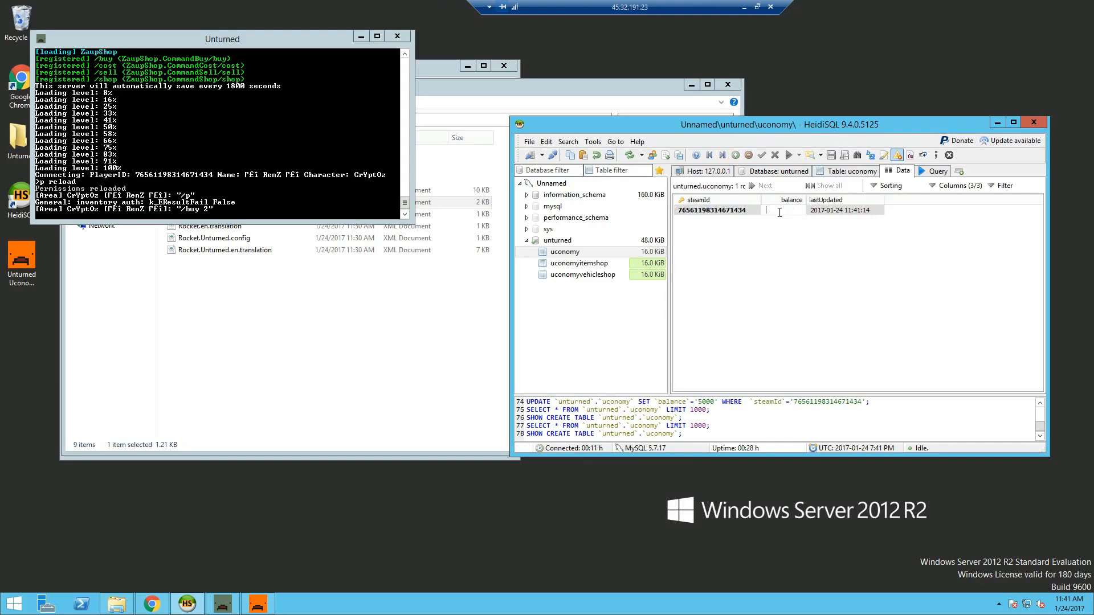
pyautogui.write('10,000')
pyautogui.click(778, 262)
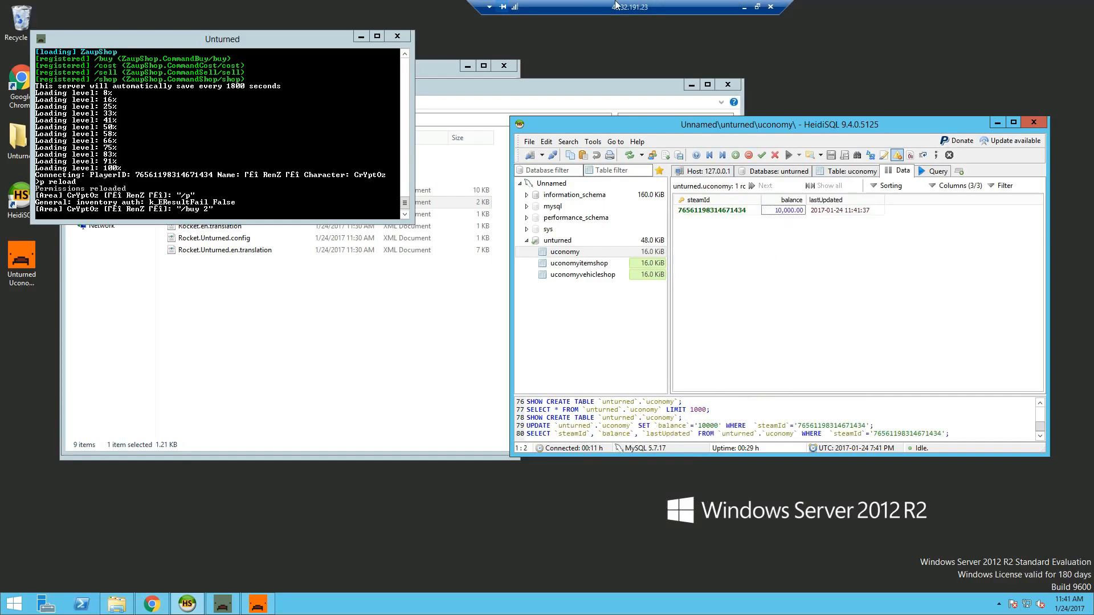
pyautogui.hotkey('alt', 'Tab')
# - Check the 10000.00 Credit balance with /balance and try /sell 2, which the shop refuses
pyautogui.write('k/balance')
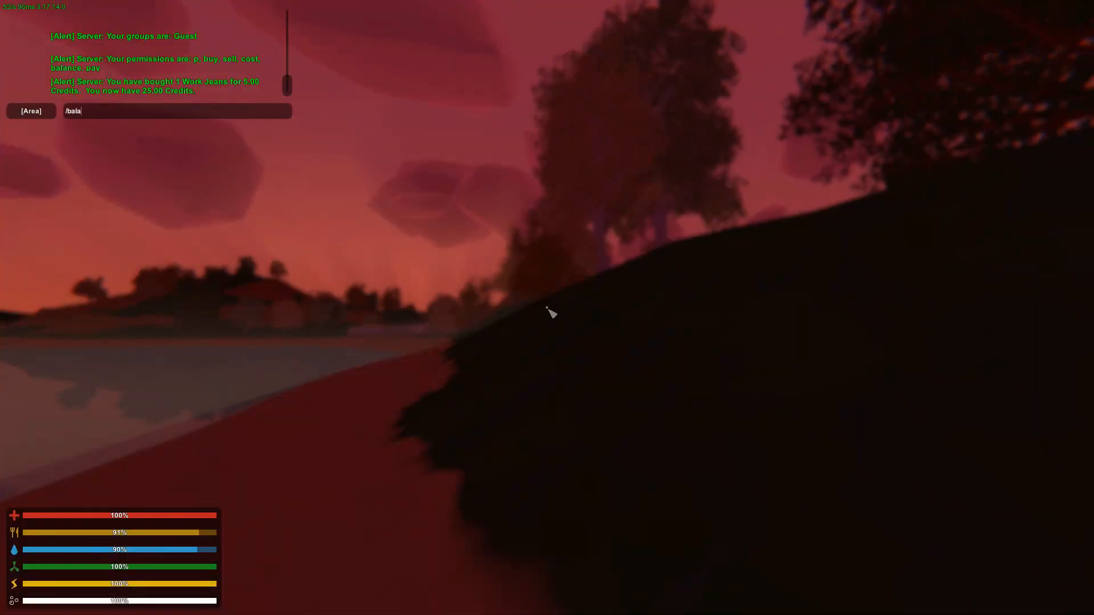
pyautogui.press('Return')
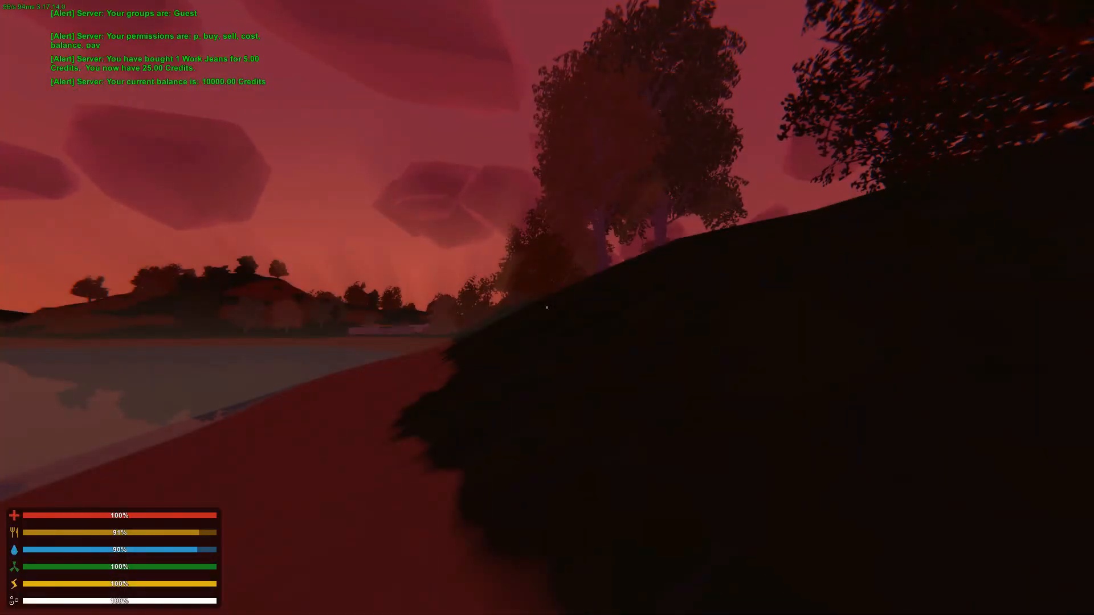
pyautogui.press('w')
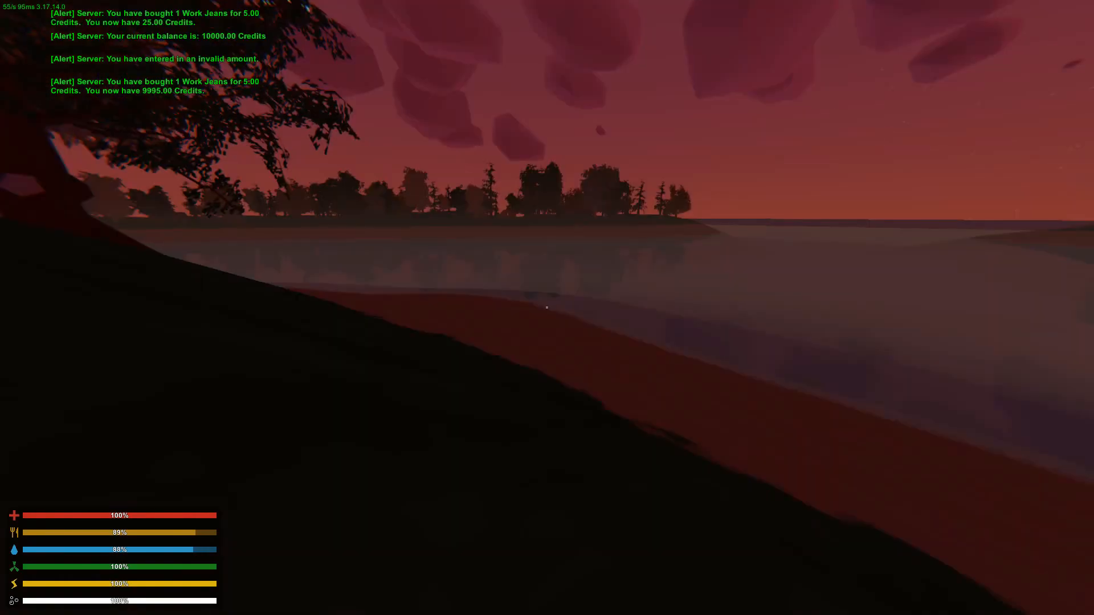
pyautogui.write('k')
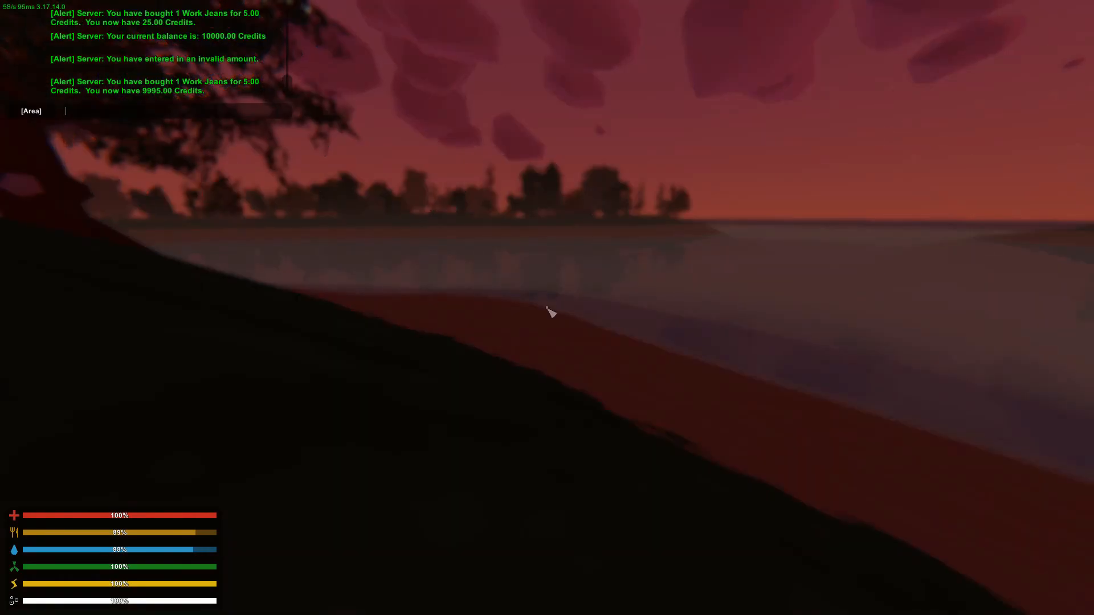
pyautogui.write('/sel')
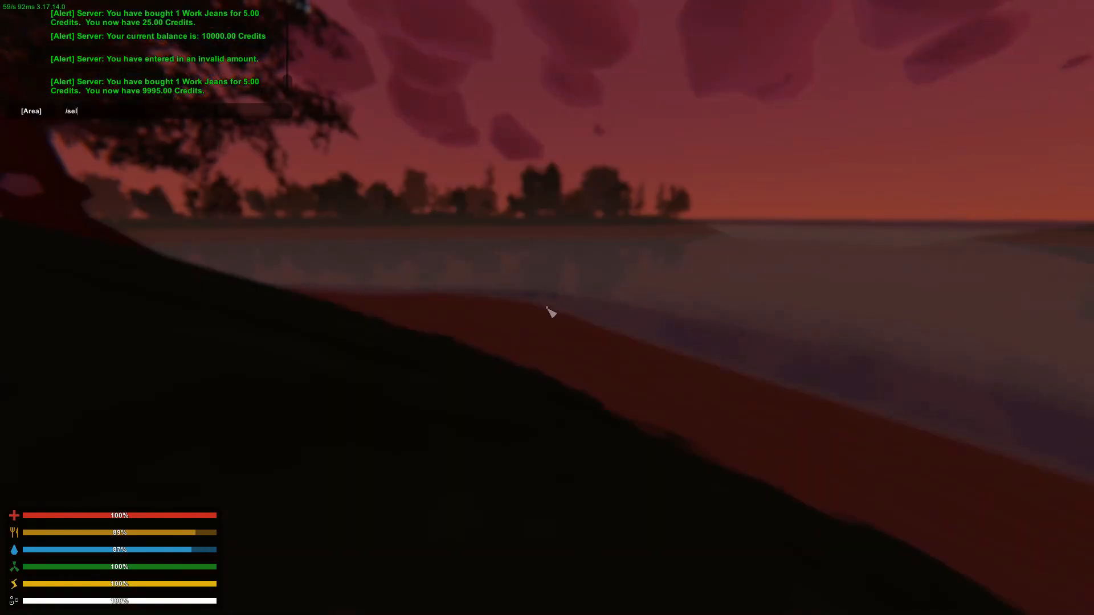
pyautogui.write('l 2')
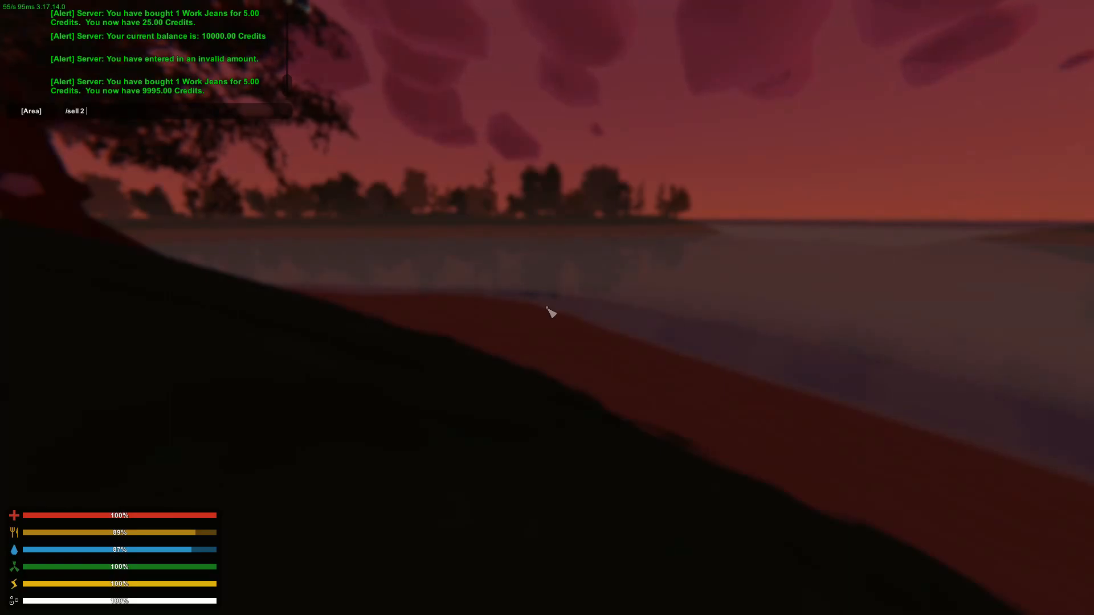
pyautogui.press('Return')
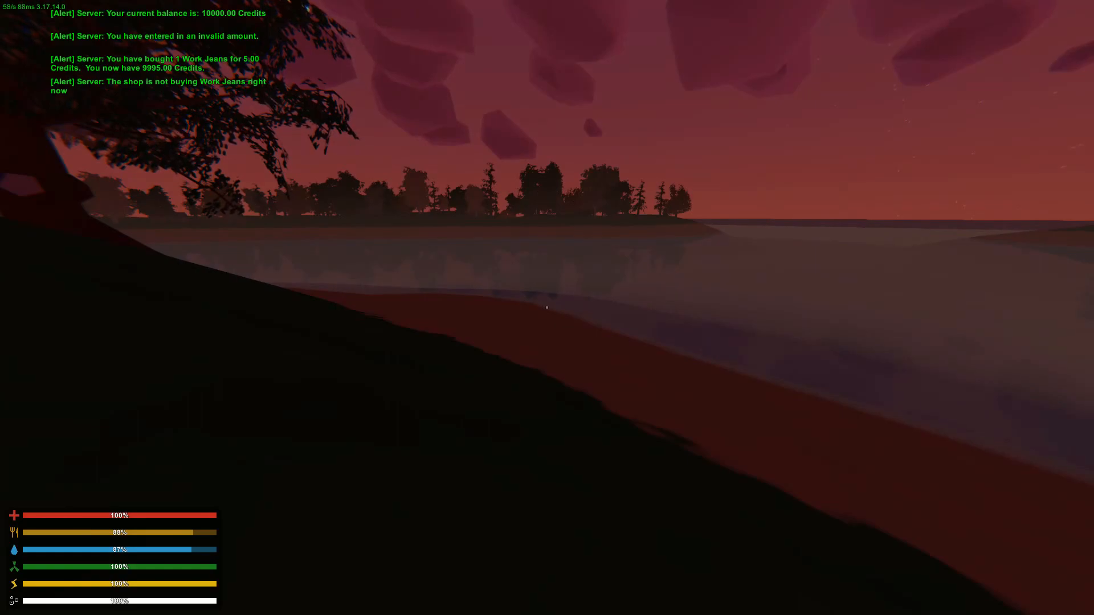
pyautogui.hotkey('alt', 'Tab')
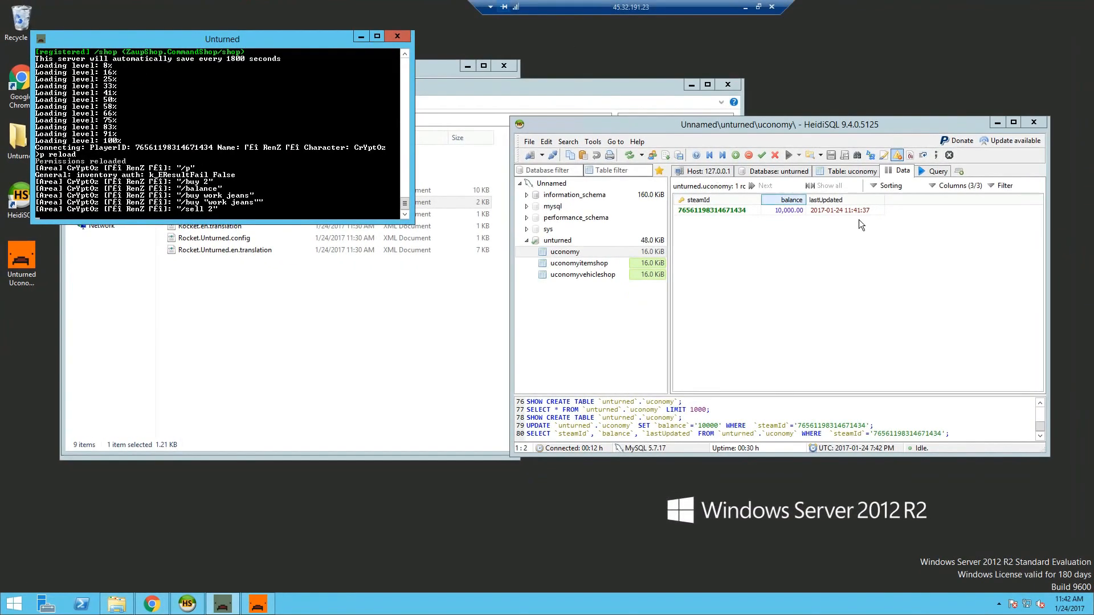
# - Set the Work Jeans buyback price in the uconomyitemshop table to 1.00
pyautogui.click(579, 263)
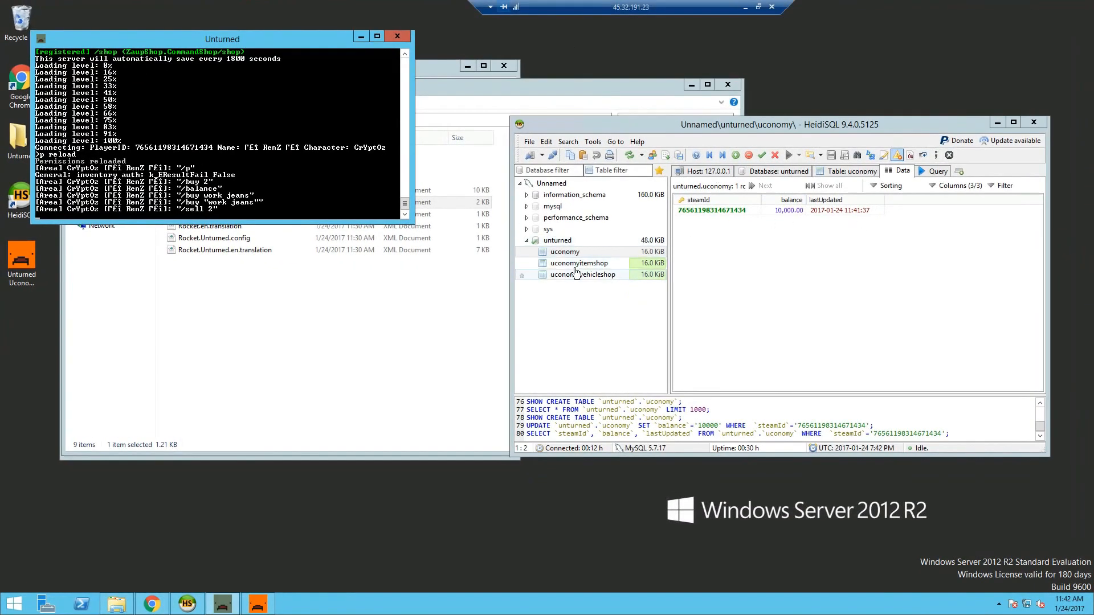
pyautogui.click(789, 210)
pyautogui.click(811, 211)
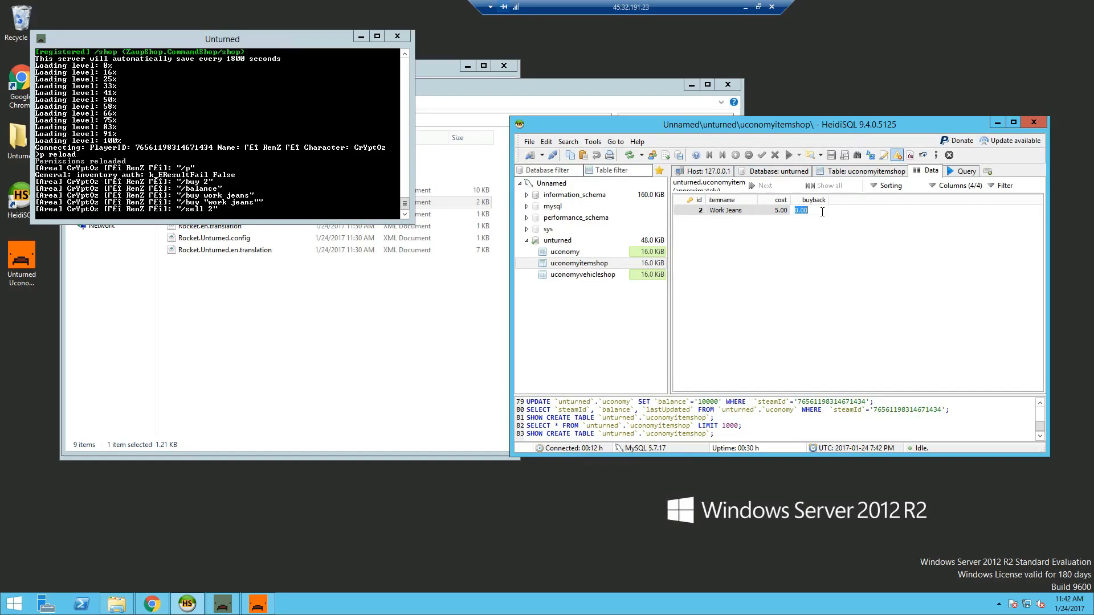
pyautogui.write('1')
pyautogui.click(792, 265)
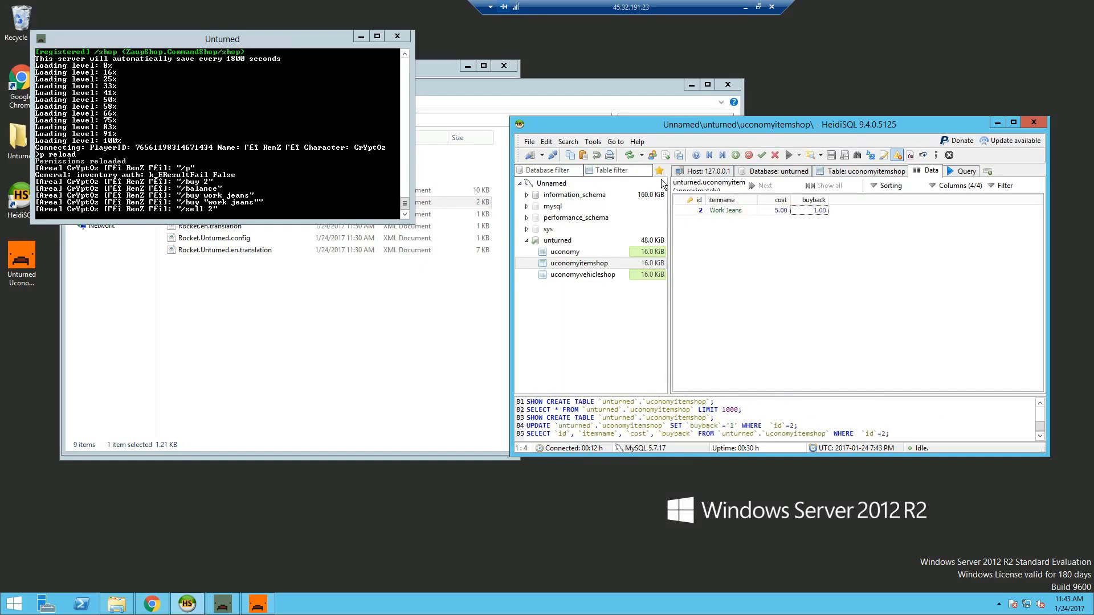
# - Back in Unturned, sell a pair of Work Jeans with /sell 2 for 1.00 Credits
pyautogui.doubleClick(618, 2)
pyautogui.hotkey('alt', 'Tab')
pyautogui.write('k')
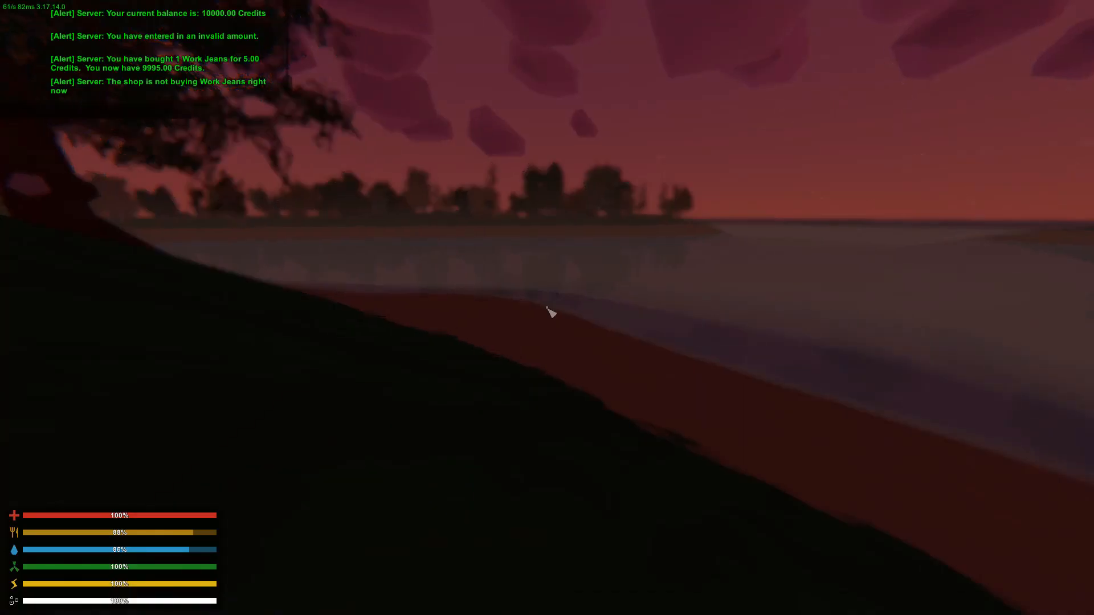
pyautogui.write('/sell 2')
pyautogui.press('Return')
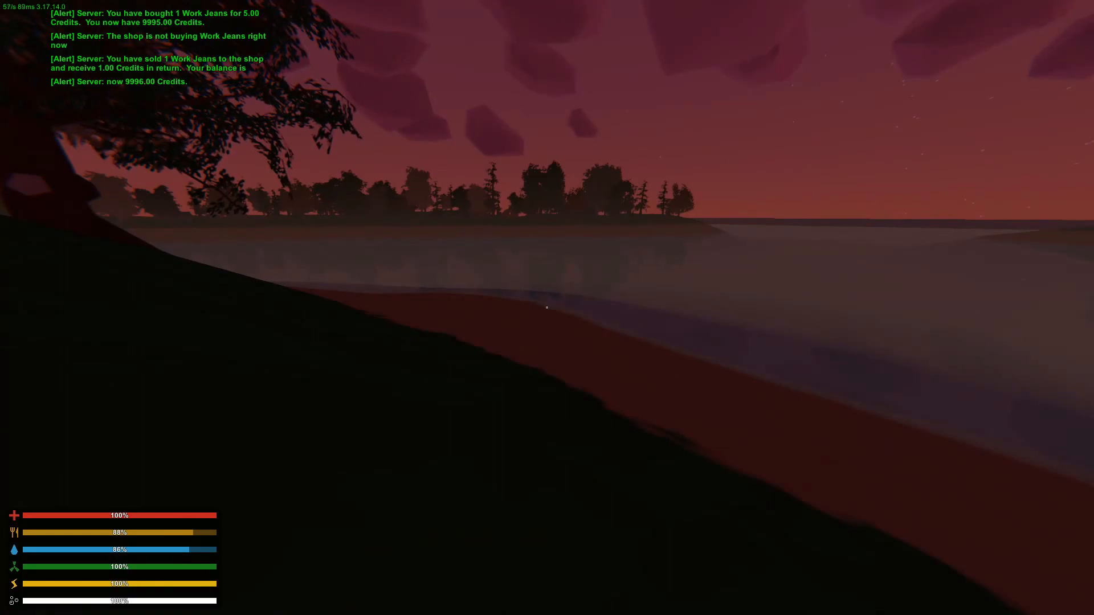